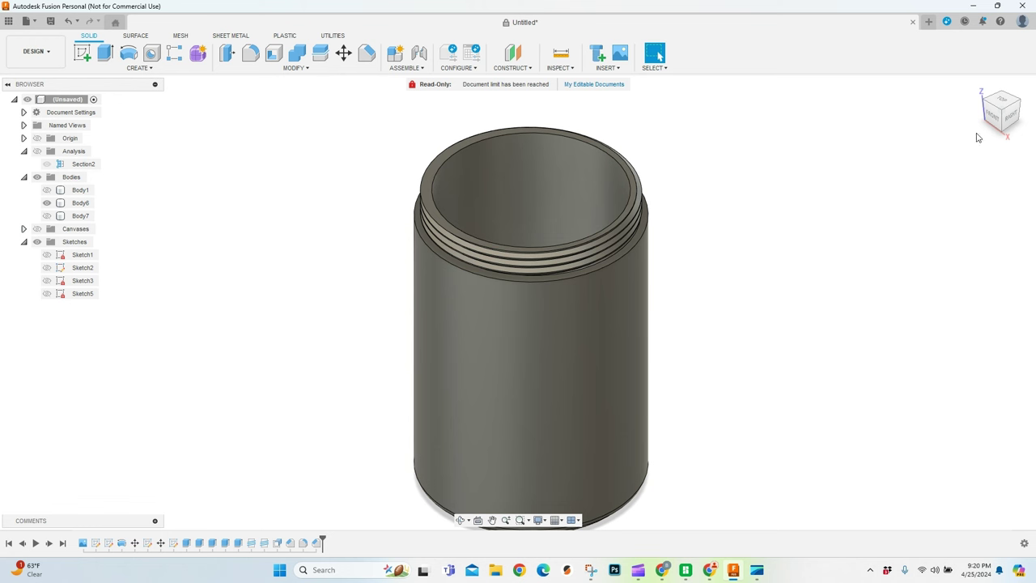
- Orbit the finished threaded jar to view it from the front
middle_click_drag(984, 103, 977, 88, "shift")
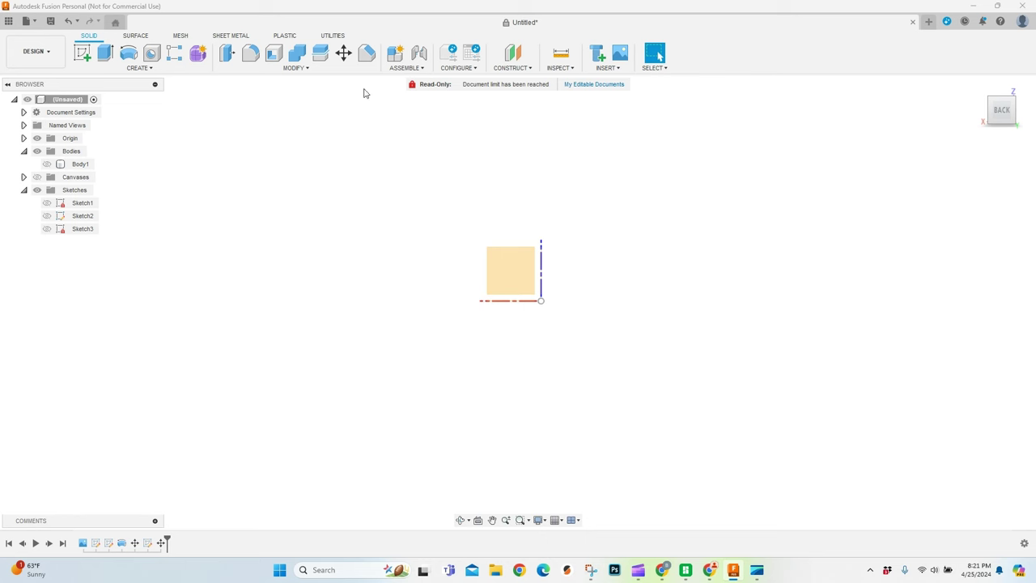
- Start a new sketch on the small square face, viewed from the top
left_click(83, 53)
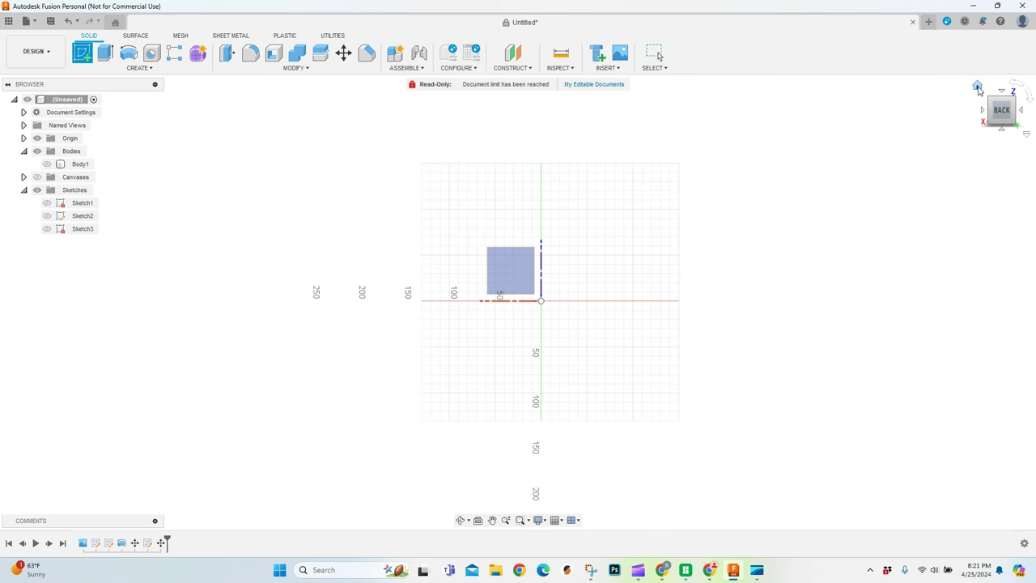
left_click(978, 87)
left_click(1005, 101)
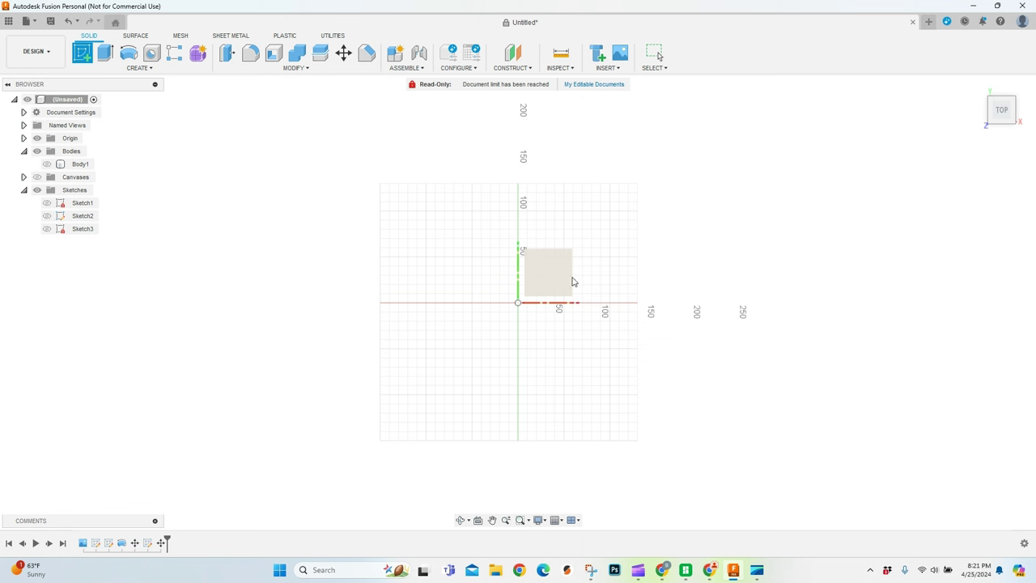
left_click(553, 279)
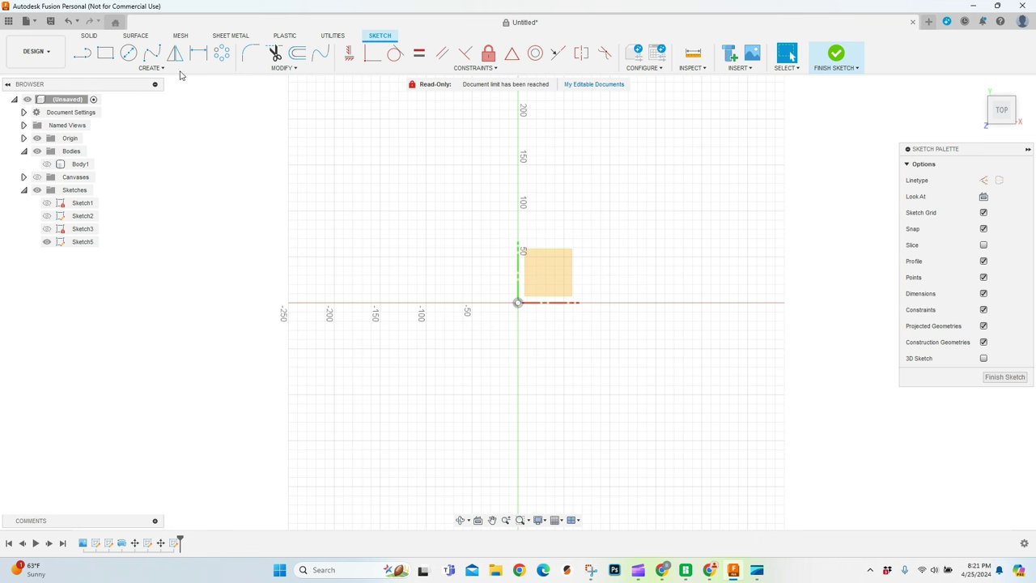
- Draw a 67 mm diameter circle centred on the sketch origin
left_click(129, 52)
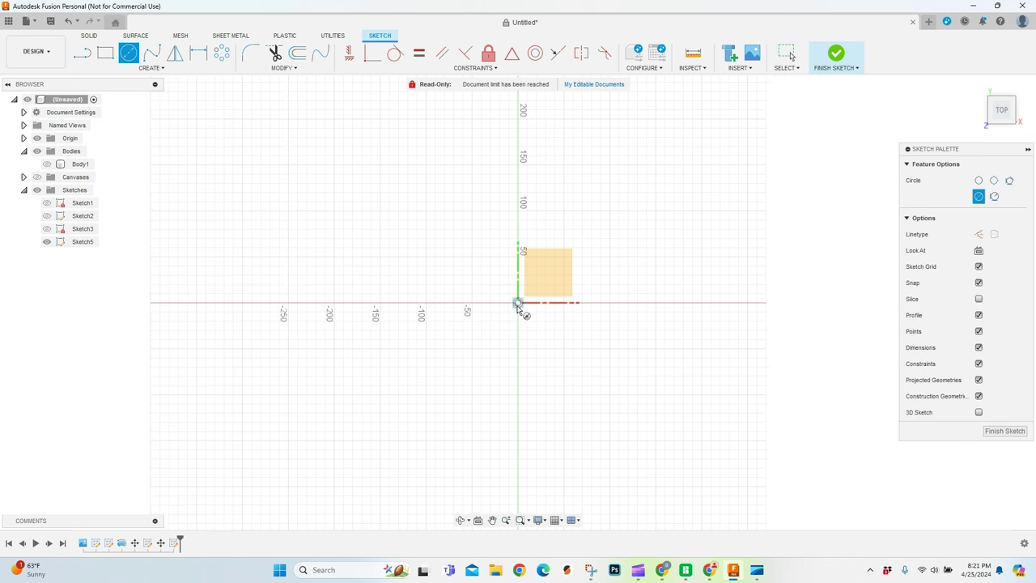
left_click(518, 302)
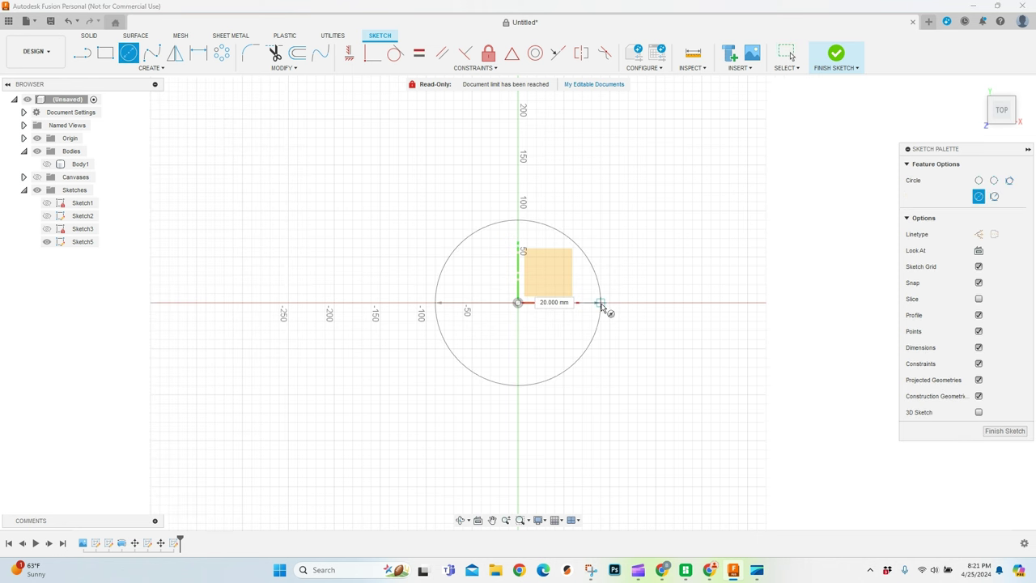
scroll(574, 309, "up", 5)
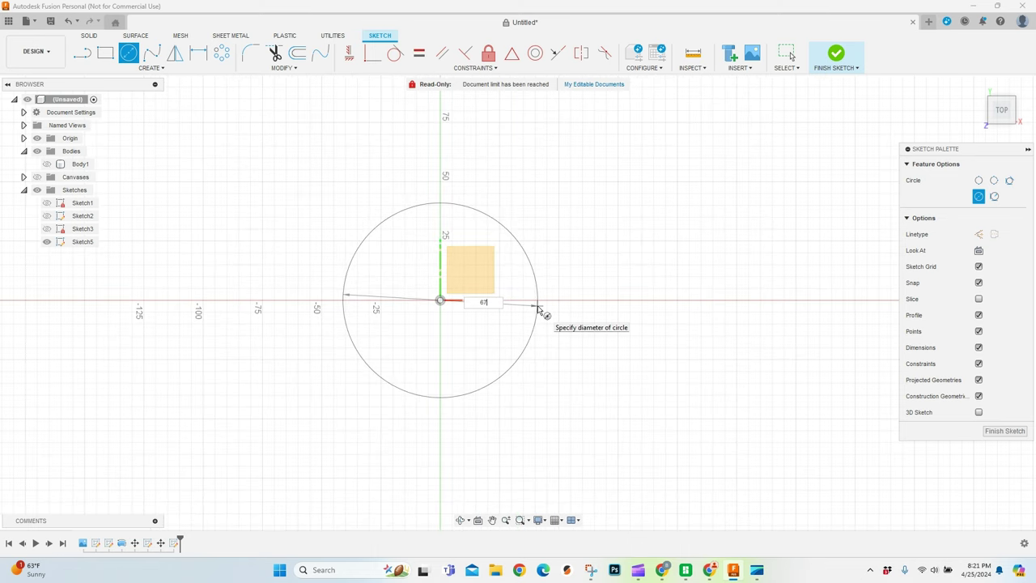
type("67")
key("Tab")
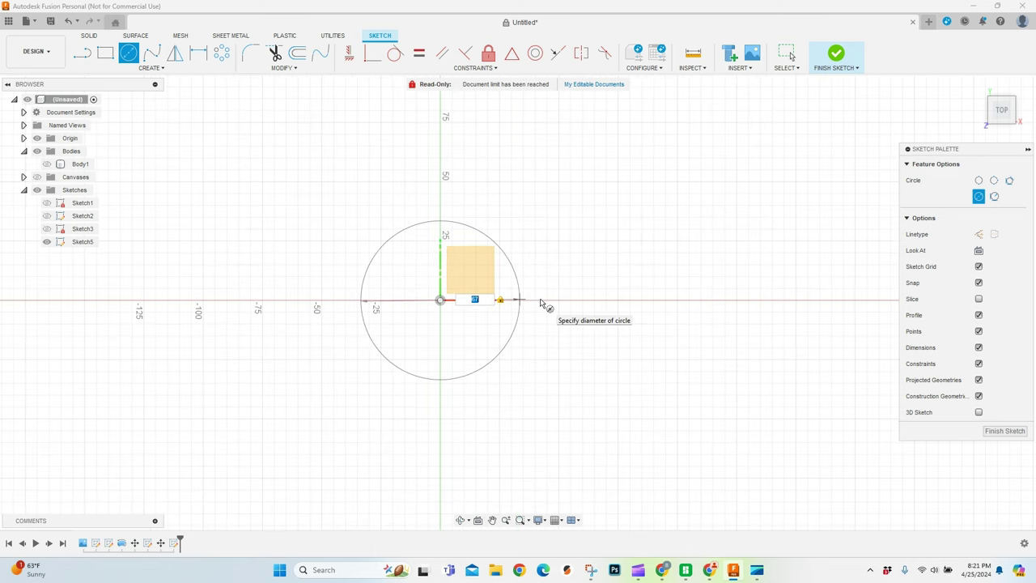
key("Return")
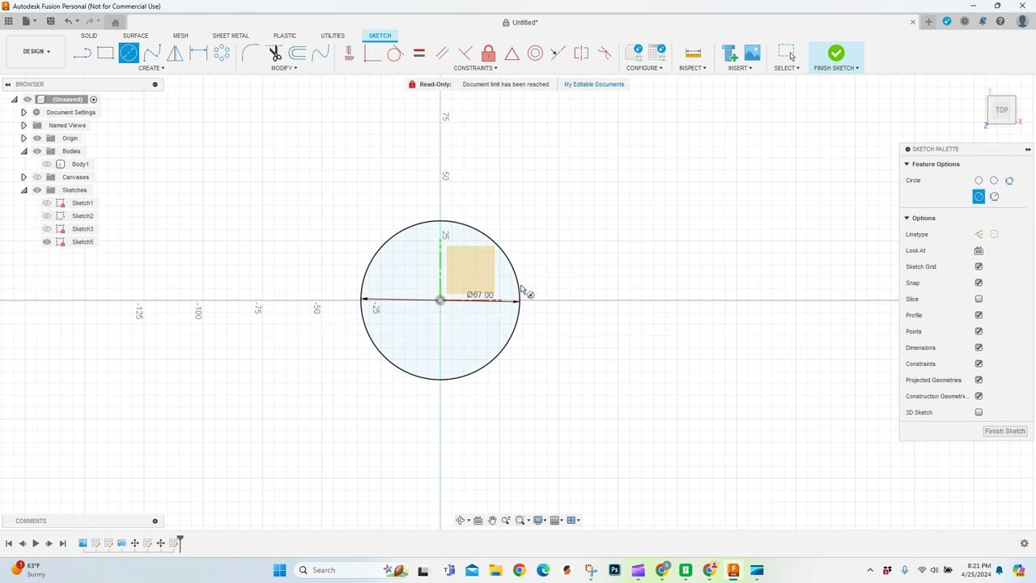
- Offset the 67 mm circle 6 mm outward
left_click(298, 53)
scroll(495, 170, "up", 3)
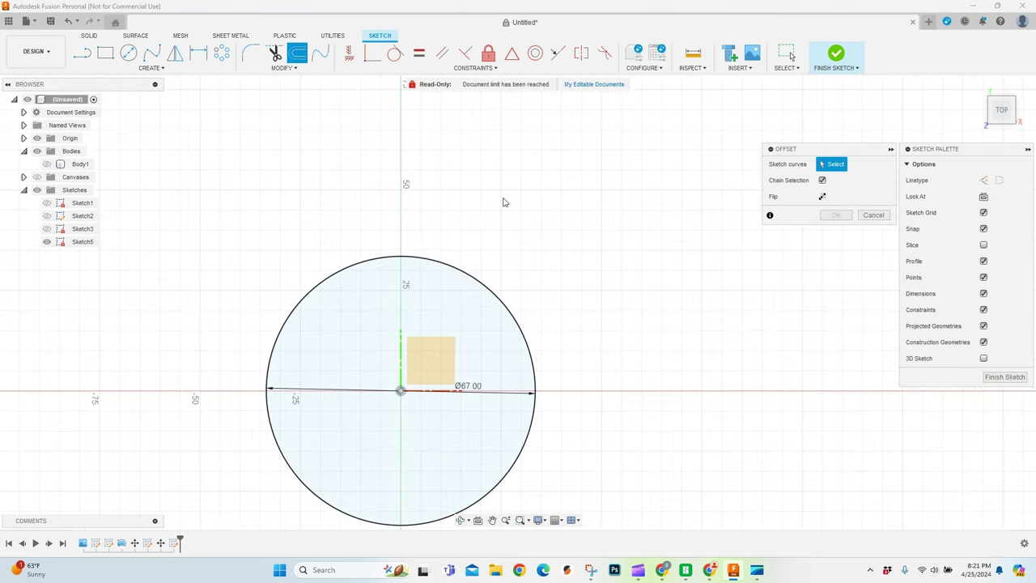
left_click(467, 270)
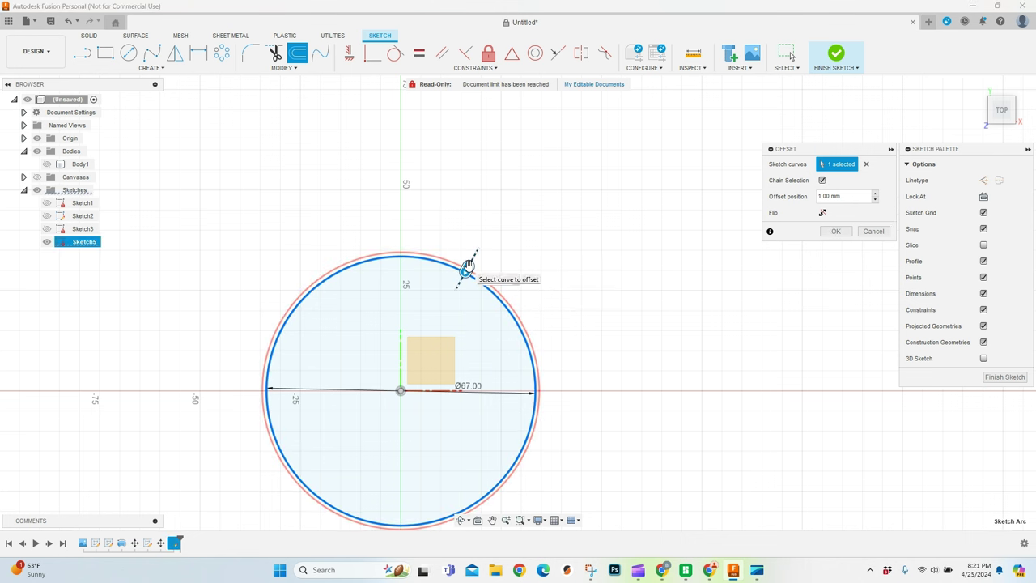
type("6")
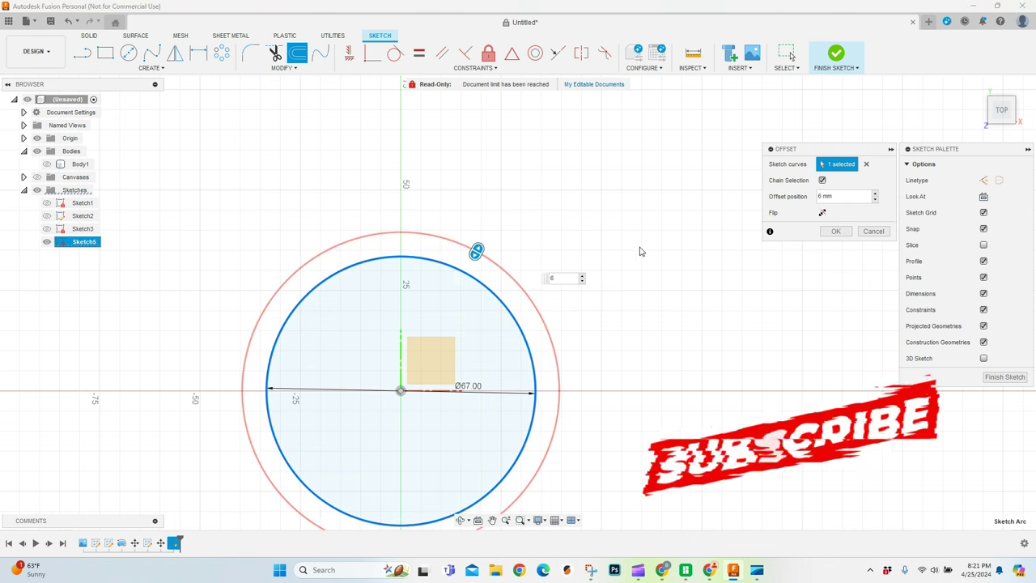
left_click(837, 232)
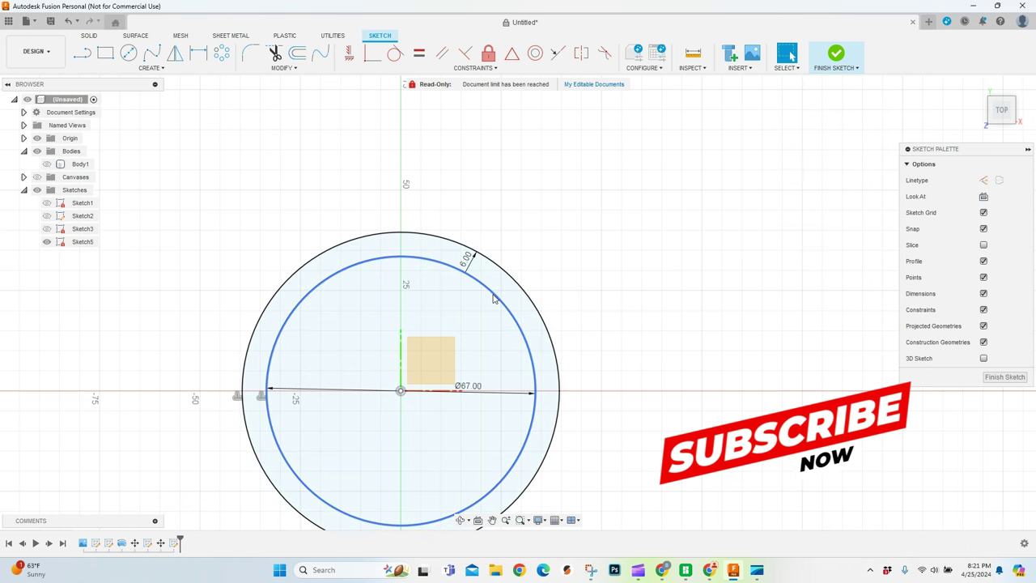
- Offset the 67 mm circle 3 mm outward
left_click(494, 299)
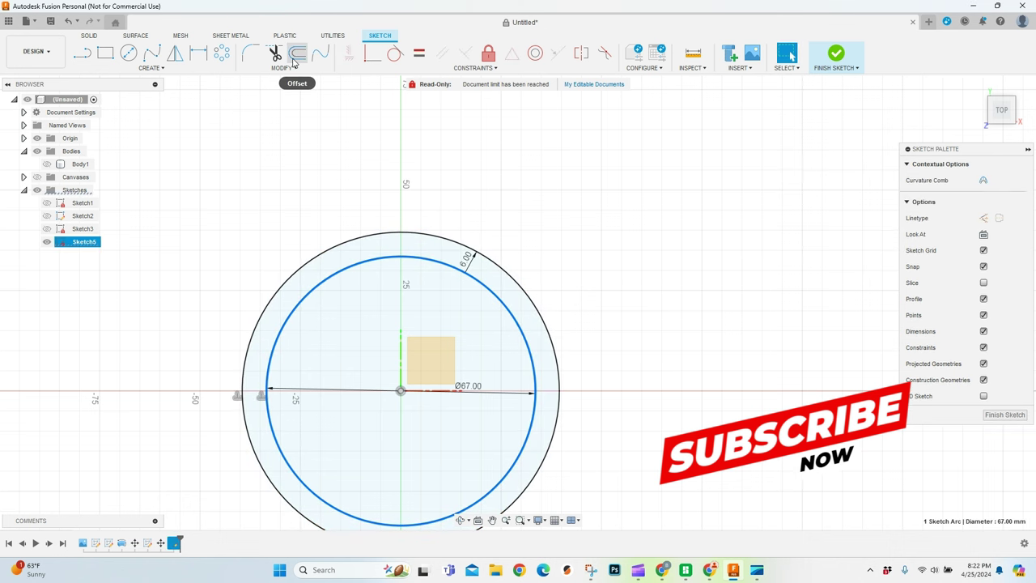
left_click(297, 55)
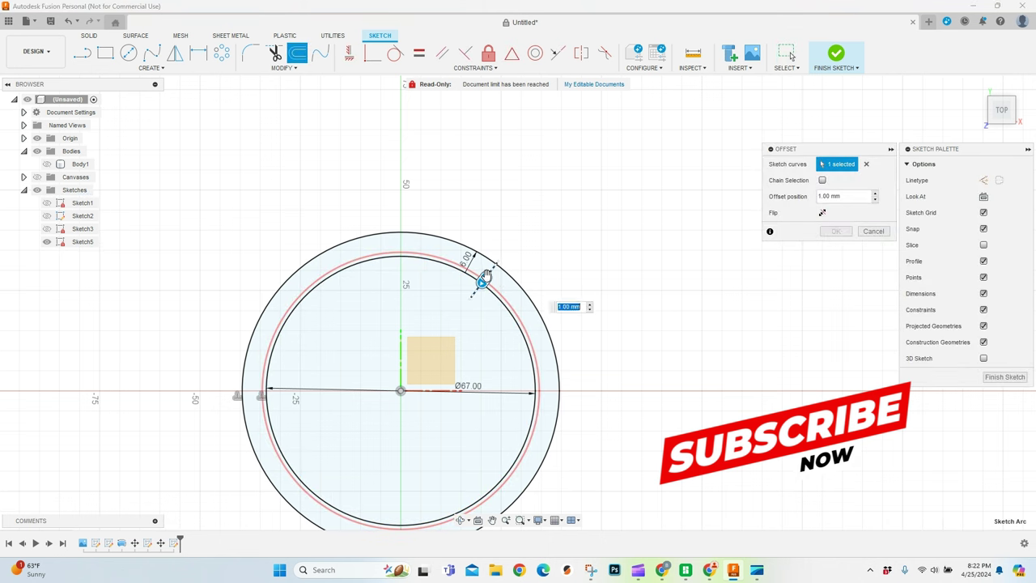
type("3")
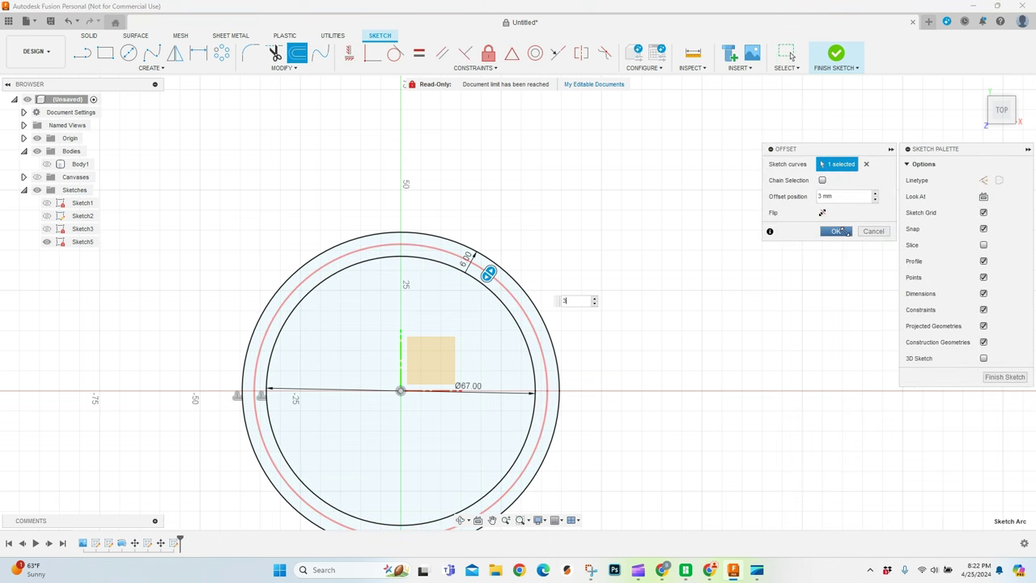
left_click(838, 231)
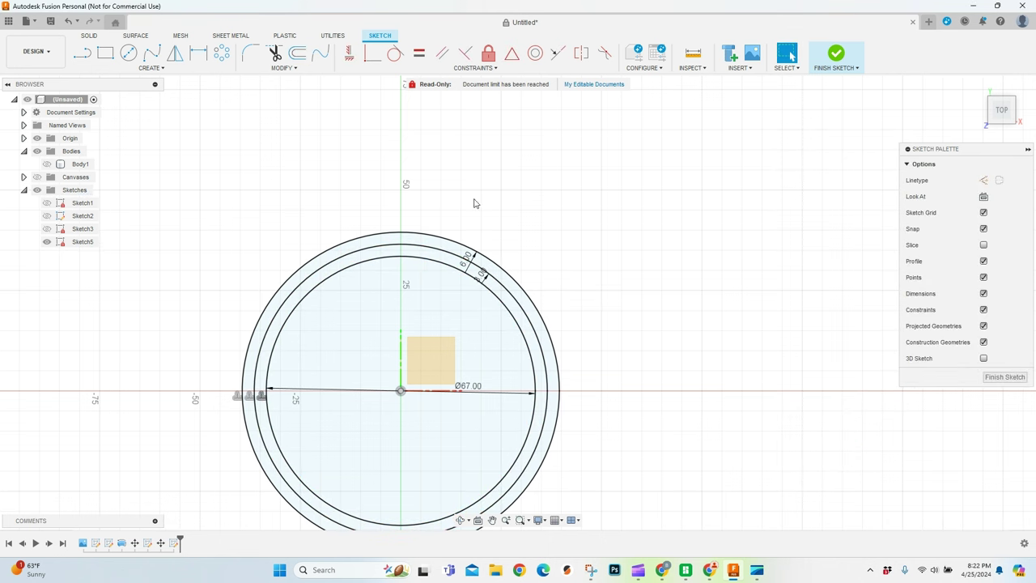
- Offset the 67 mm circle 3 mm inward and finish the sketch
left_click(297, 55)
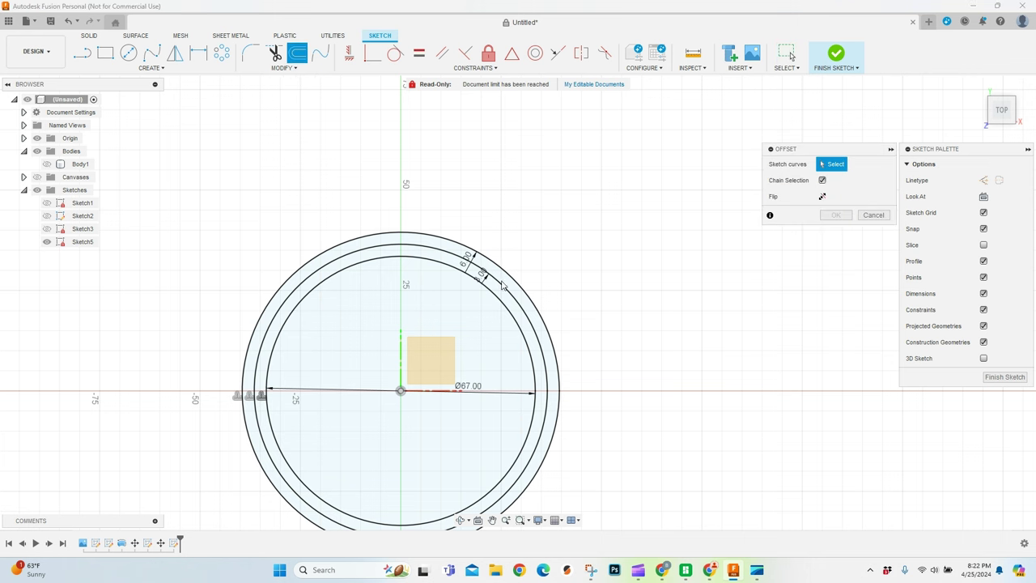
left_click(490, 296)
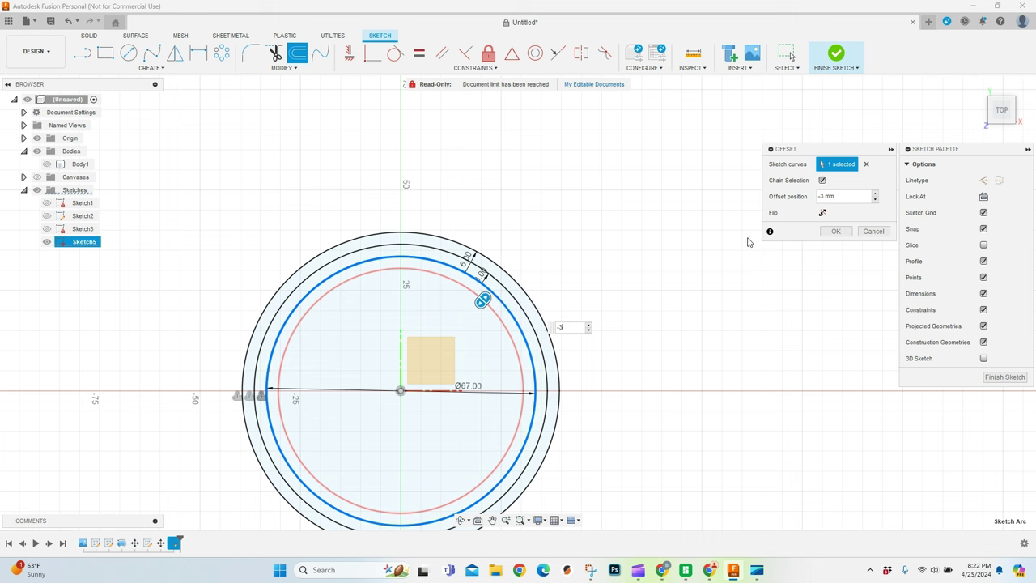
left_click(836, 231)
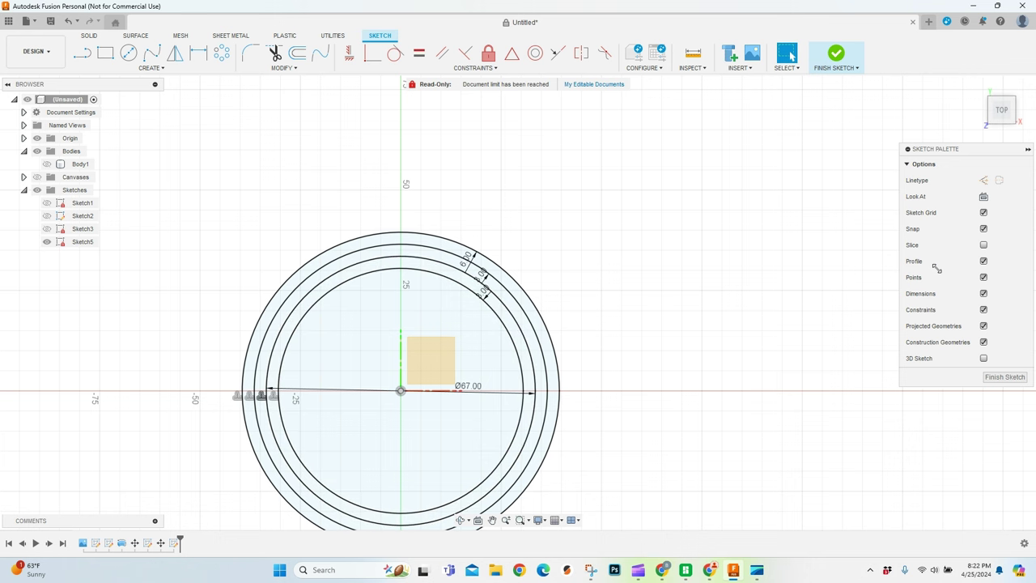
left_click(1005, 378)
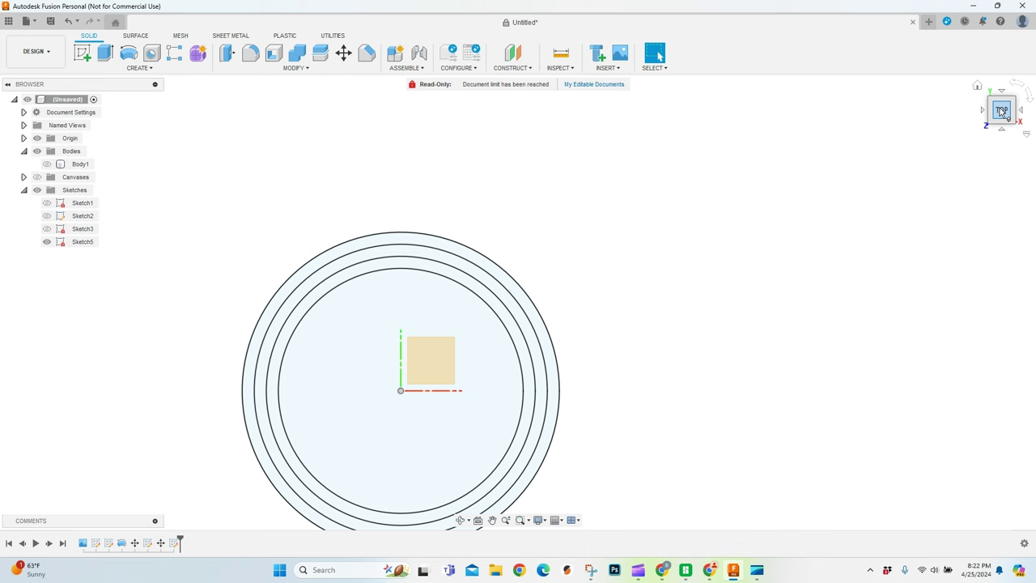
- Extrude all four circular profiles of Sketch5 106.6 mm downward as a new body
middle_click_drag(518, 300, 531, 217, "shift")
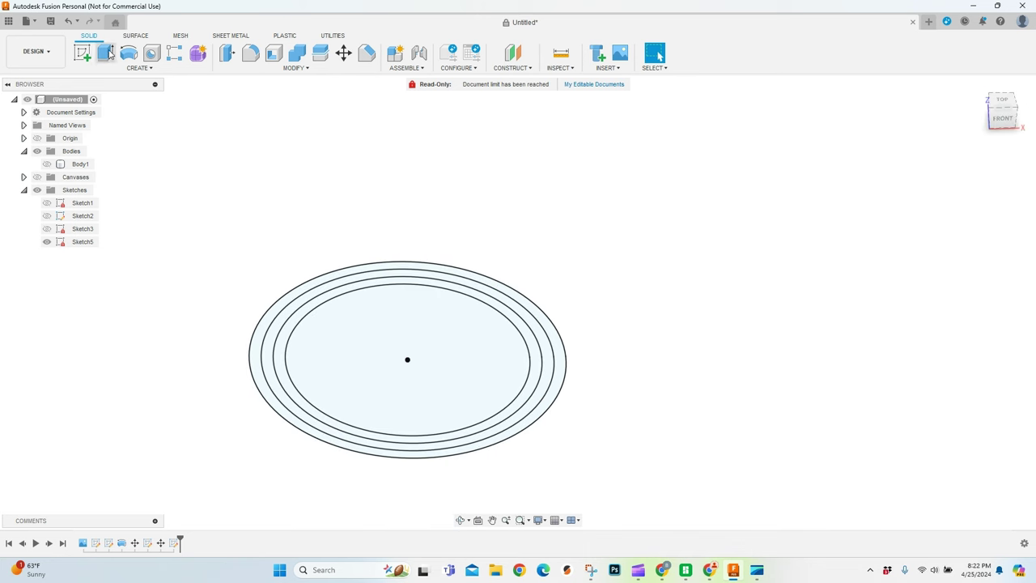
left_click(104, 53)
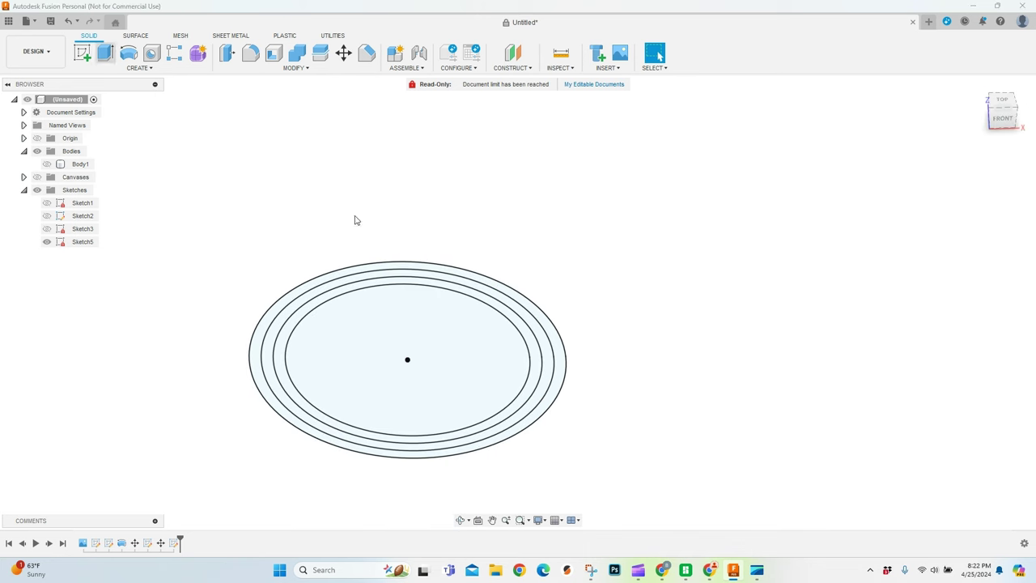
left_click(437, 335)
left_click(478, 294)
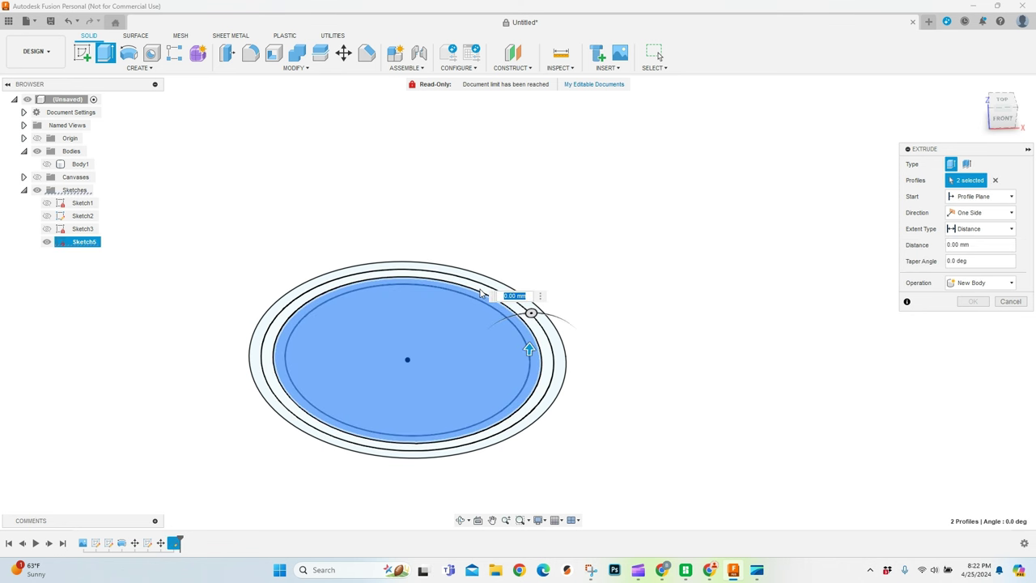
left_click(483, 286)
left_click(488, 277)
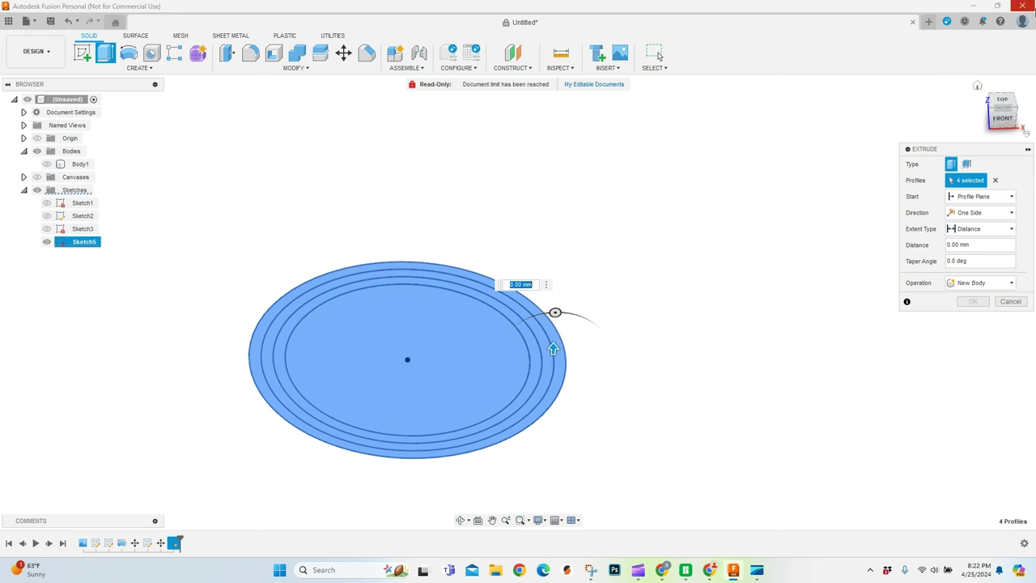
scroll(526, 233, "down", 2)
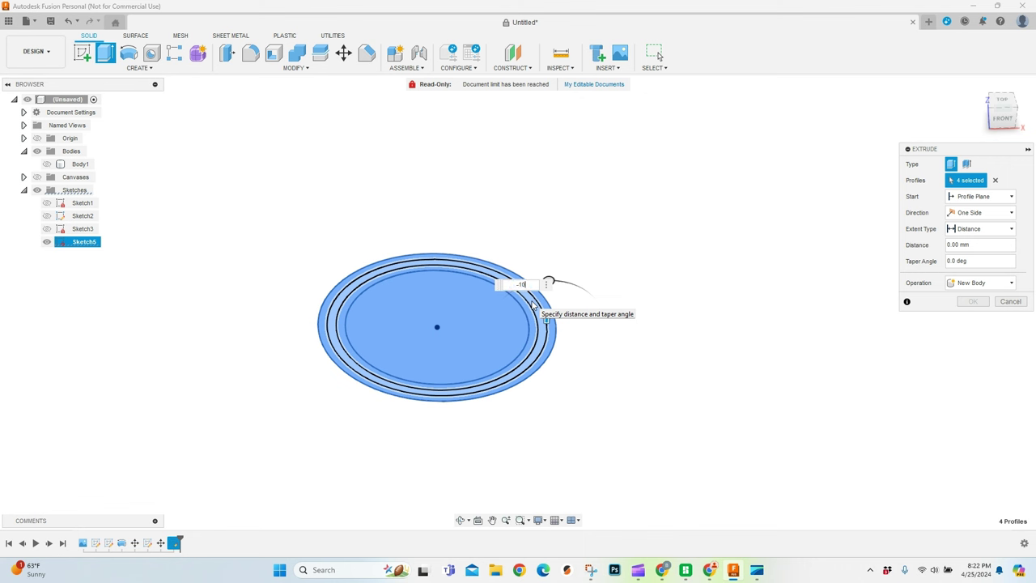
type("6.6")
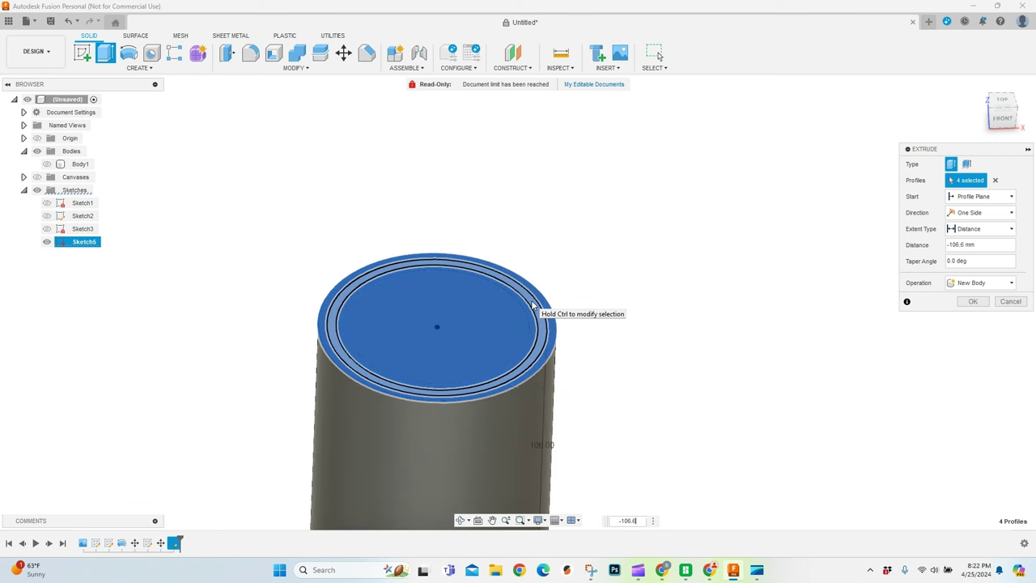
scroll(519, 183, "down", 2)
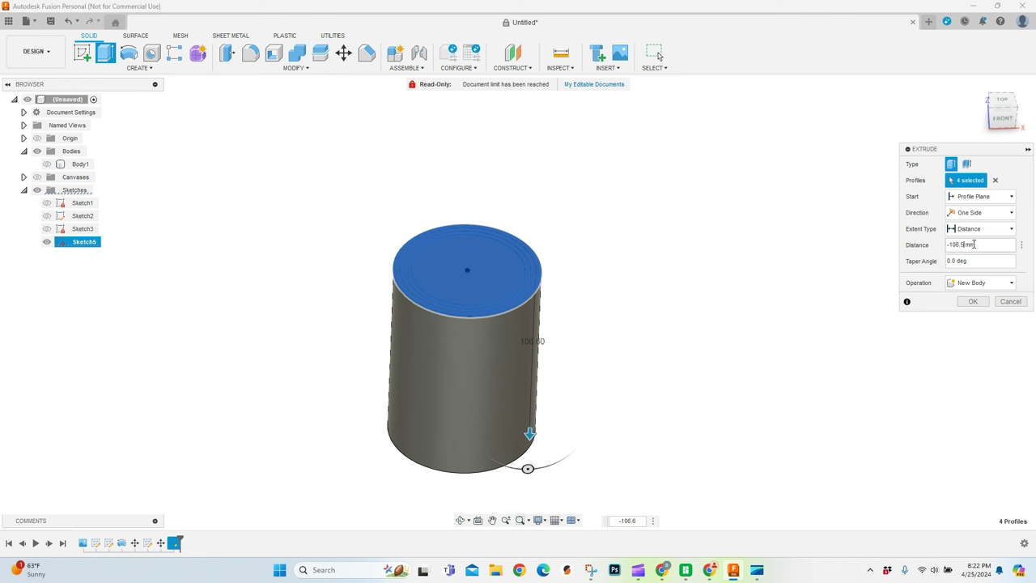
left_click(973, 302)
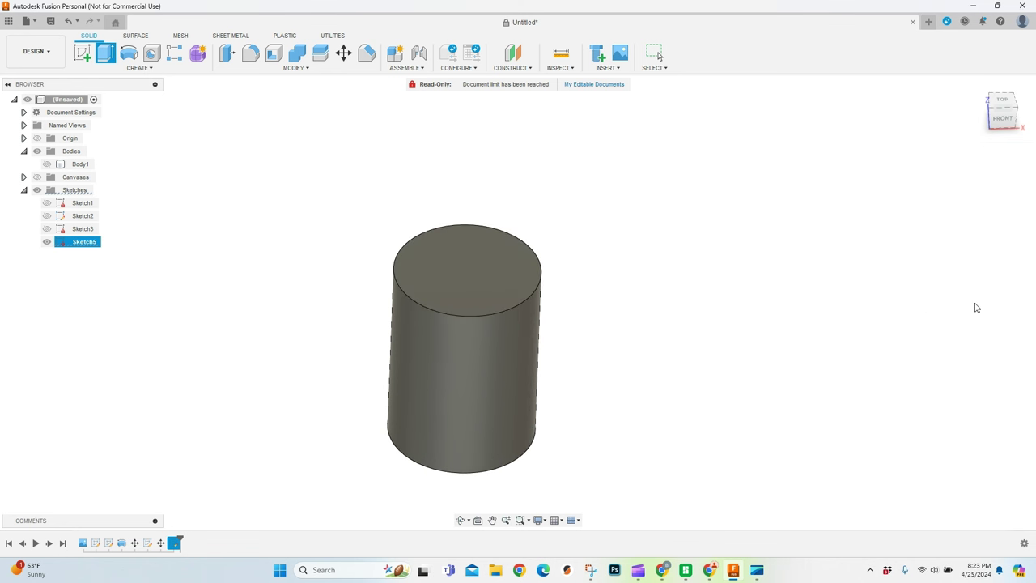
- Cut Sketch5's inner circle and surrounding ring 103.5 mm down into the cylinder
left_click(46, 254)
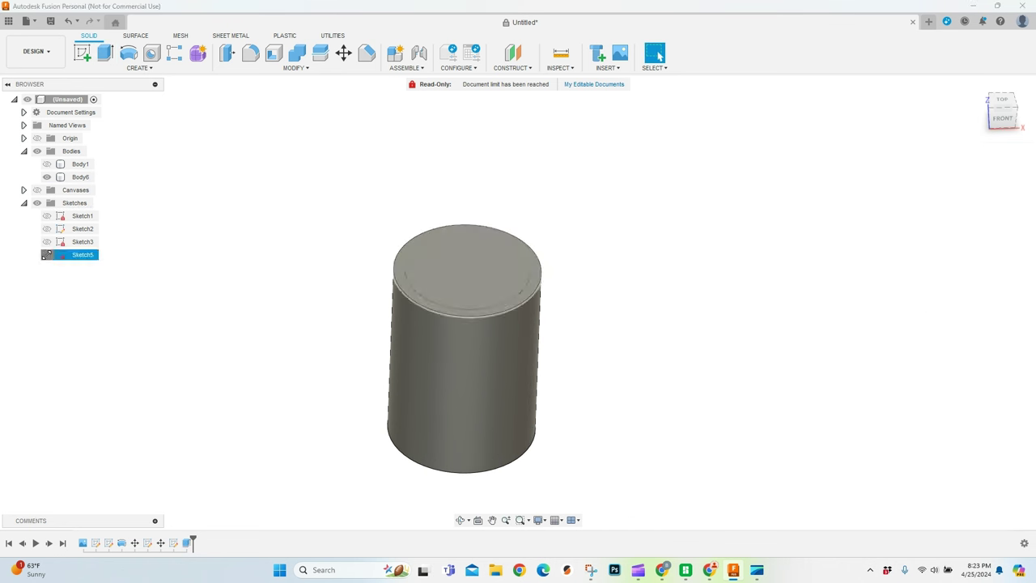
scroll(477, 243, "up", 4)
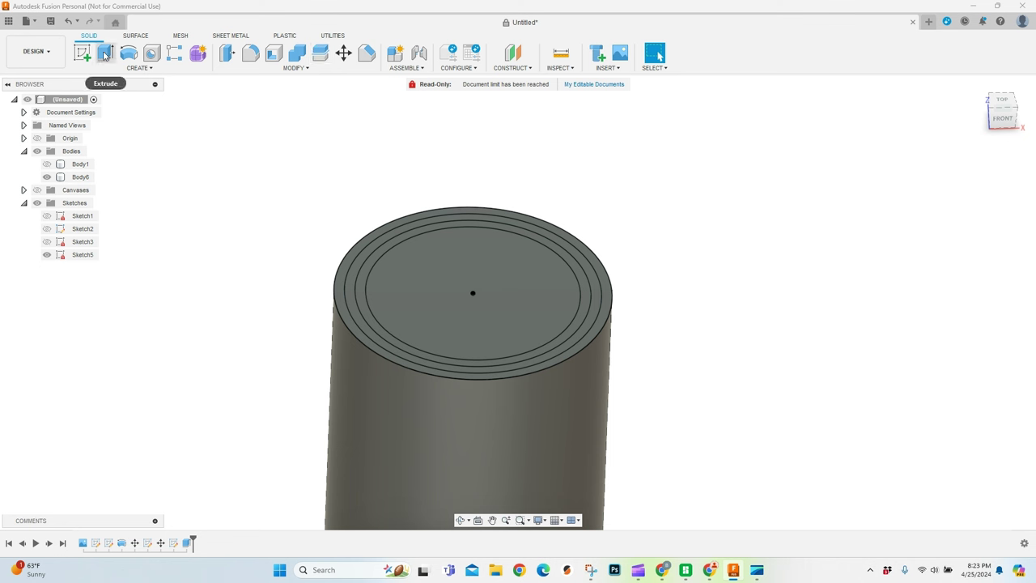
left_click(104, 54)
left_click(487, 249)
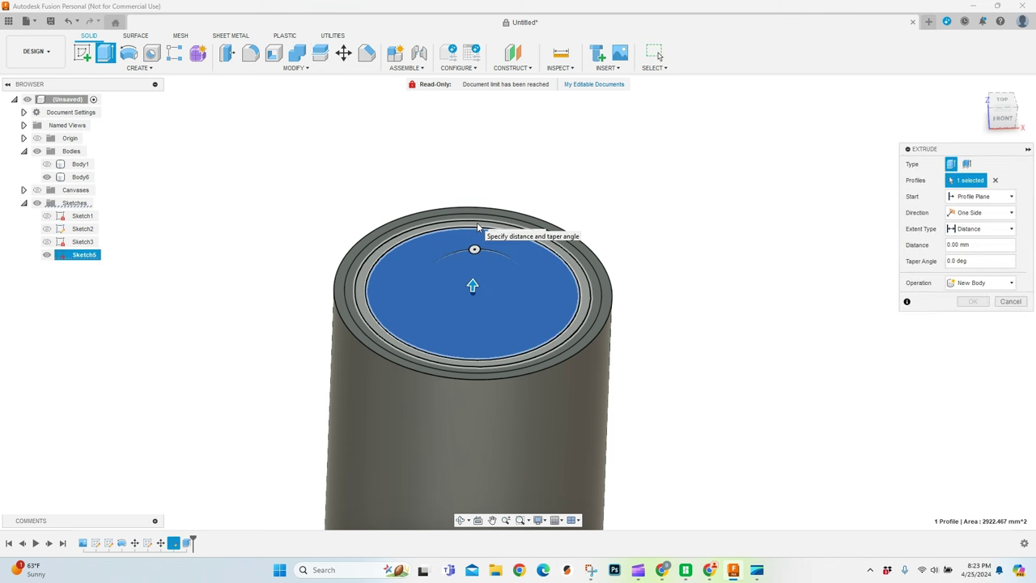
left_click(477, 227)
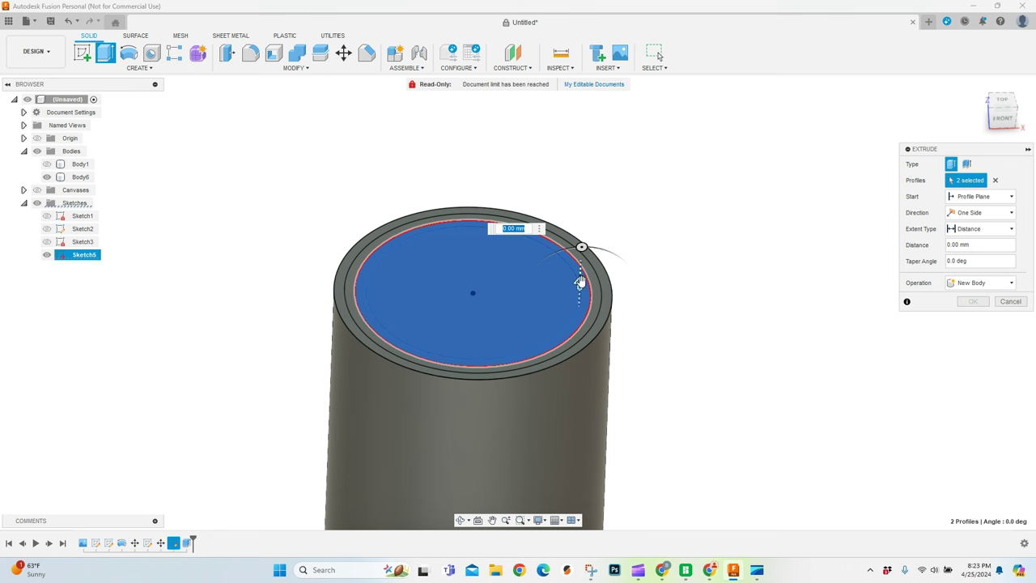
left_click_drag(580, 281, 574, 410)
scroll(707, 167, "down", 4)
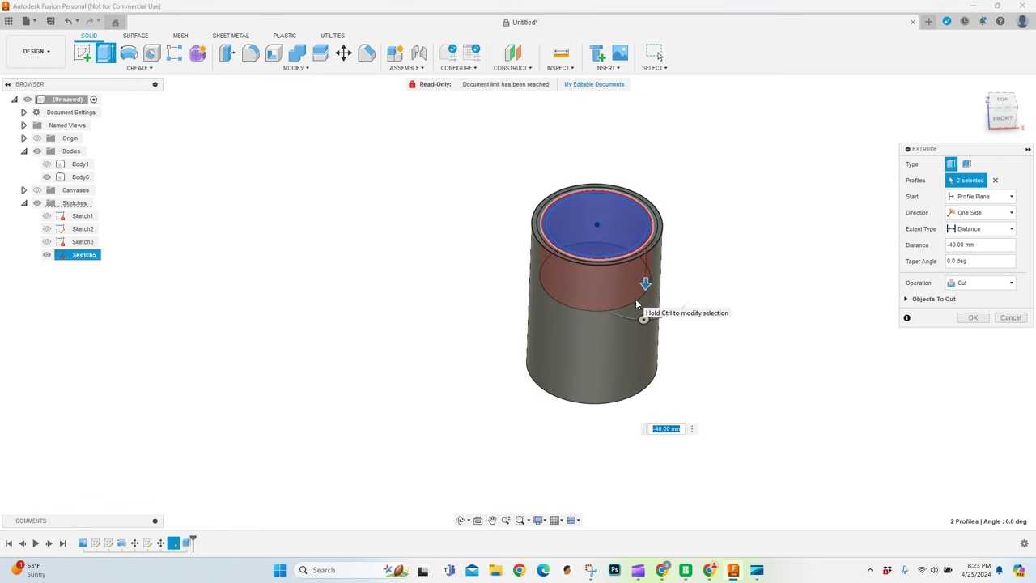
type("103.5")
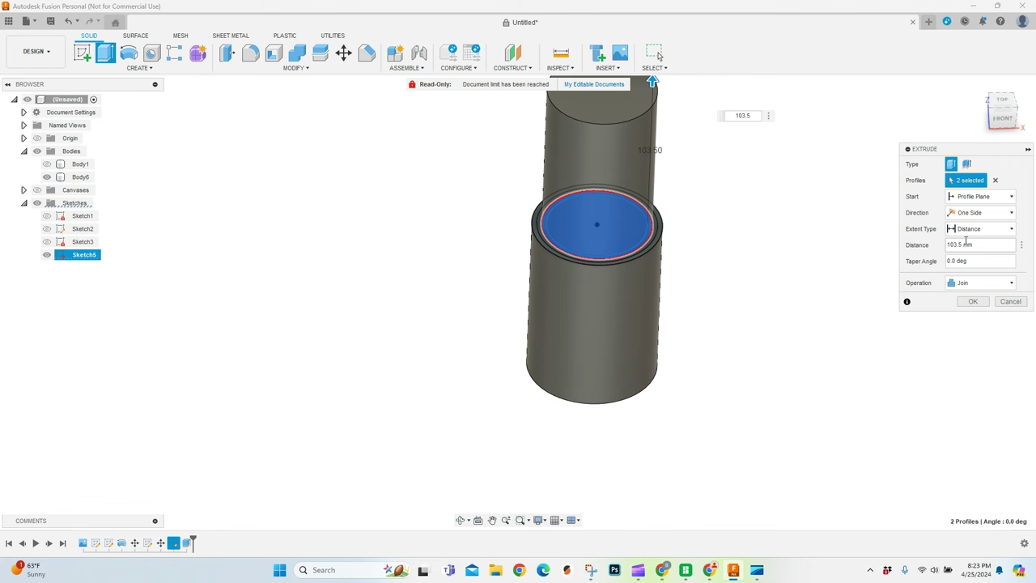
type("-")
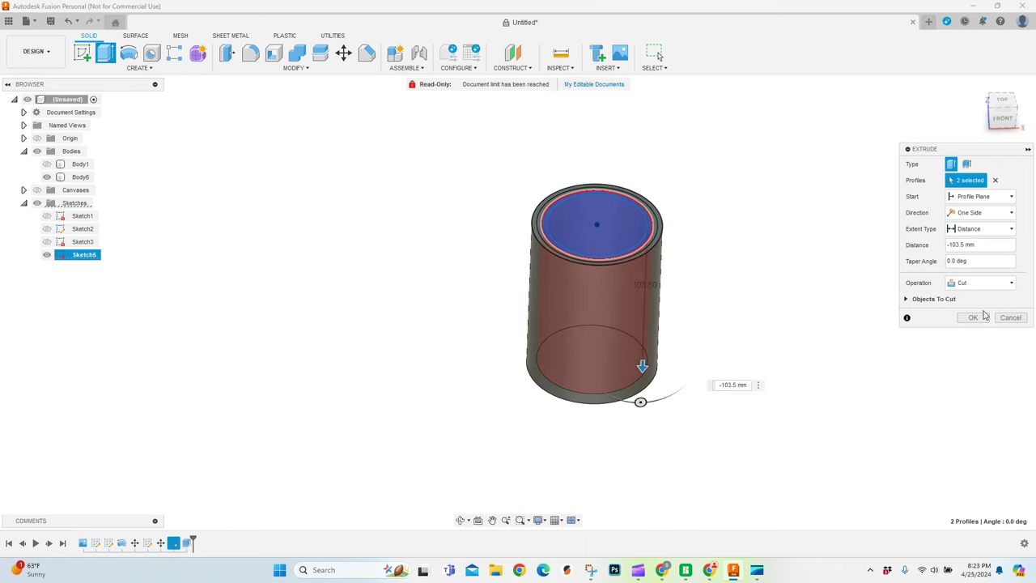
left_click(1004, 119)
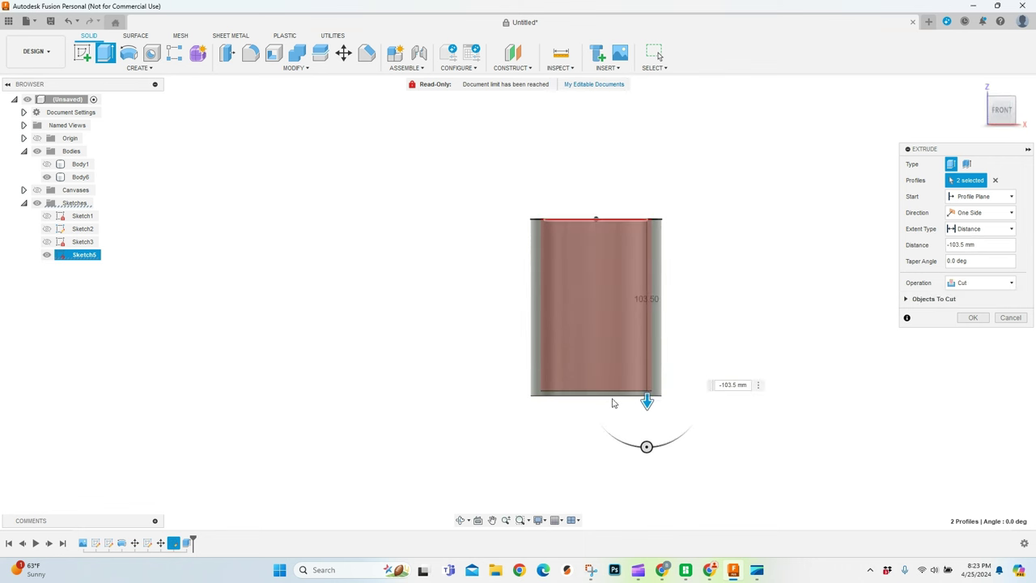
scroll(615, 399, "up", 2)
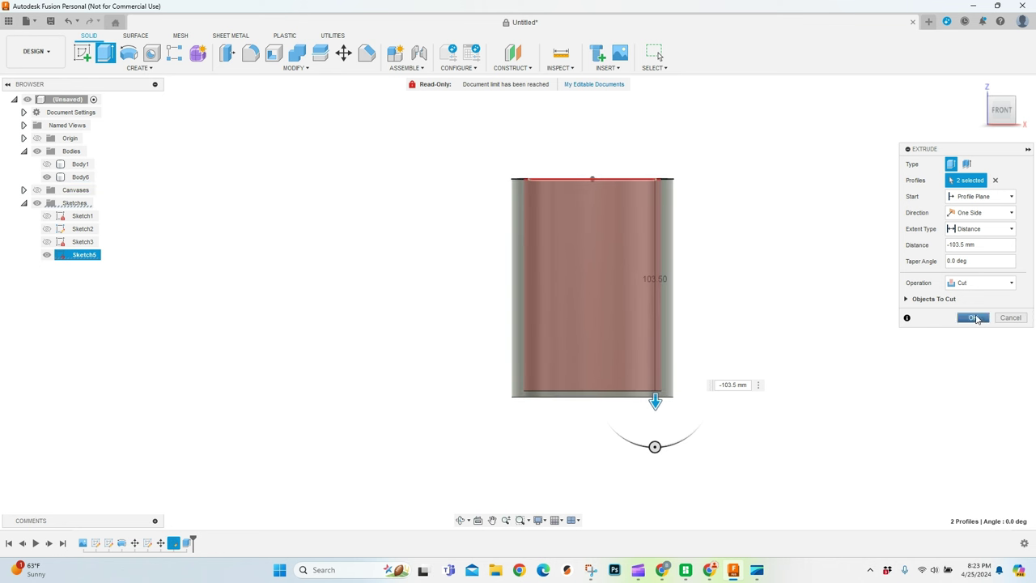
left_click(973, 317)
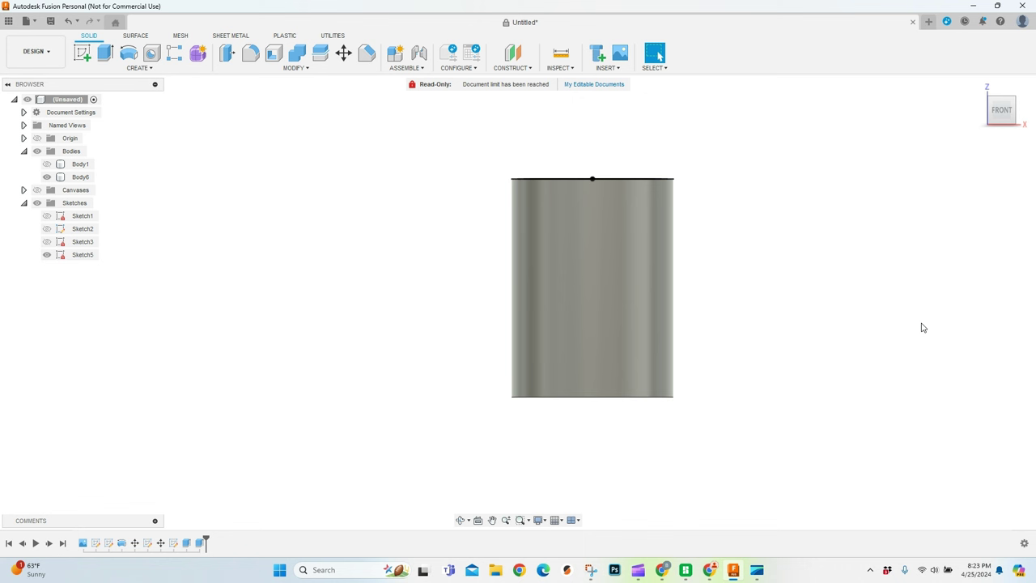
- Extrude the top ring profile 10 mm upward, joined onto the cup's rim
left_click(460, 520)
left_click_drag(595, 309, 595, 364)
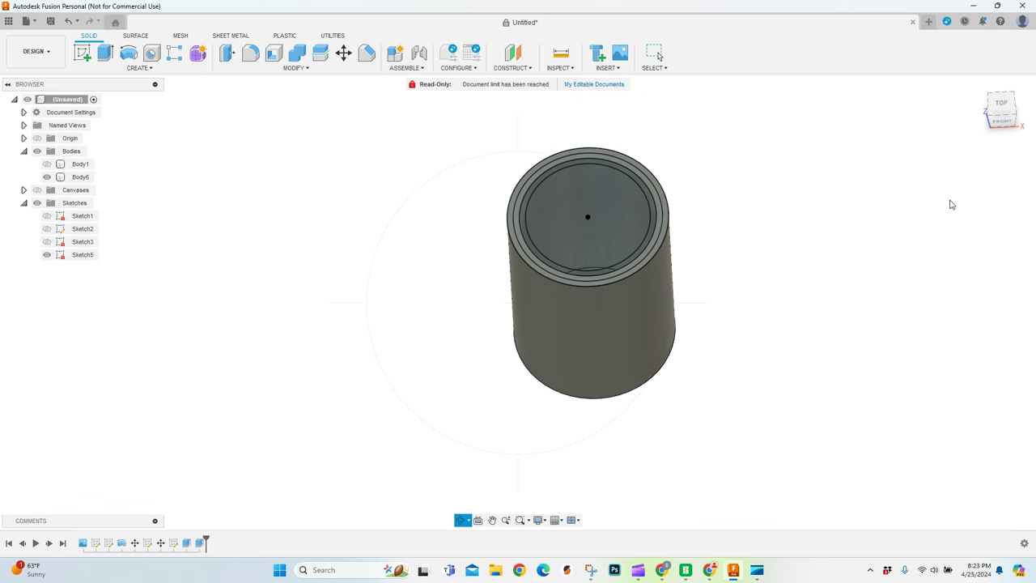
key("Escape")
scroll(662, 166, "up", 3)
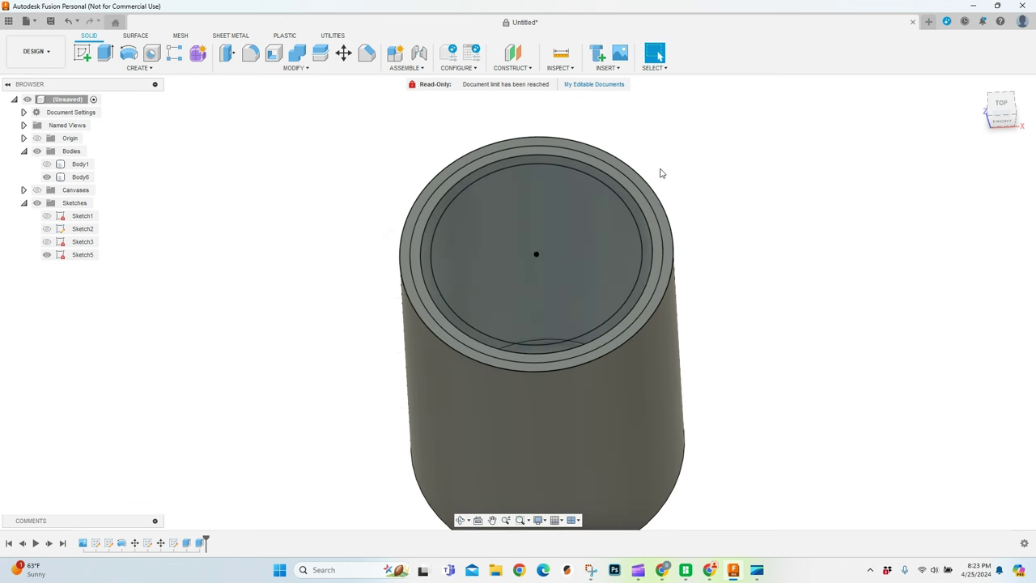
left_click(654, 229)
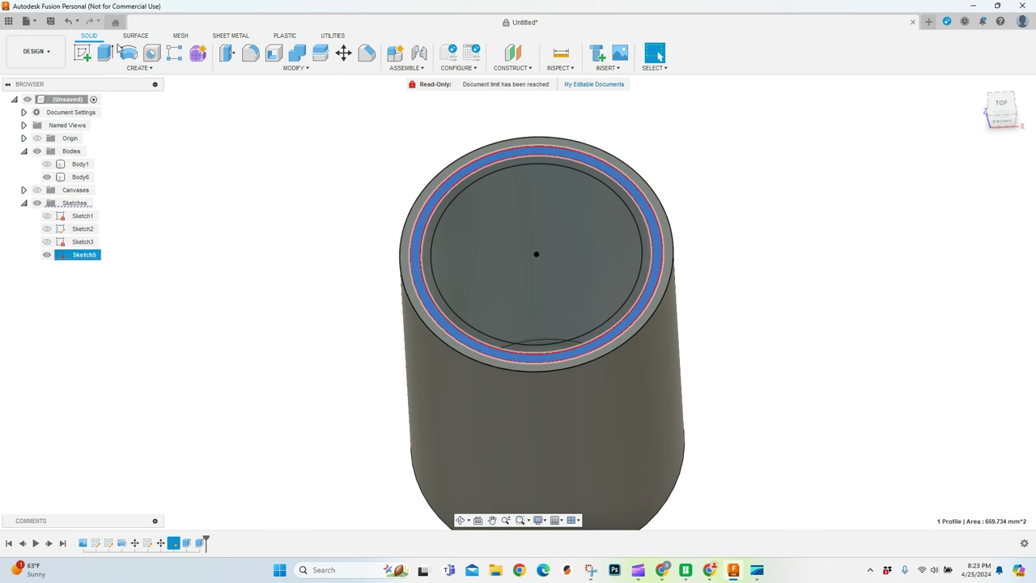
key("e")
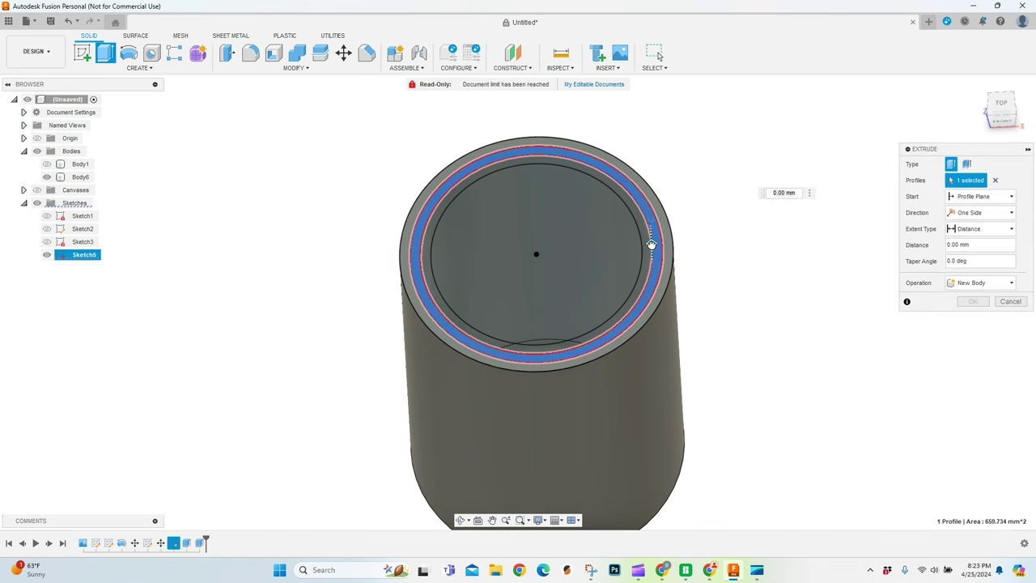
left_click_drag(652, 241, 650, 228)
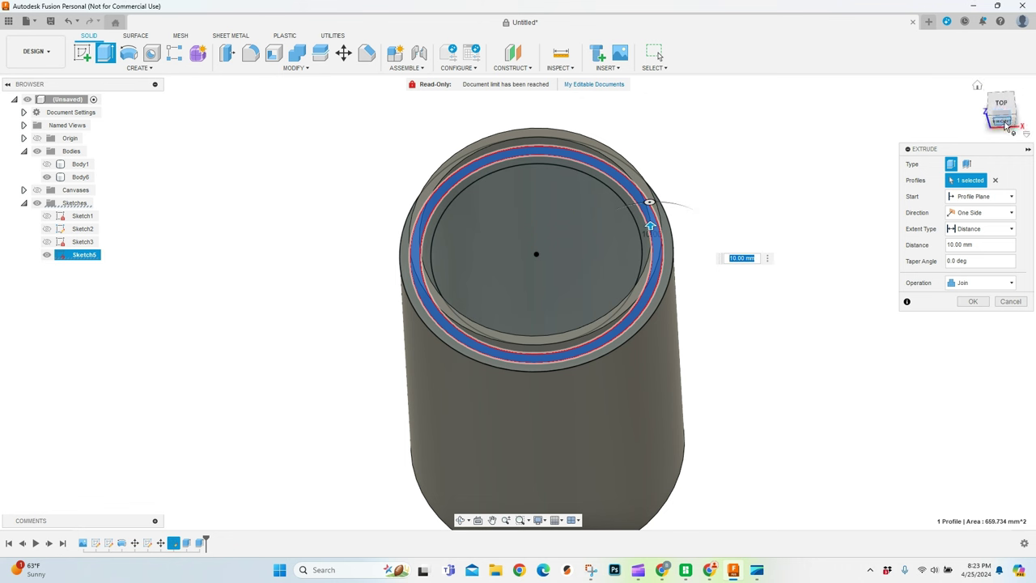
left_click(1005, 121)
left_click(973, 302)
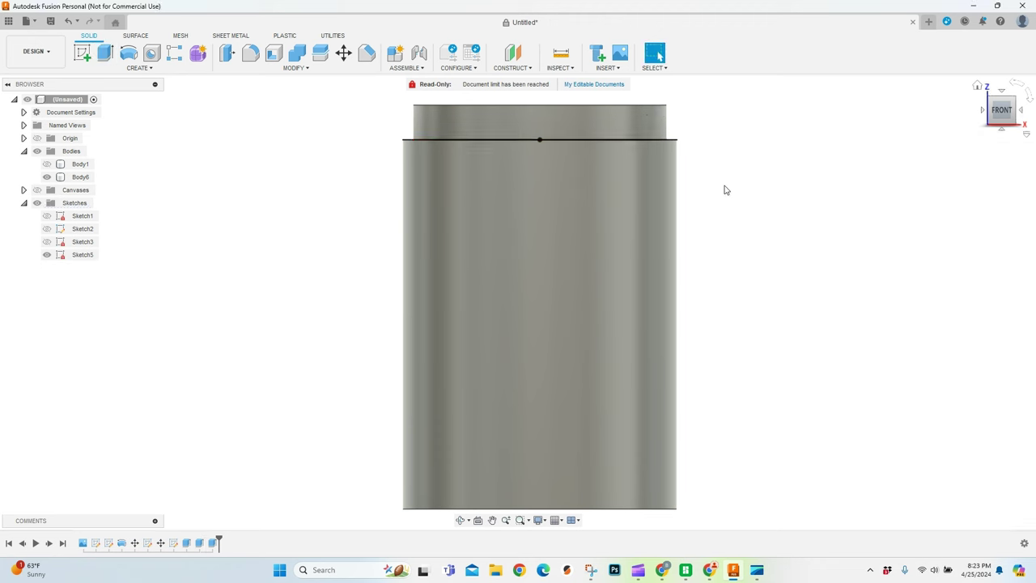
scroll(619, 138, "down", 4)
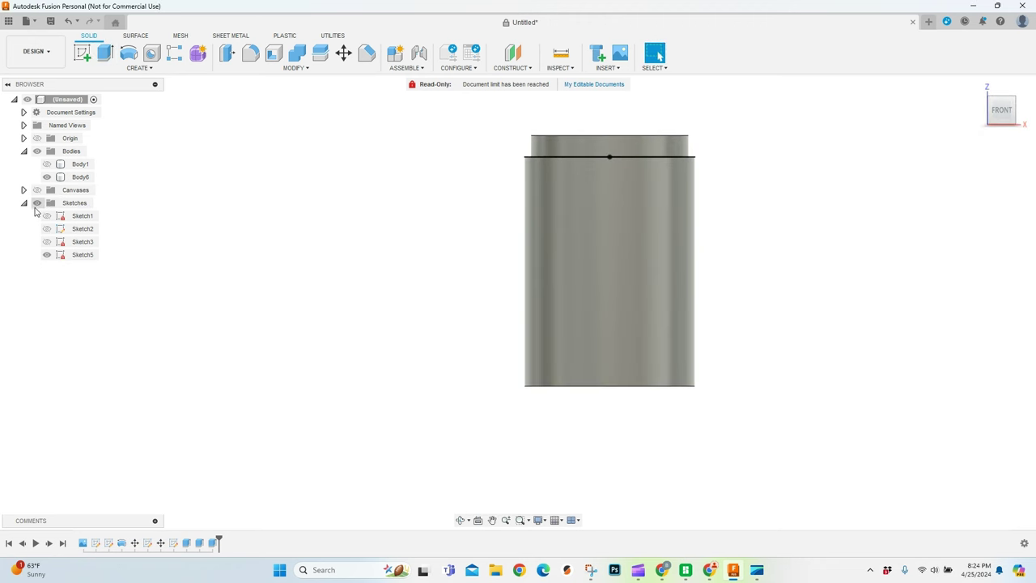
mouse_move(643, 259)
middle_mouse_down("shift")
mouse_move(632, 268)
mouse_move(638, 338)
mouse_move(637, 251)
middle_mouse_up("shift")
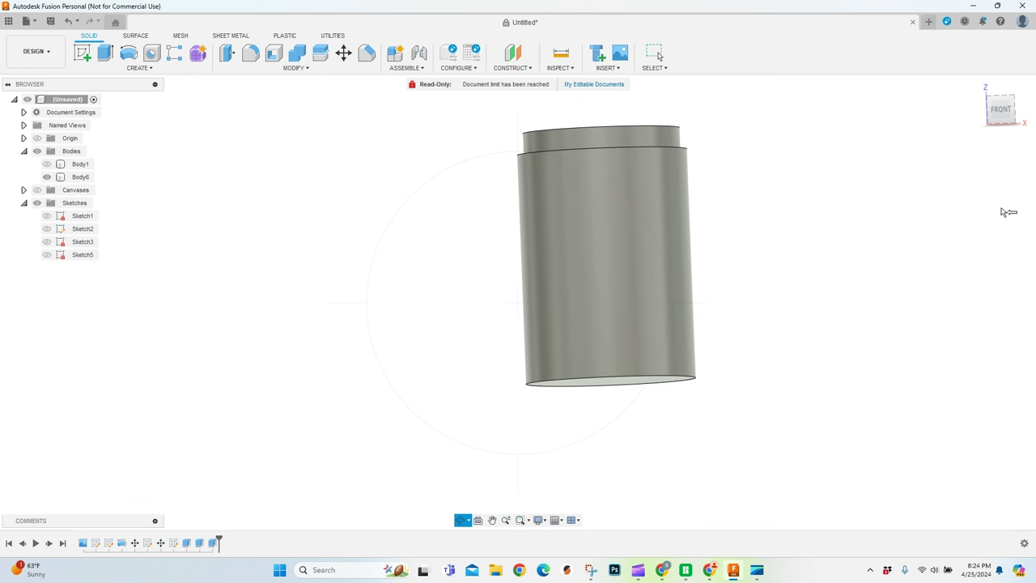
- Hide the Body6 cup and show Sketch5's rings, viewed from above
key("Escape")
left_click(80, 177)
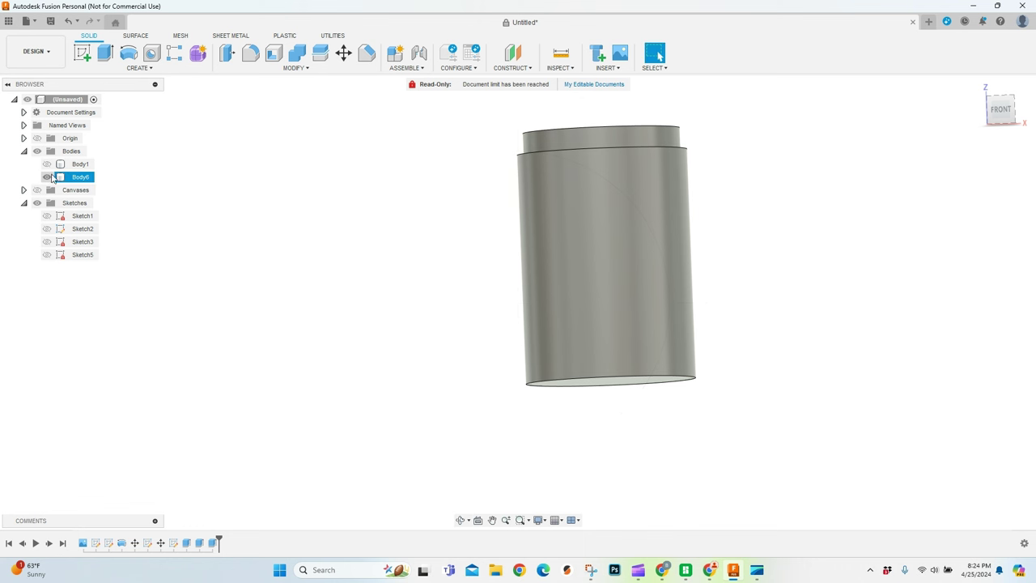
left_click(47, 176)
left_click(47, 254)
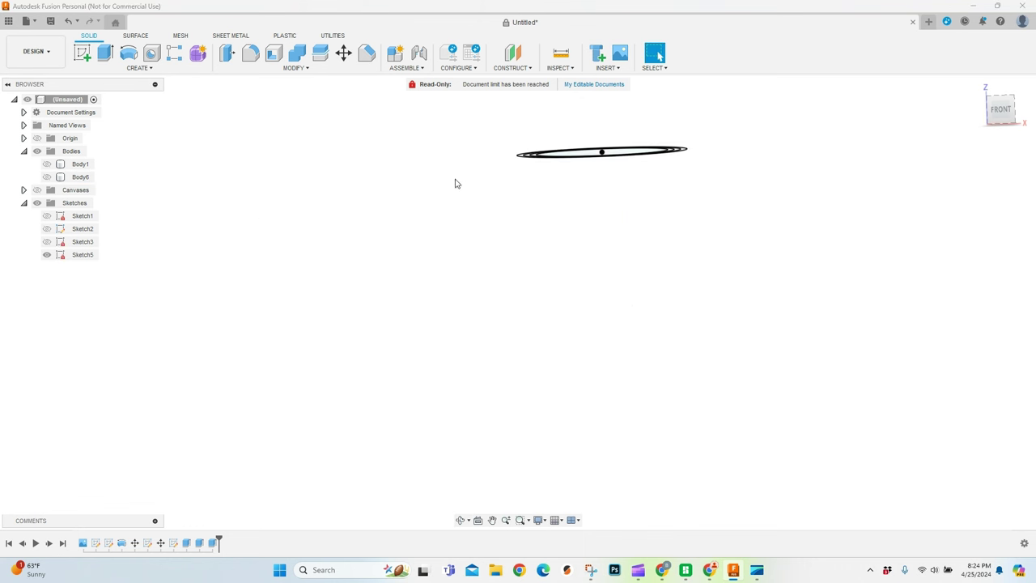
left_click_drag(1002, 112, 1012, 149)
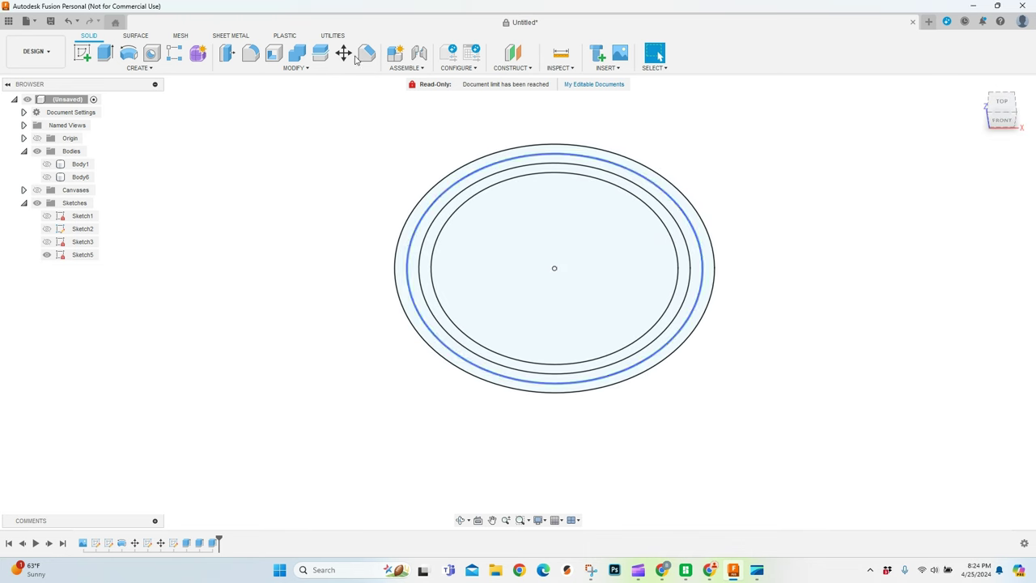
- Extrude the three outer ring profiles 15 mm as a new body
left_click(106, 53)
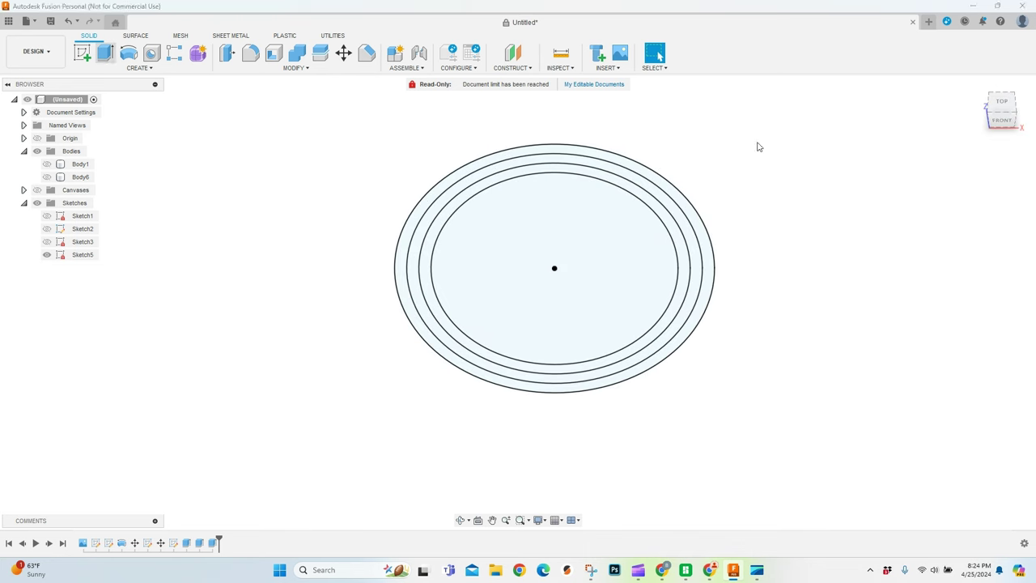
left_click(687, 213)
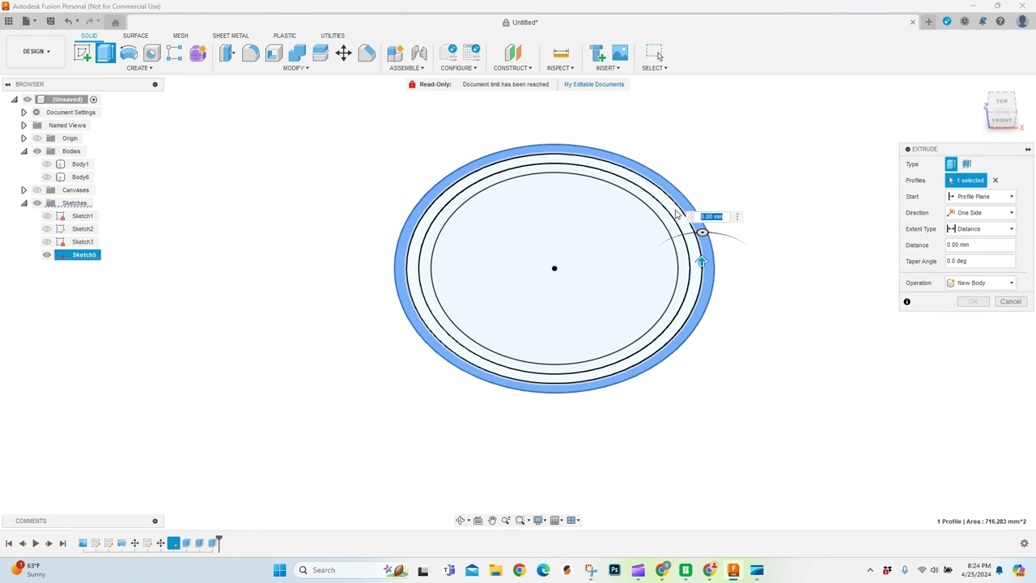
left_click(676, 214)
left_click(675, 230)
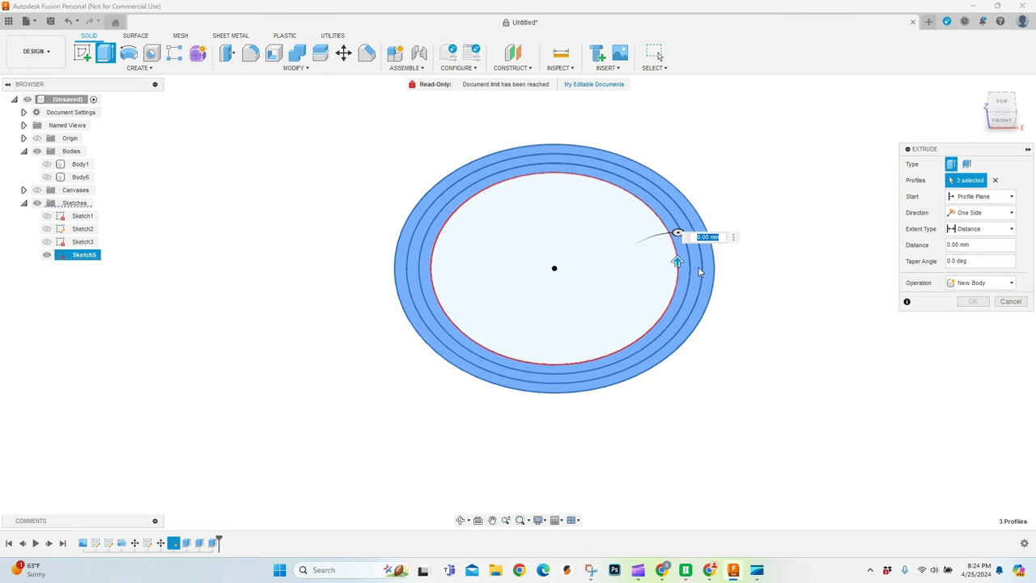
left_click_drag(677, 261, 677, 238)
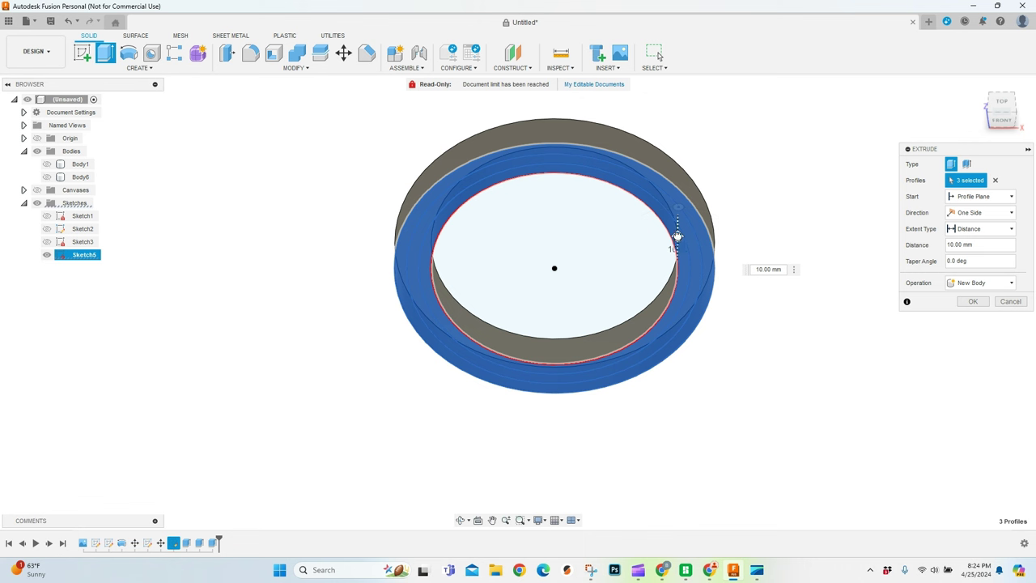
left_click_drag(678, 236, 677, 224)
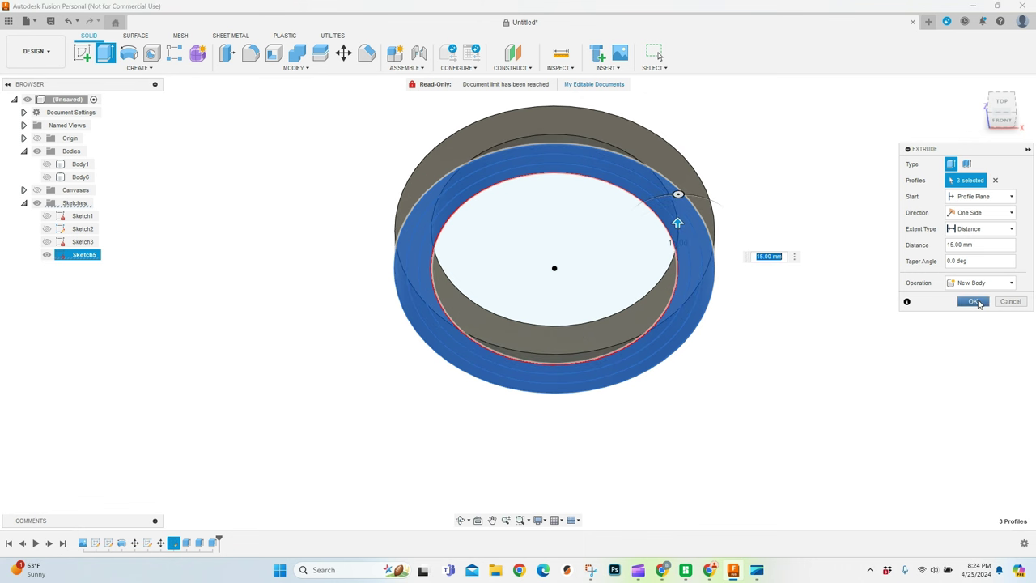
left_click(977, 303)
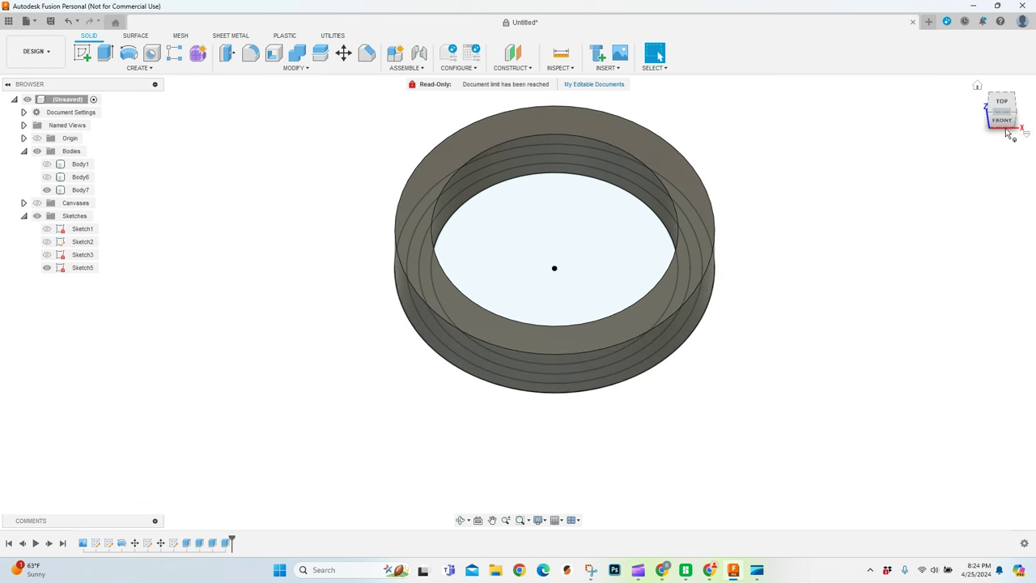
- Select Sketch5's outer and inner ring profiles for extrusion, viewing the ring from below
middle_click_drag(518, 300, 791, 303, "shift")
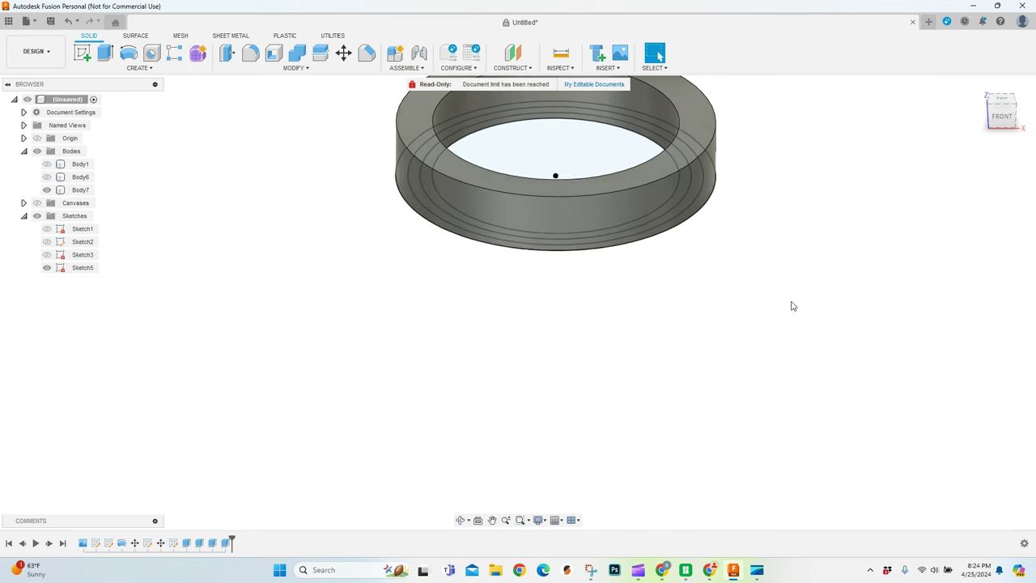
scroll(791, 283, "down", 3)
scroll(728, 251, "down", 2)
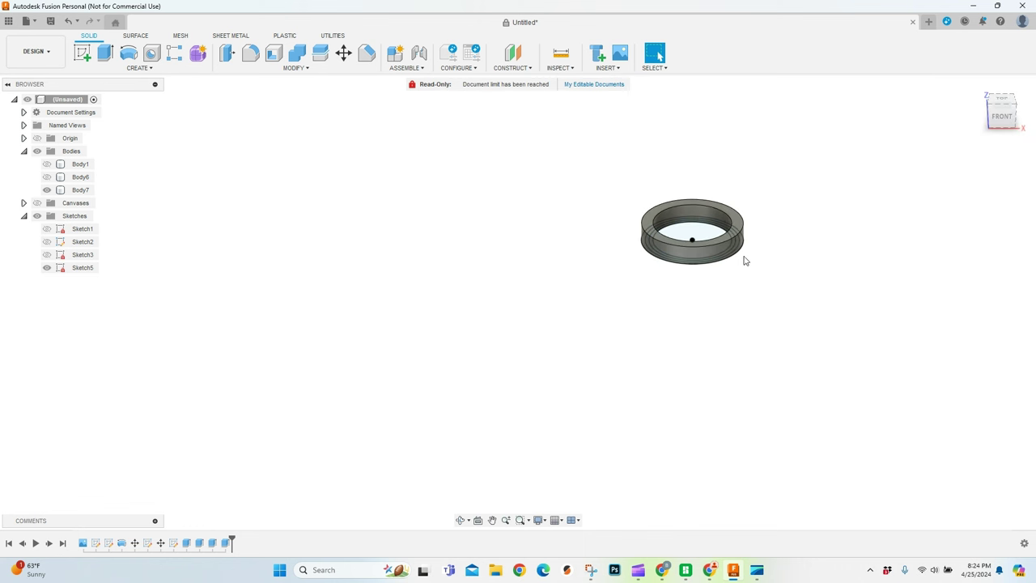
left_click(1002, 113)
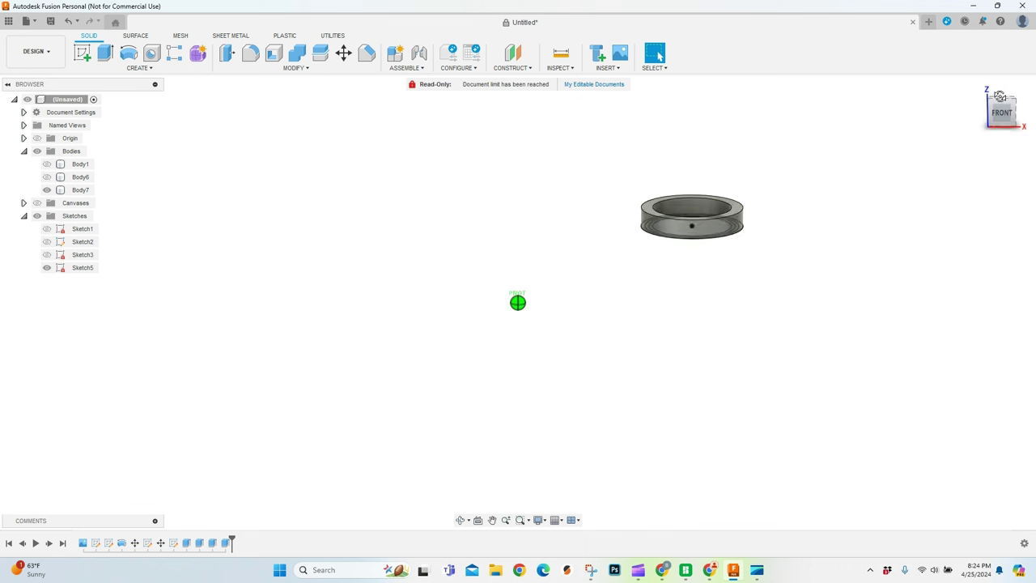
middle_click_drag(1001, 89, 1000, 47, "shift")
scroll(742, 242, "up", 4)
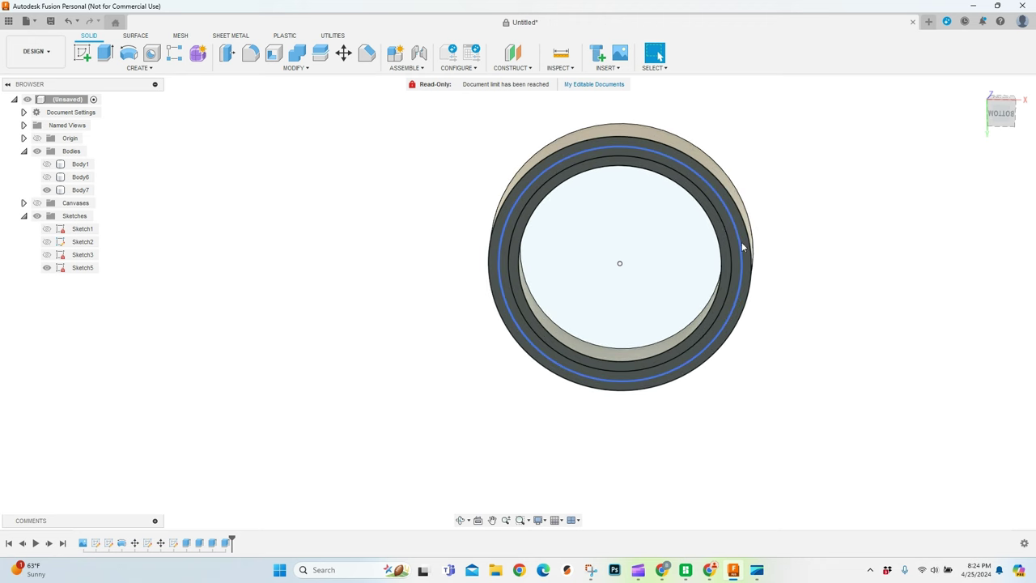
left_click(105, 53)
scroll(716, 191, "up", 3)
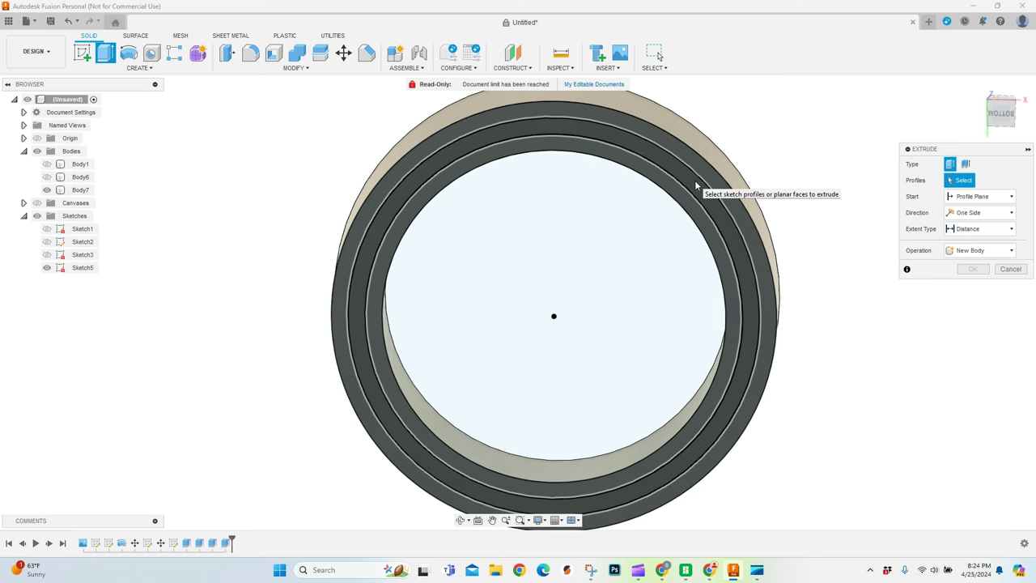
left_click(696, 186)
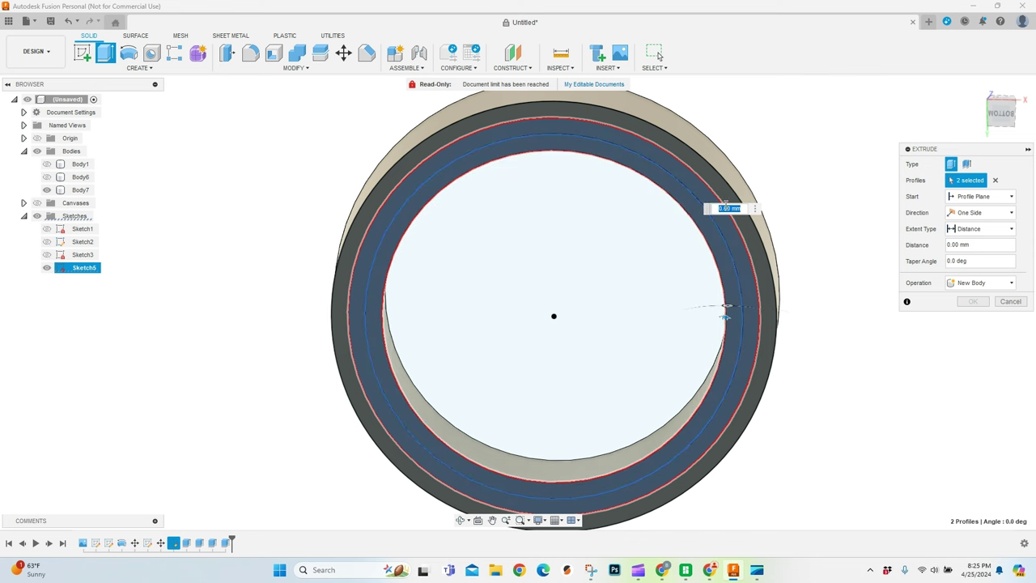
left_click(724, 326)
- Cut the selected profiles 10.5 mm deep into the ring
left_click_drag(725, 326, 728, 306)
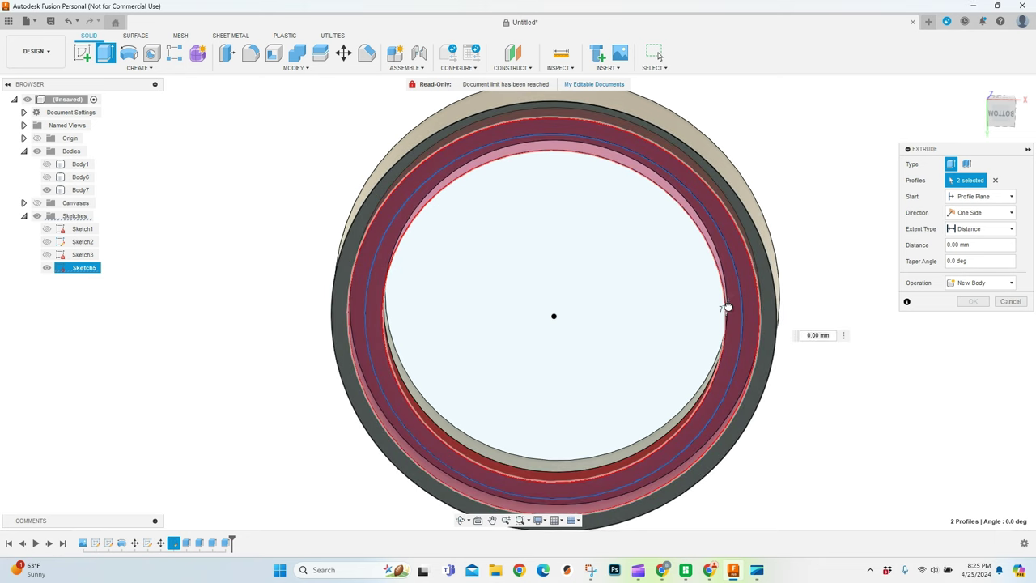
left_click(955, 244)
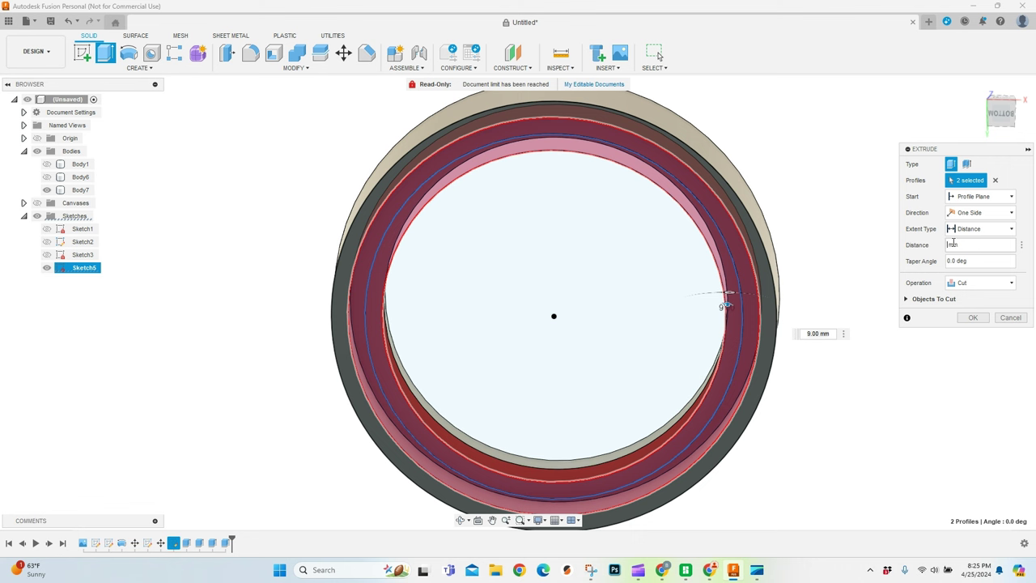
type("10")
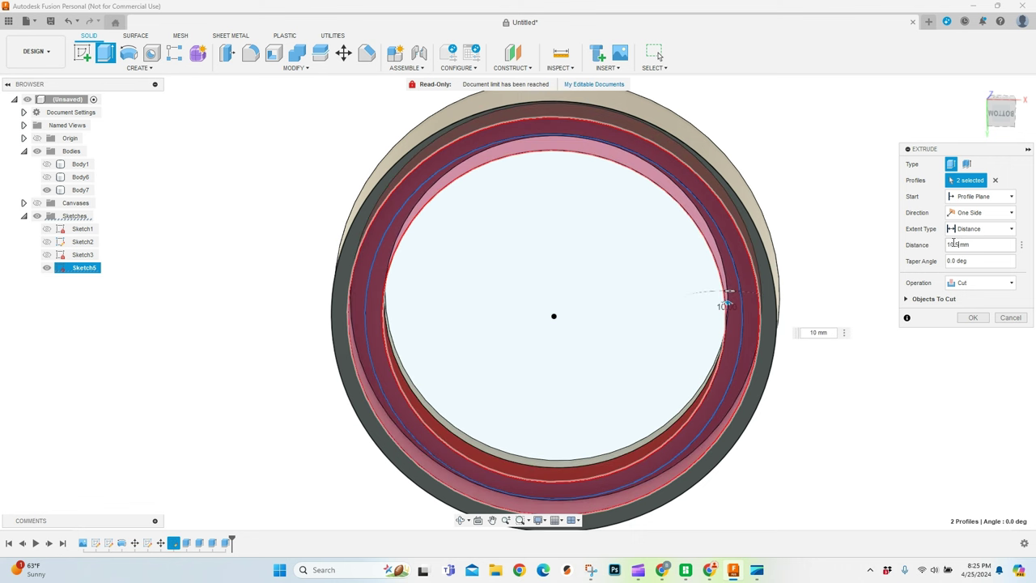
type(".5")
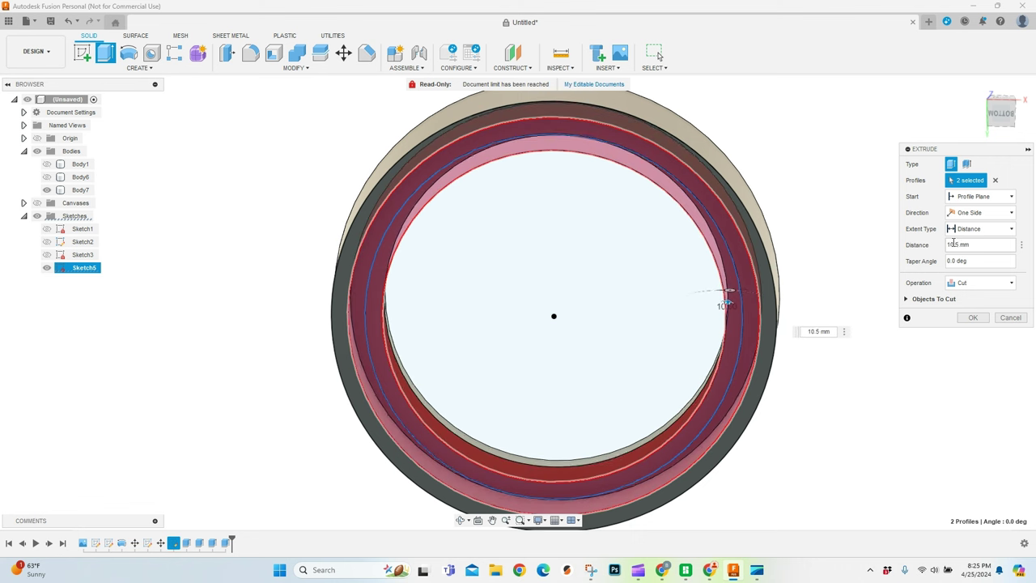
left_click(971, 318)
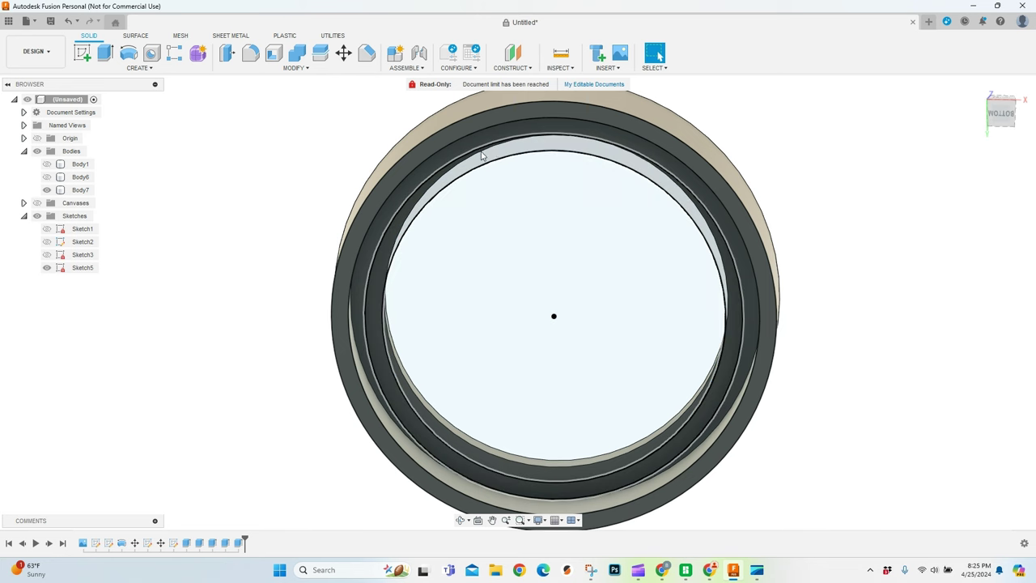
- Show Body6, hide Sketch5, and view the model straight from the front
left_click(51, 257)
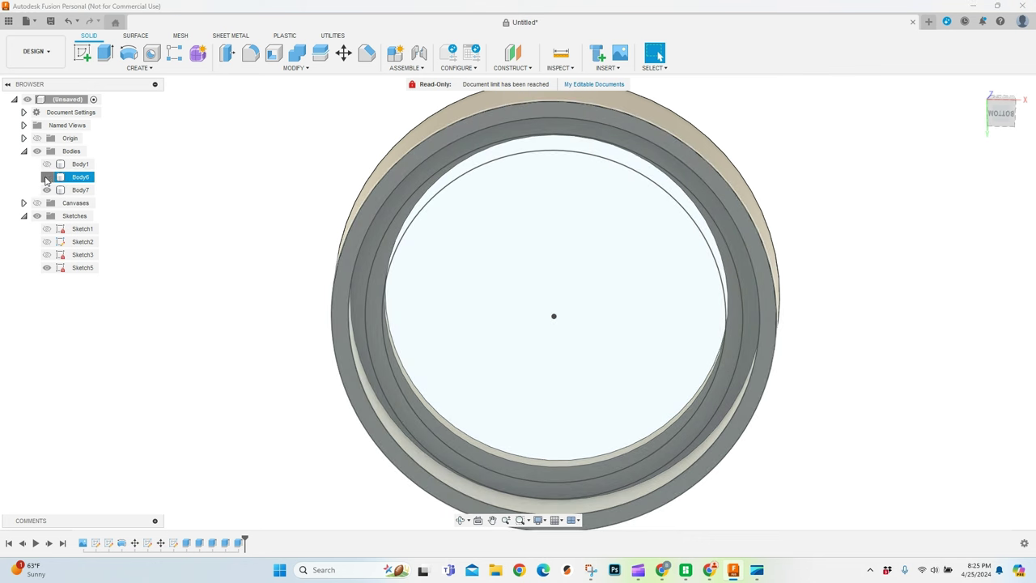
left_click(46, 177)
left_click(50, 270)
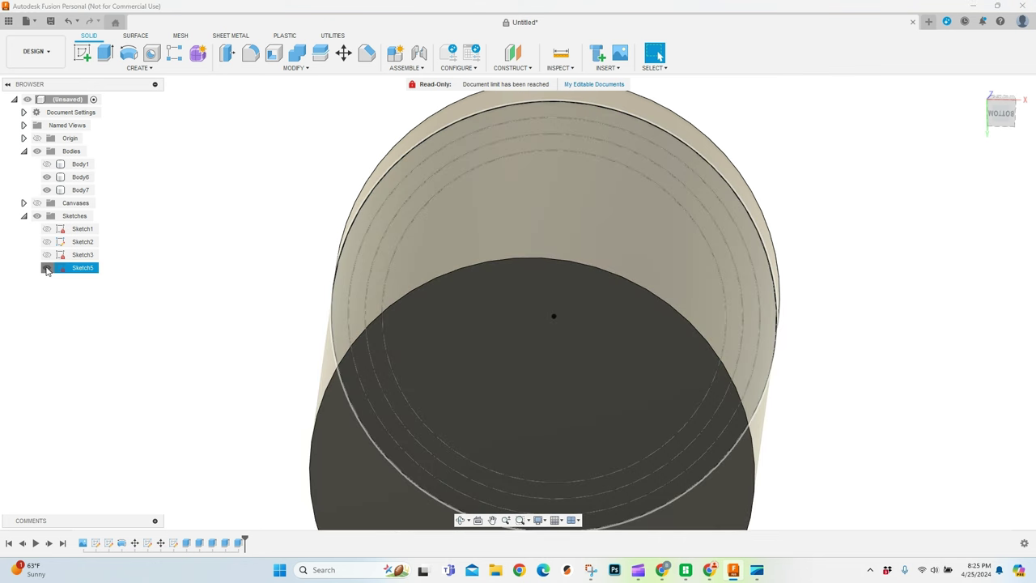
left_click(47, 270)
scroll(502, 224, "down", 8)
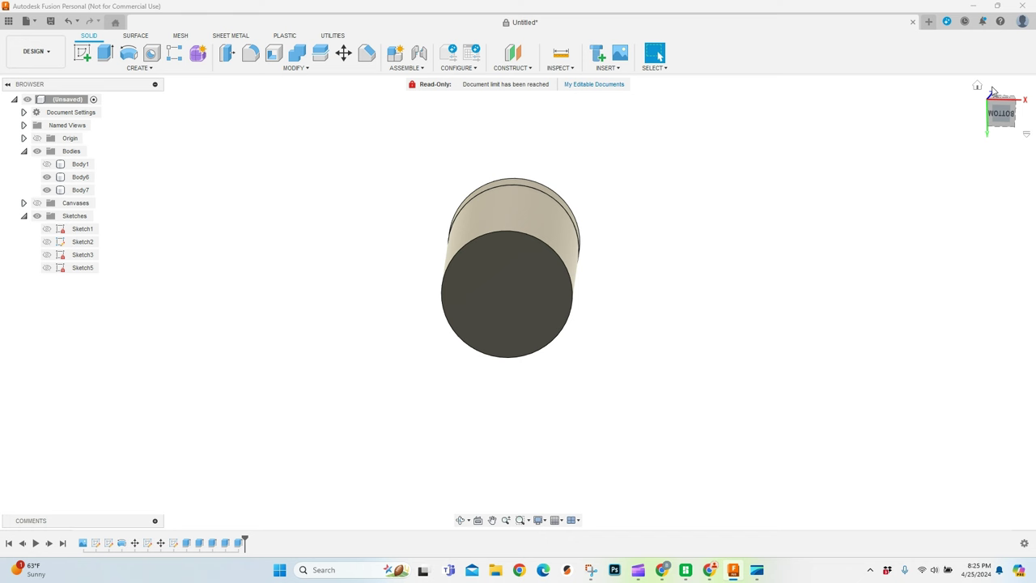
left_click(977, 86)
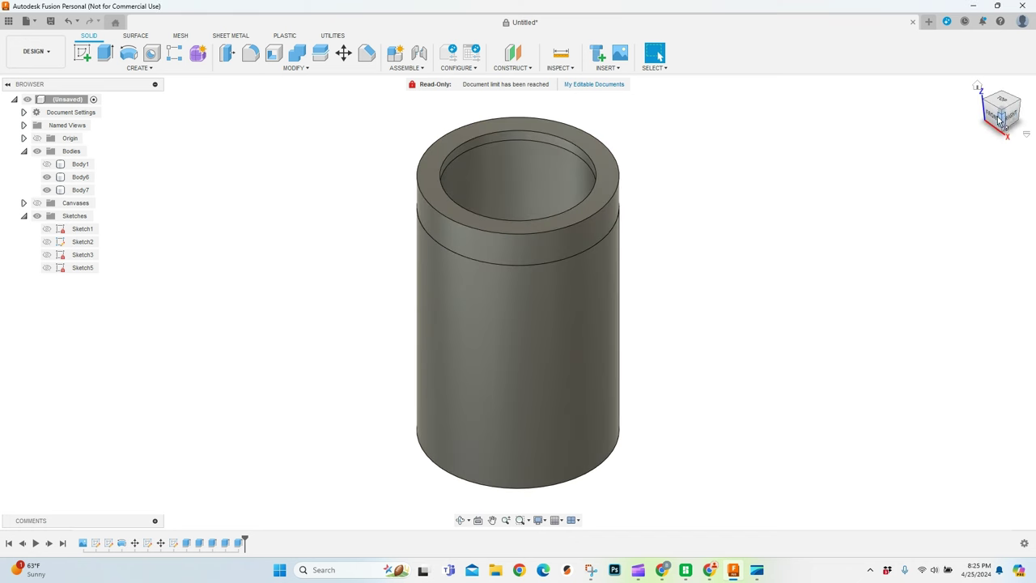
left_click(1001, 119)
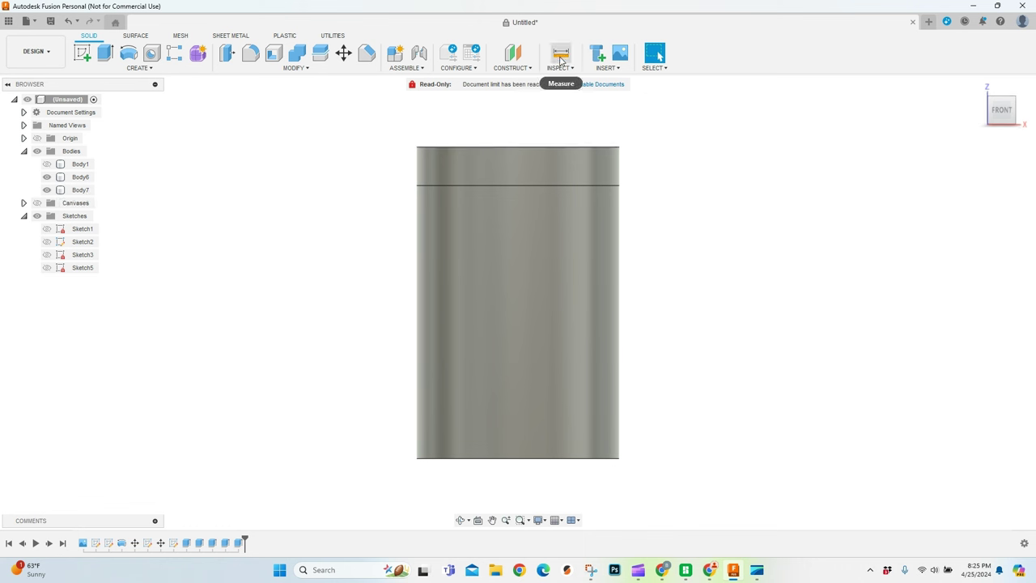
- Add a section analysis along the XZ plane and orbit to inspect the walls
left_click(571, 67)
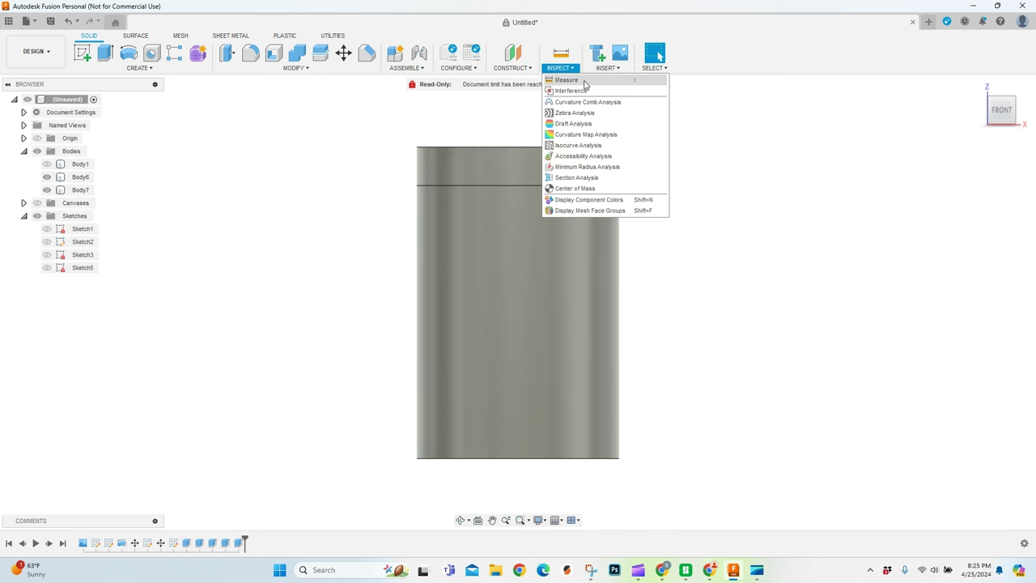
left_click(595, 178)
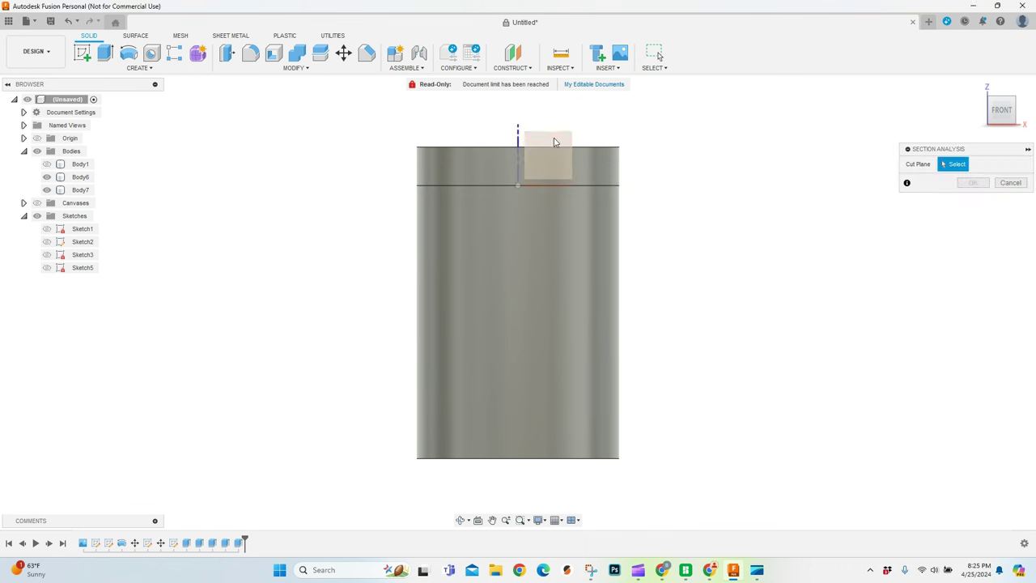
left_click(564, 150)
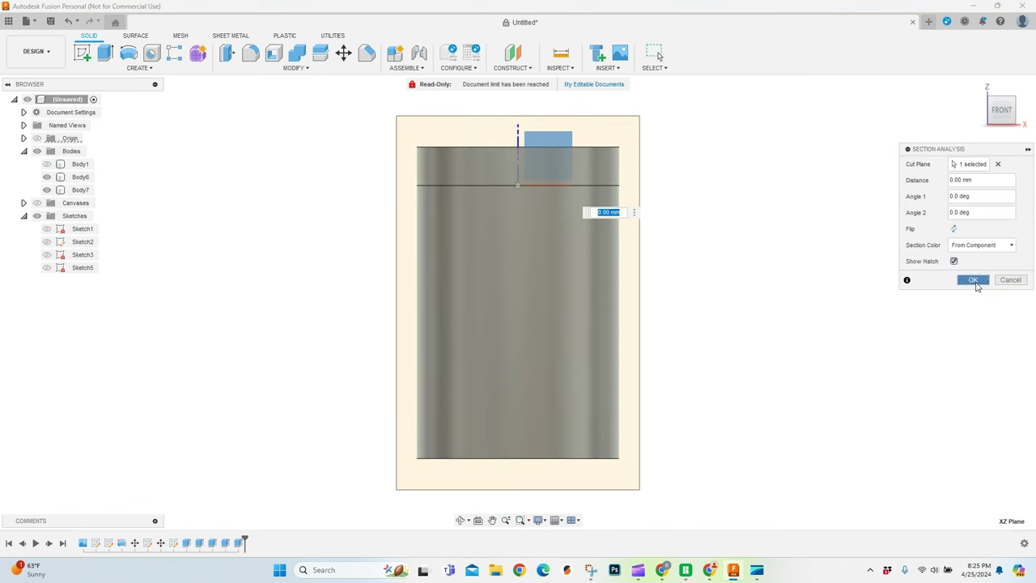
left_click(973, 279)
left_click_drag(1002, 114, 793, 182)
scroll(616, 204, "up", 5)
scroll(615, 205, "up", 2)
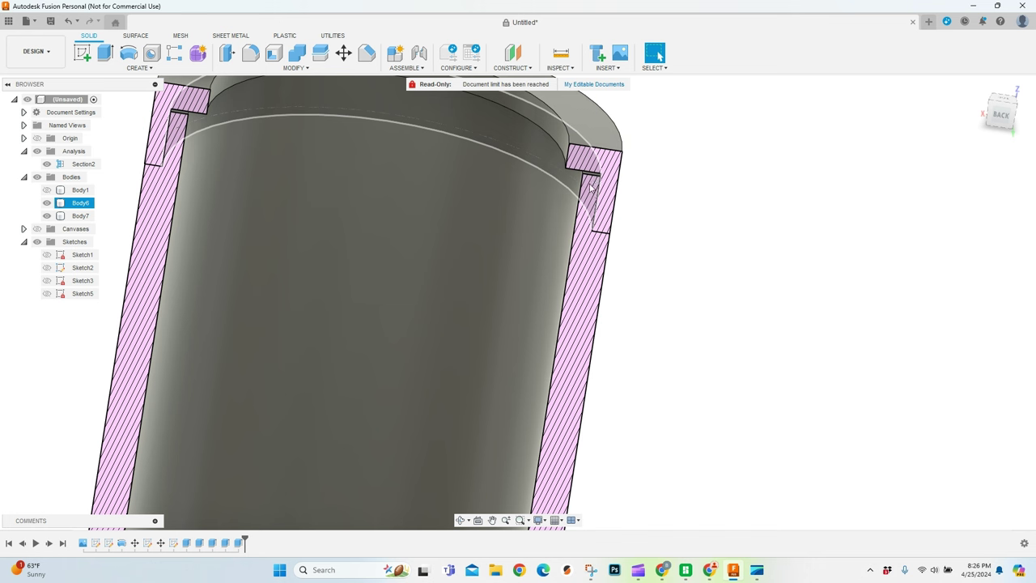
scroll(712, 206, "down", 5)
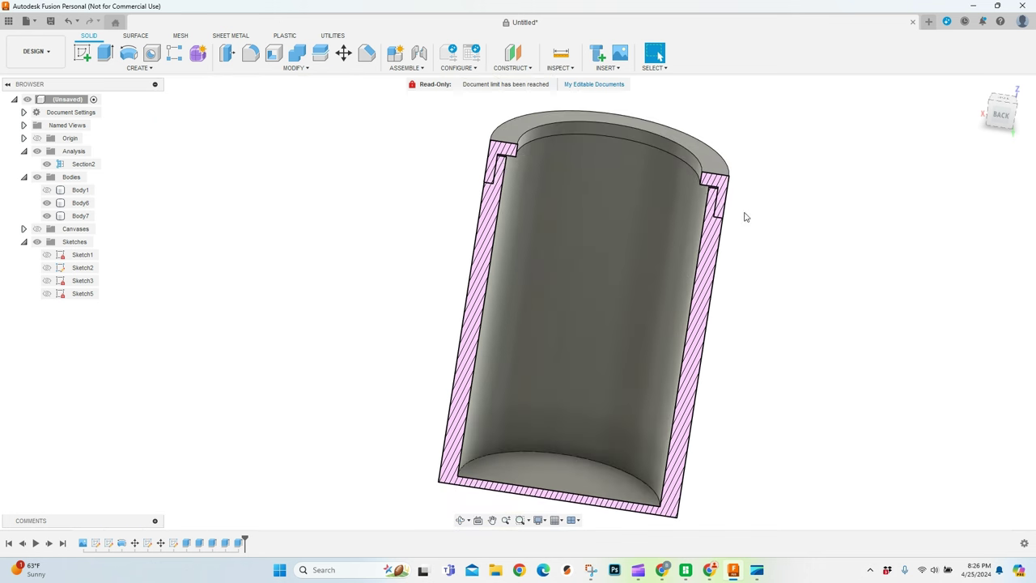
scroll(850, 151, "up", 4)
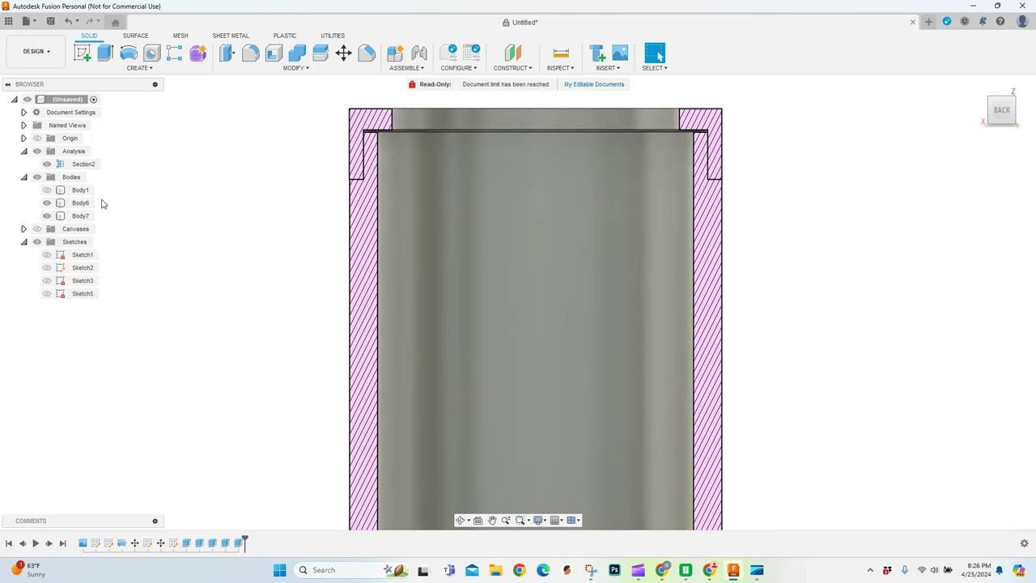
- Hide Body7 and the section, then apply a thread to the base's neck face
left_click(46, 215)
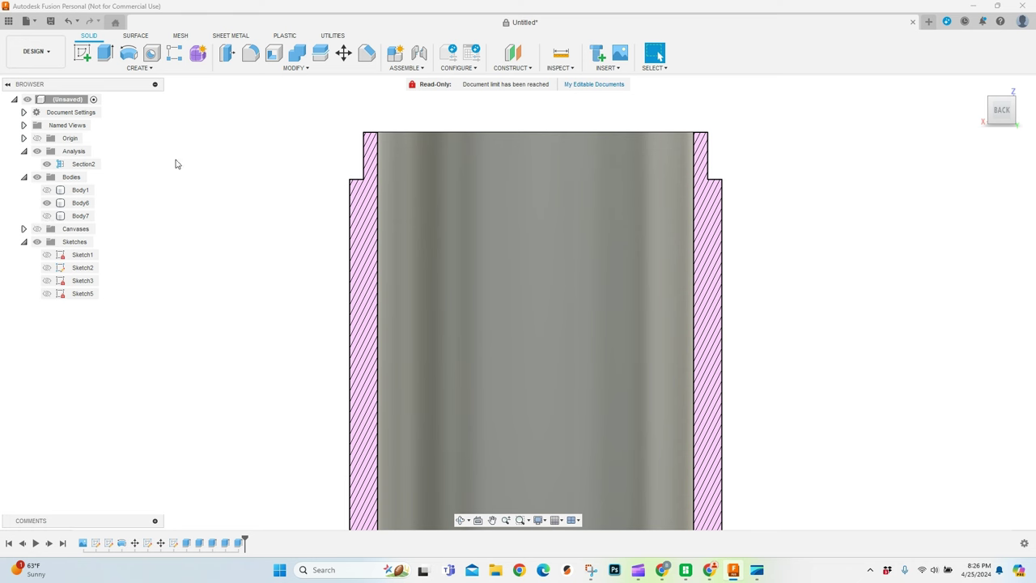
left_click(46, 163)
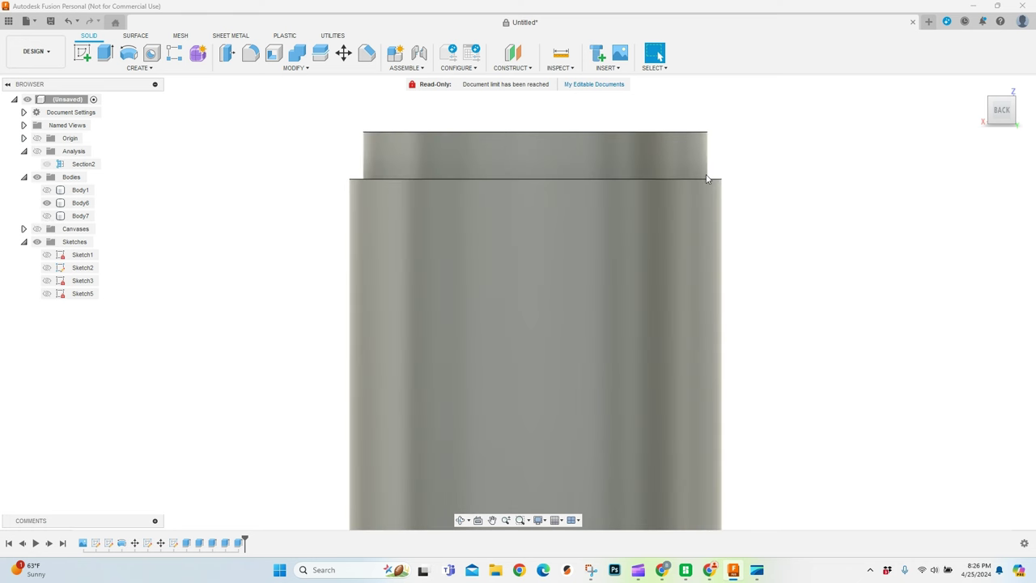
left_click(139, 68)
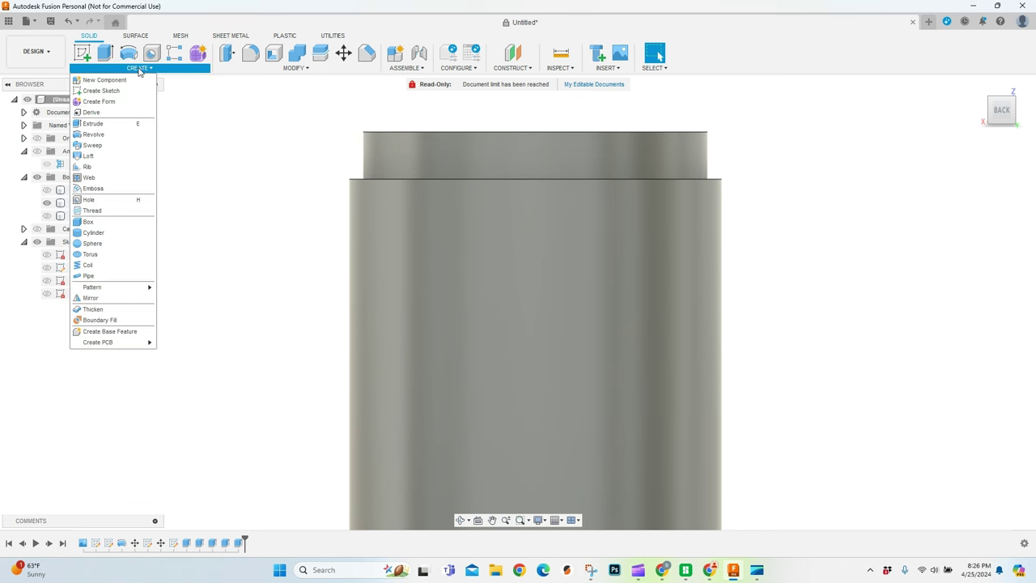
left_click(99, 213)
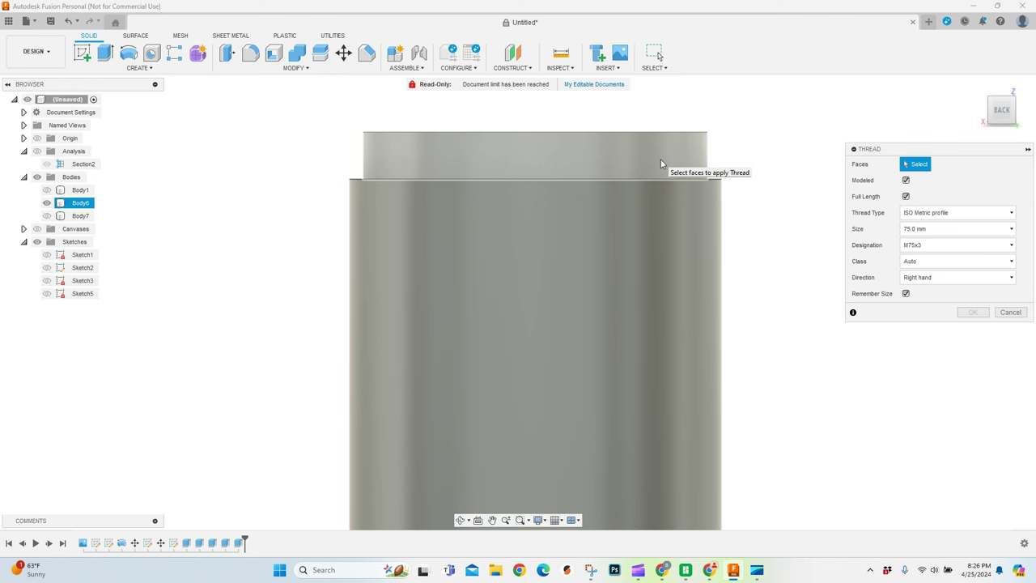
left_click(661, 160)
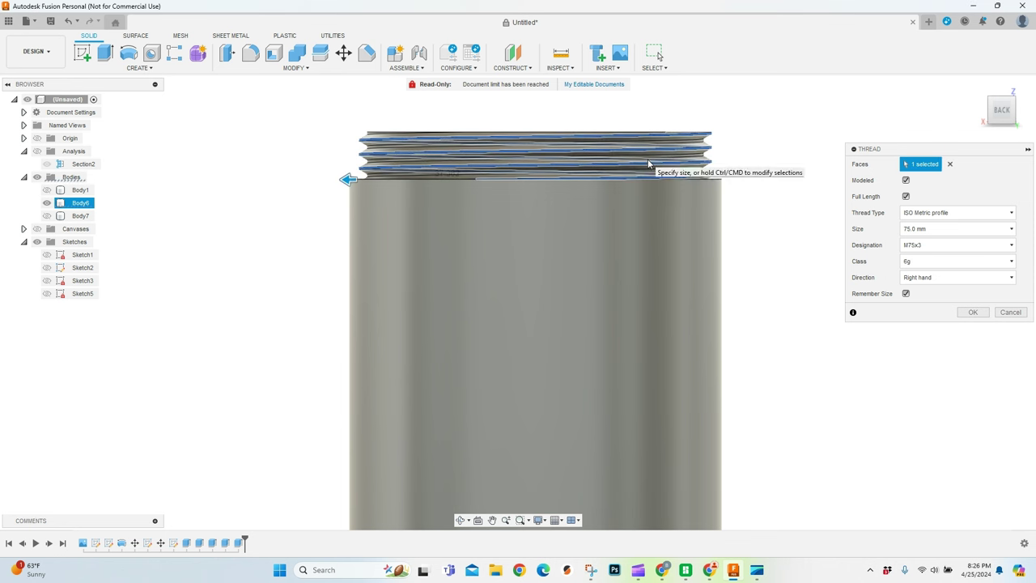
- Try a 76.0 mm thread size and orbit to inspect the neck
left_click(1002, 109)
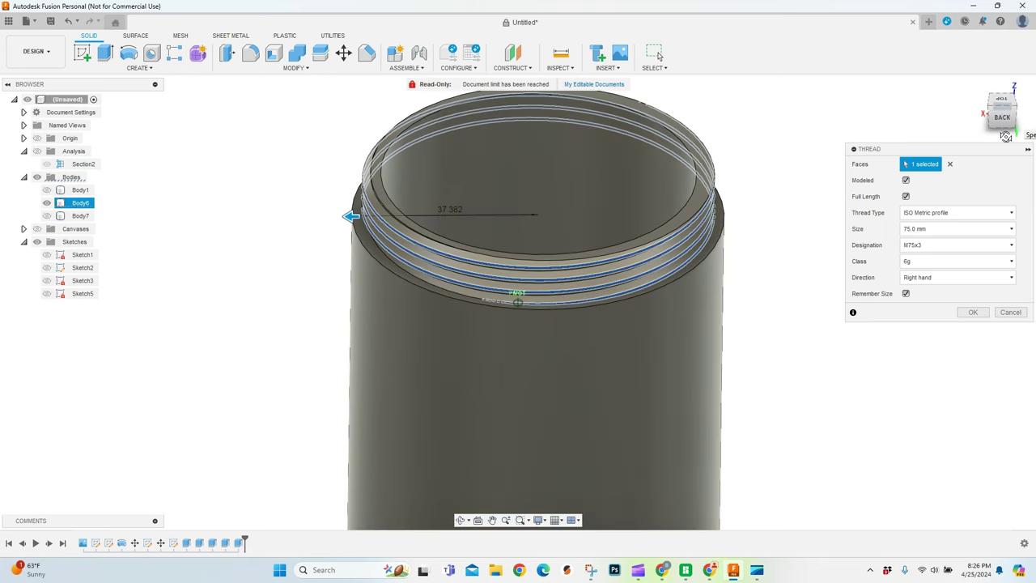
left_click(939, 230)
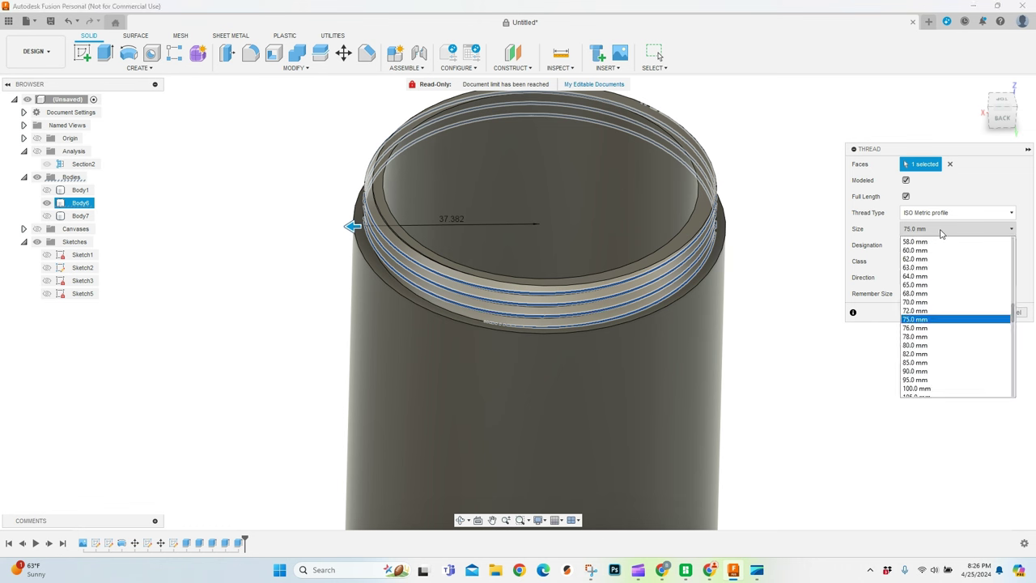
left_click(917, 328)
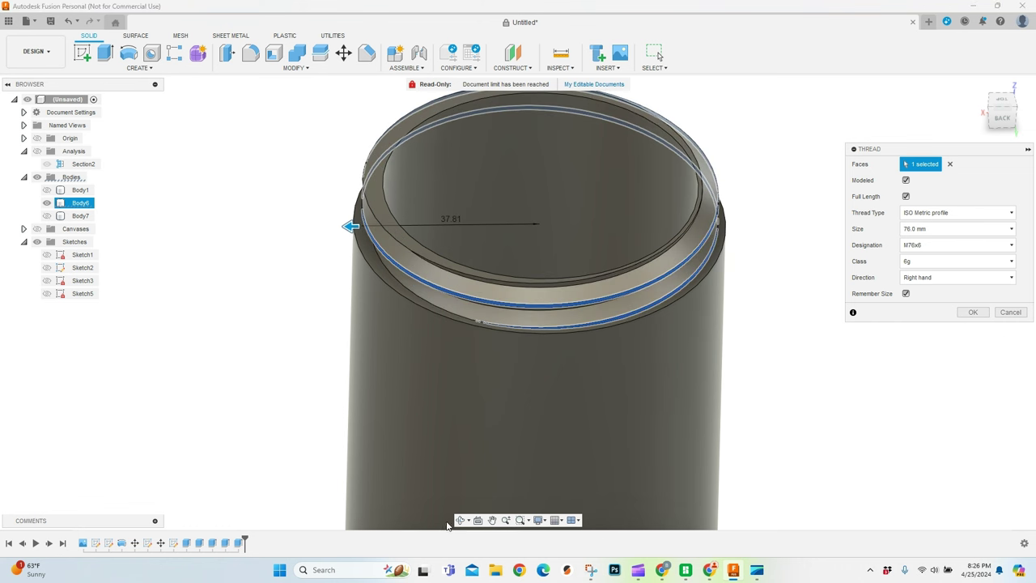
left_click(459, 519)
left_click_drag(481, 488, 543, 351)
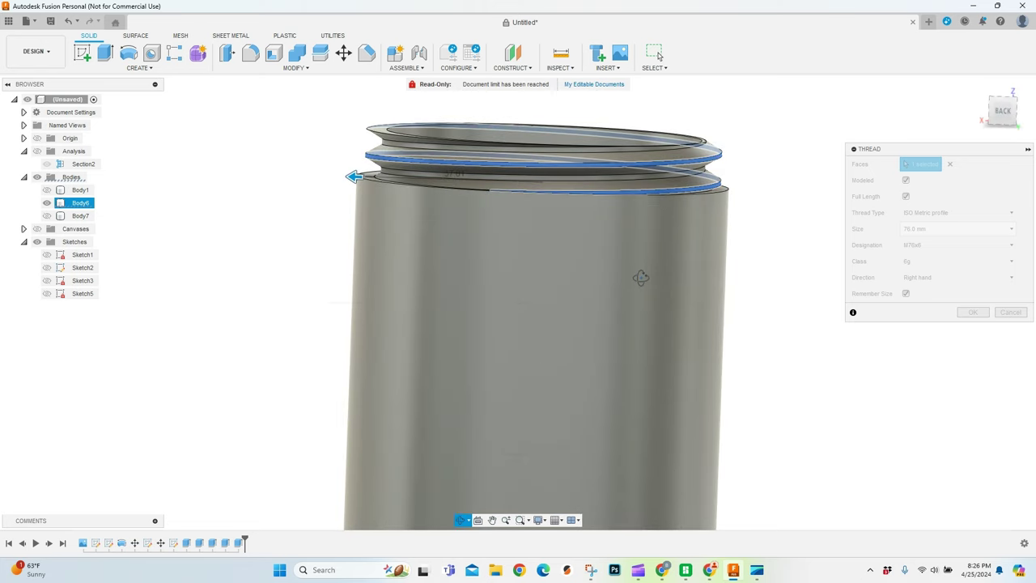
left_click_drag(603, 261, 602, 271)
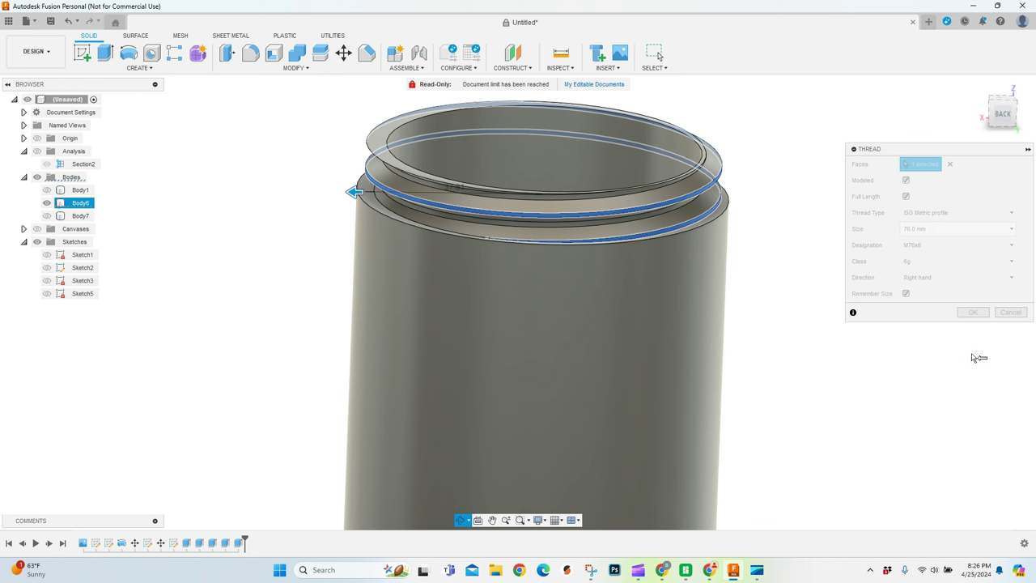
- Set the thread to 75.0 mm, M75x3, modeled, and create it
left_click(956, 229)
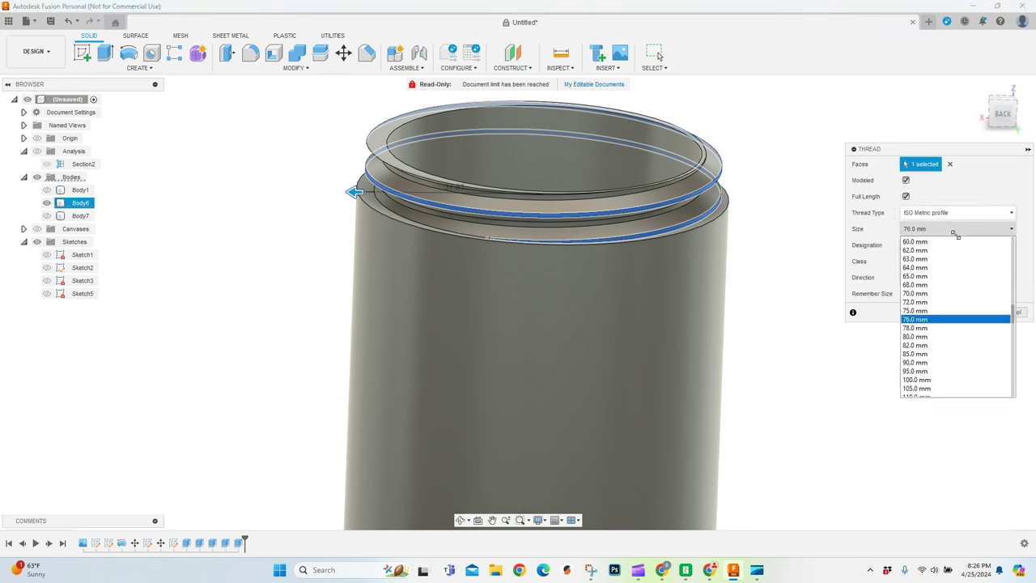
left_click(923, 312)
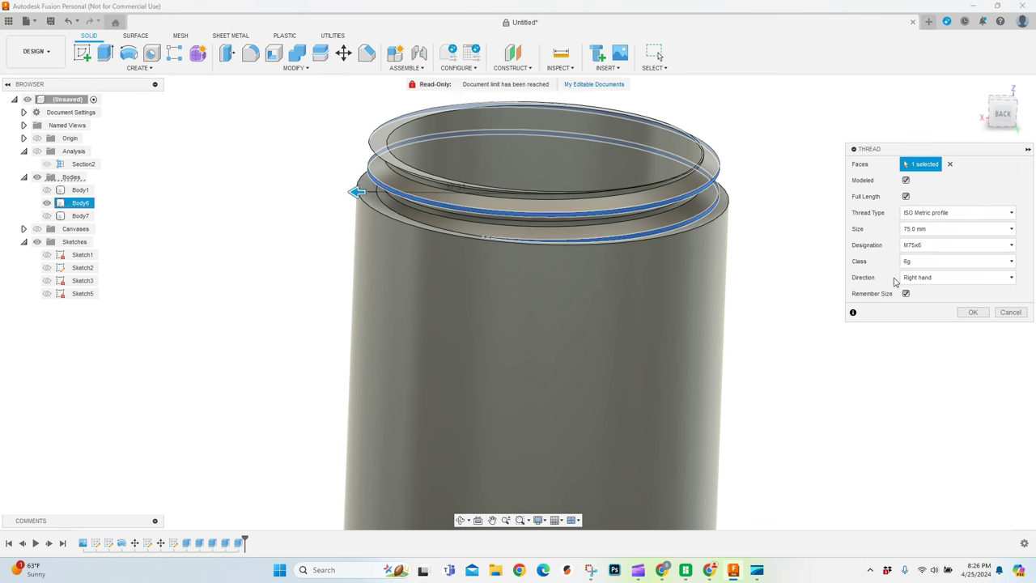
left_click(944, 247)
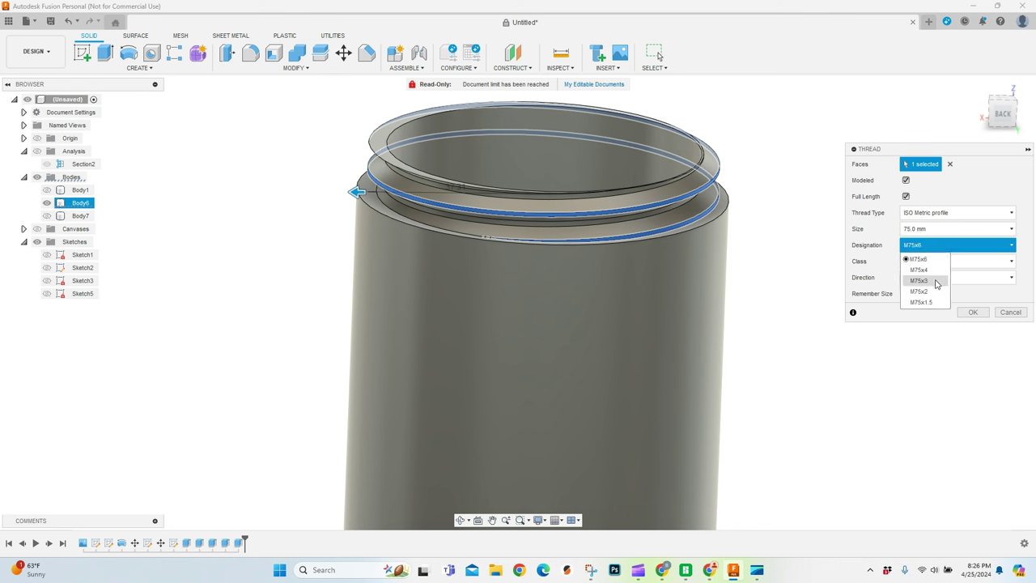
left_click(937, 279)
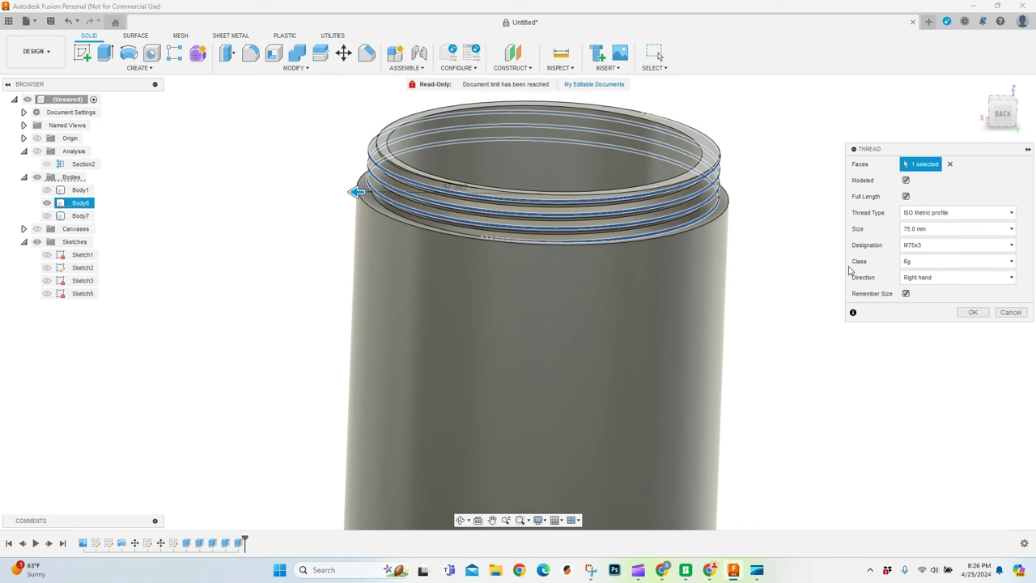
left_click(906, 180)
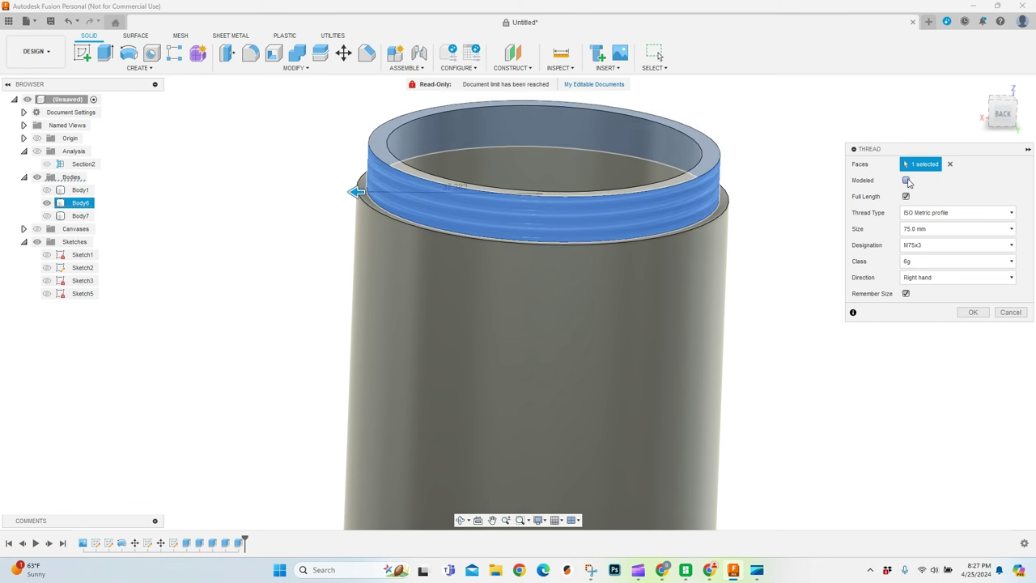
left_click(906, 180)
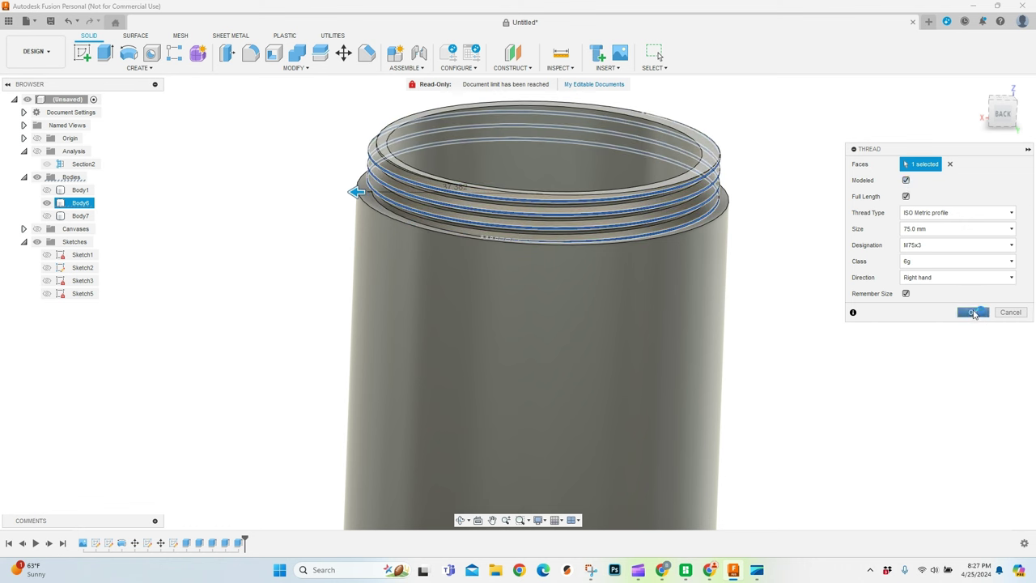
left_click(972, 313)
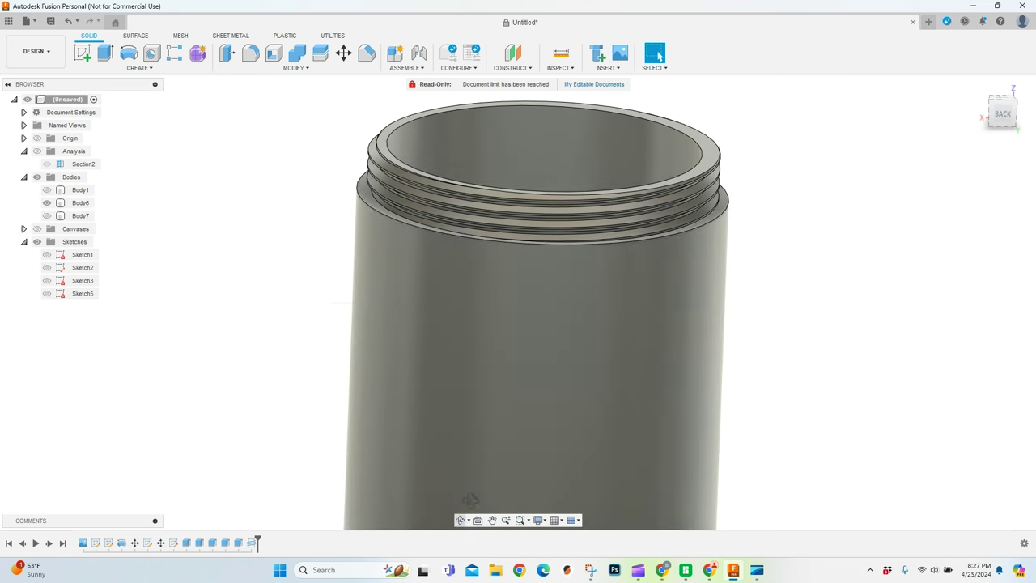
- Hide the threaded cup Body6 and tilt the view to look down into the lid ring Body7
left_click(461, 519)
mouse_move(567, 319)
left_mouse_down()
mouse_move(571, 301)
mouse_move(585, 305)
mouse_move(572, 316)
left_mouse_up()
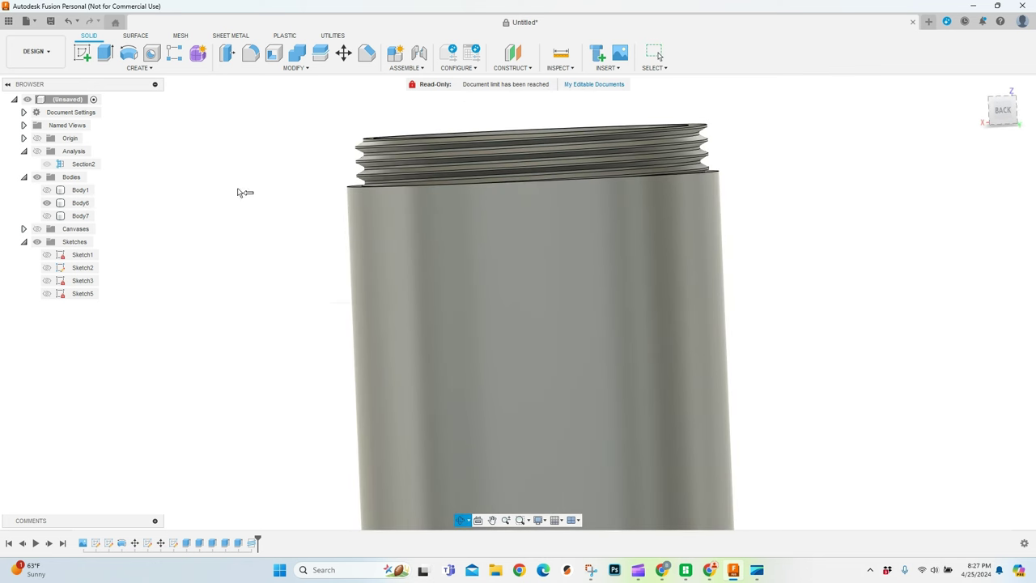
key("Escape")
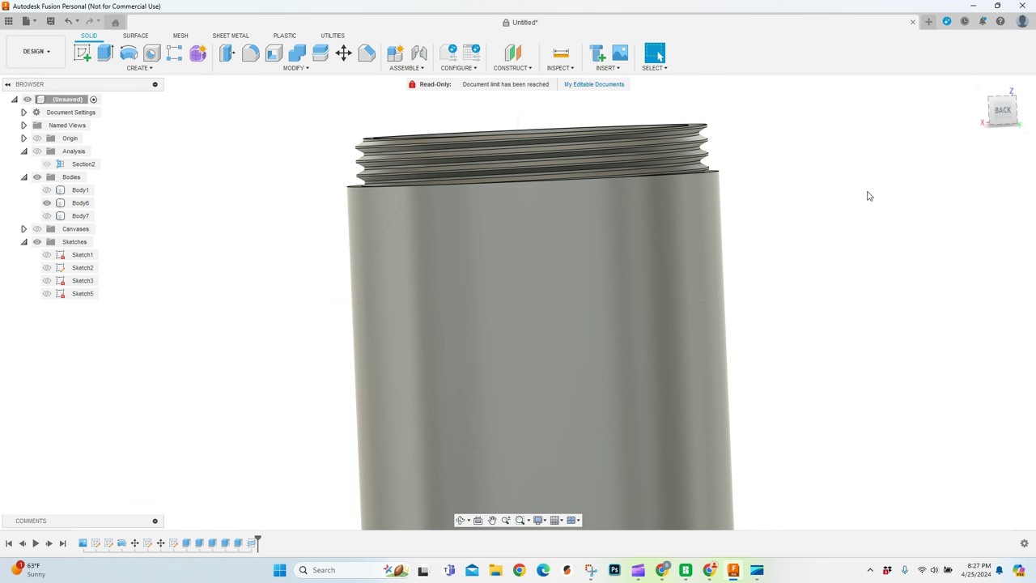
left_click(47, 203)
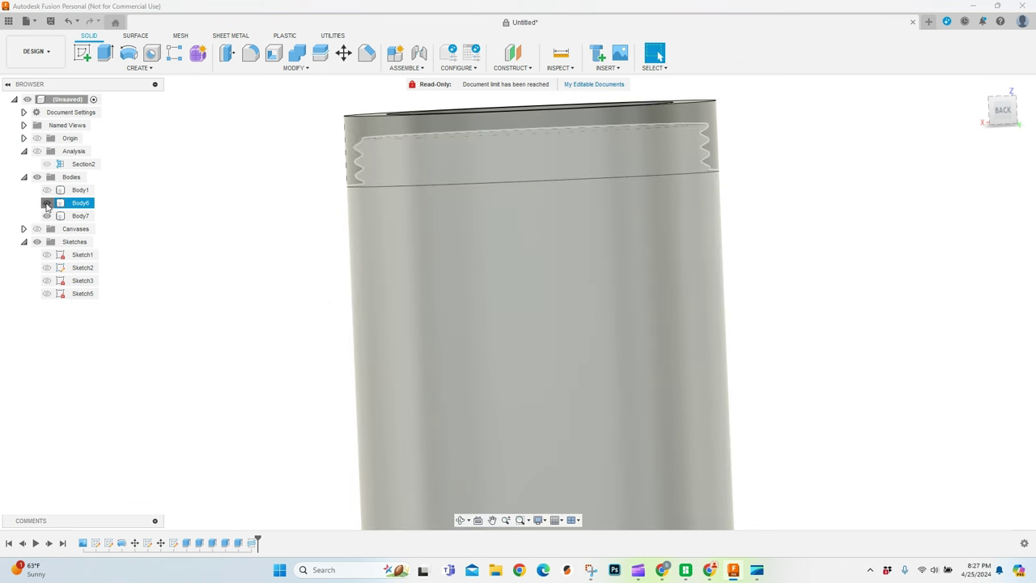
left_click(46, 203)
left_click_drag(460, 519, 523, 297)
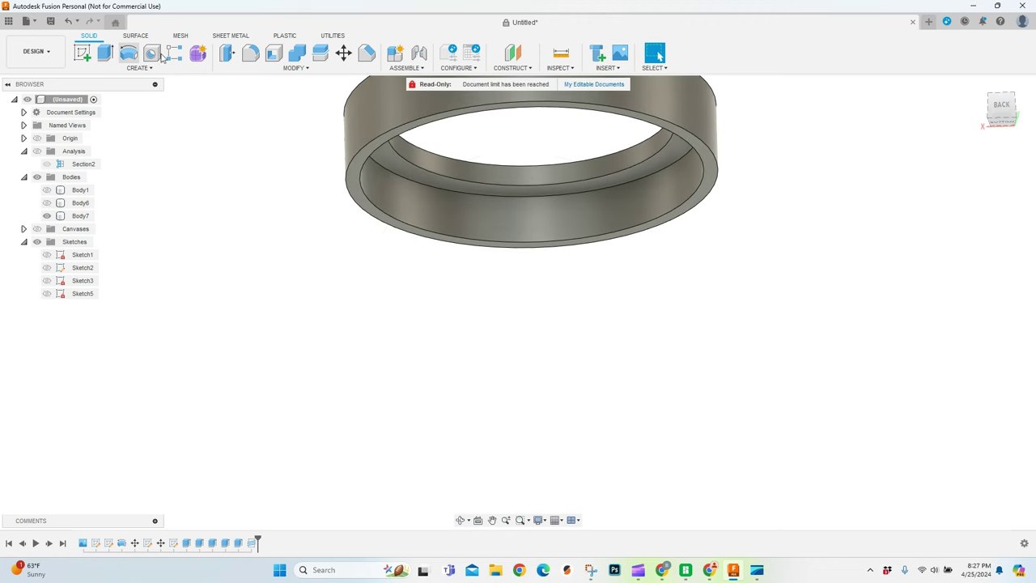
- Cut a modeled M75x3 class 6H right-hand internal thread into the ring's inner face
left_click(137, 68)
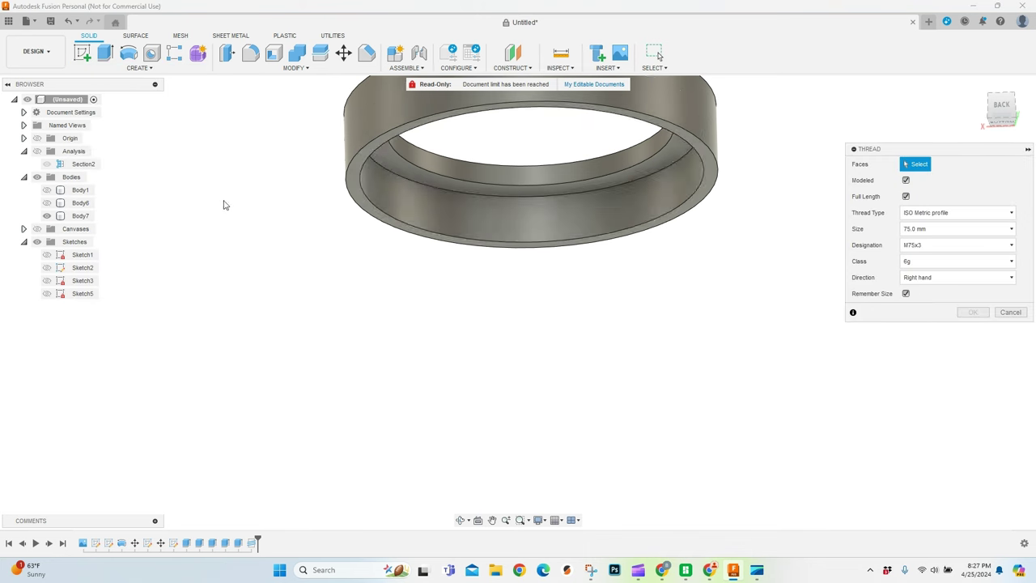
left_click(471, 209)
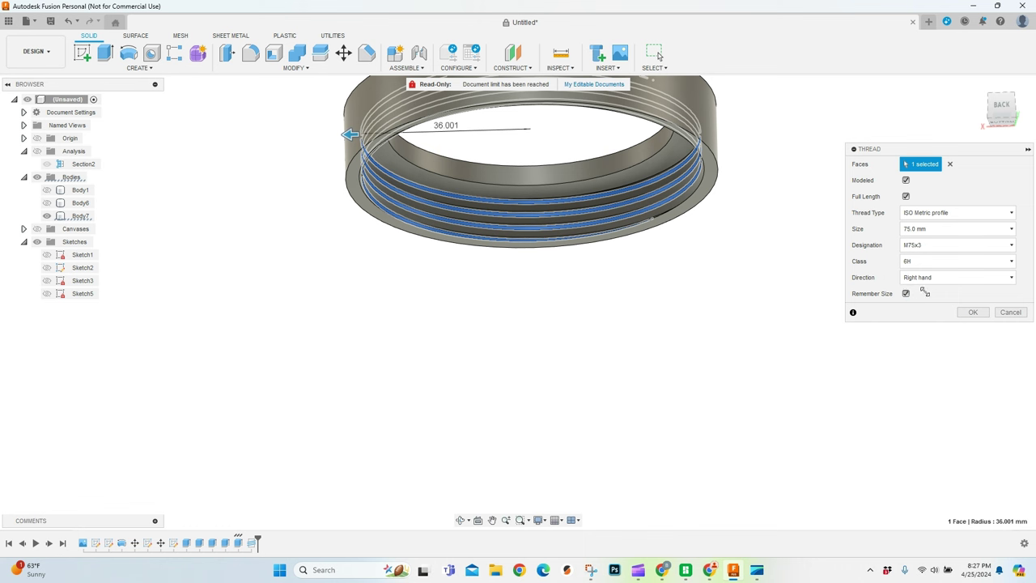
left_click(969, 314)
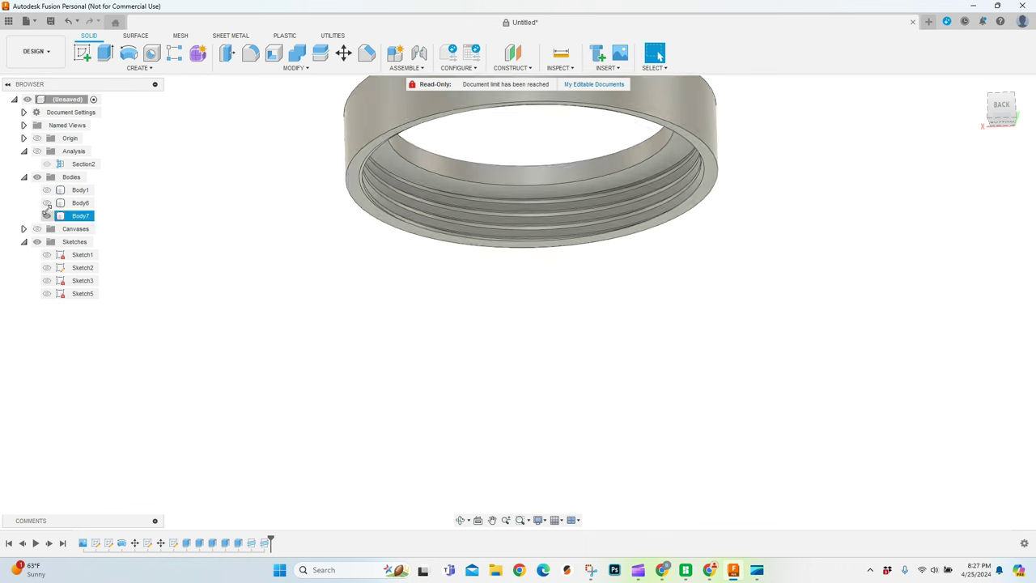
- Show Body6 with Body7 in the back-view Section2 cut and zoom in on the threads
left_click(46, 202)
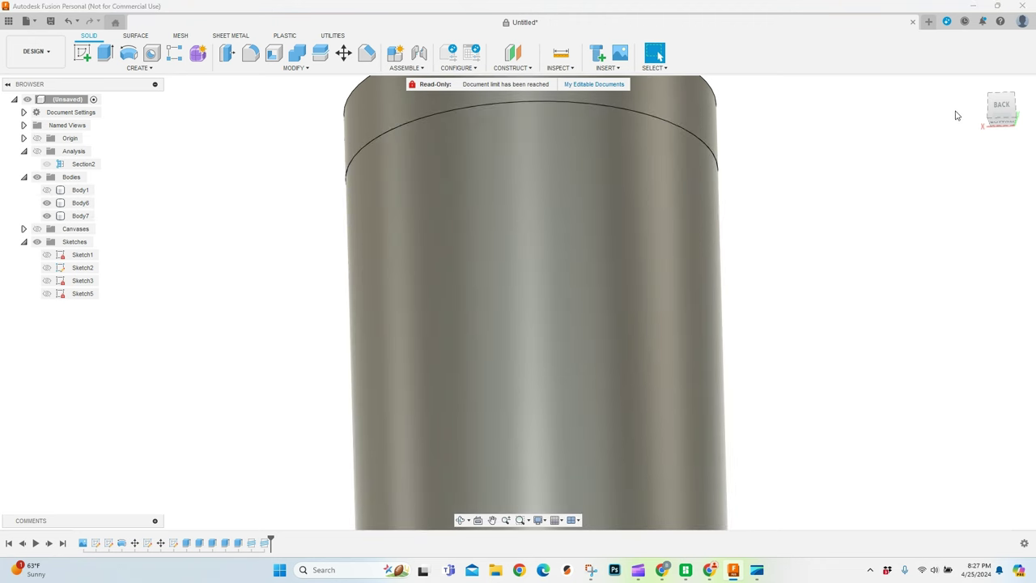
left_click(1001, 107)
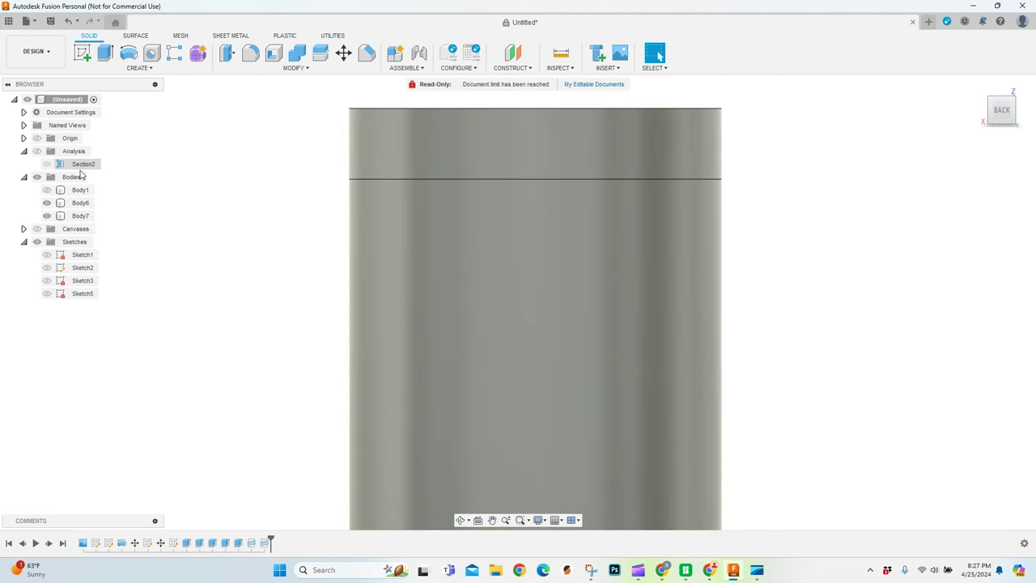
left_click(37, 151)
left_click(710, 152)
scroll(710, 152, "up", 8)
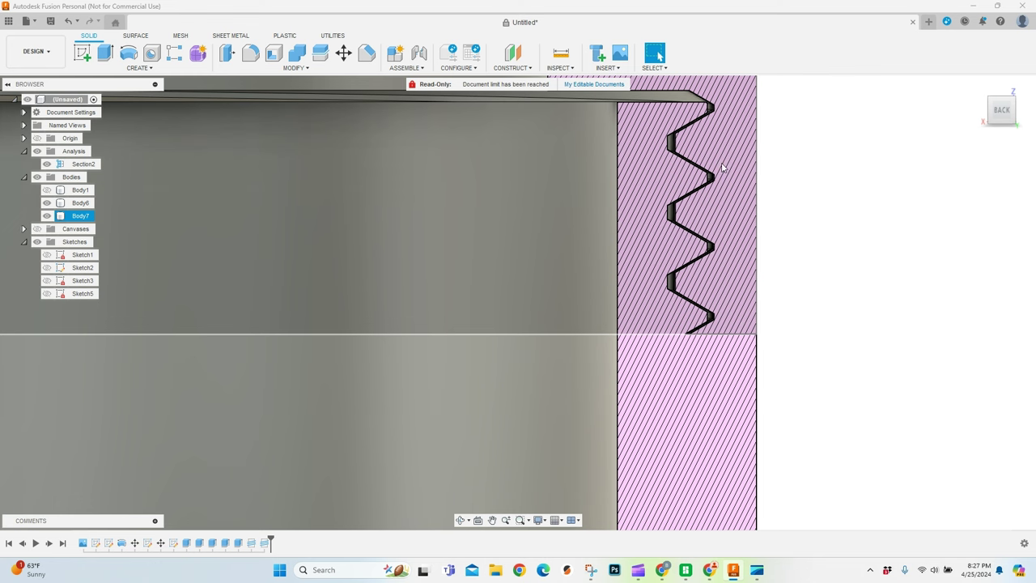
scroll(723, 168, "down", 5)
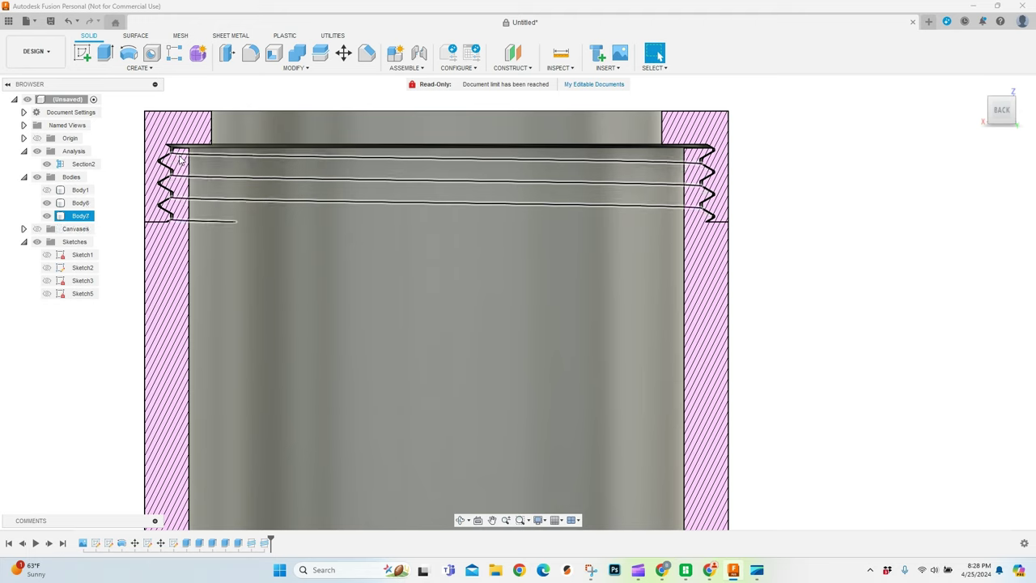
scroll(181, 159, "up", 4)
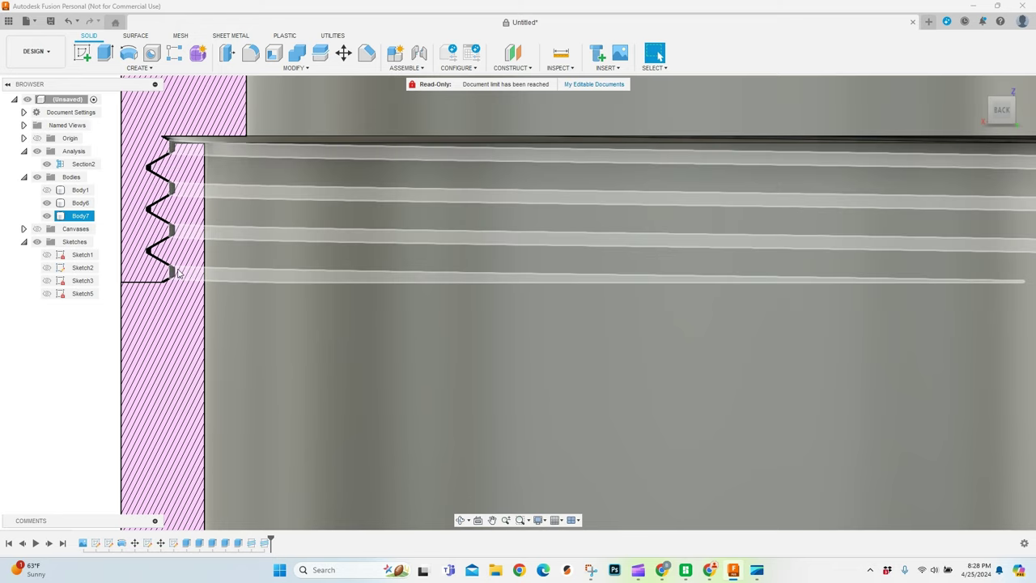
scroll(182, 267, "down", 2)
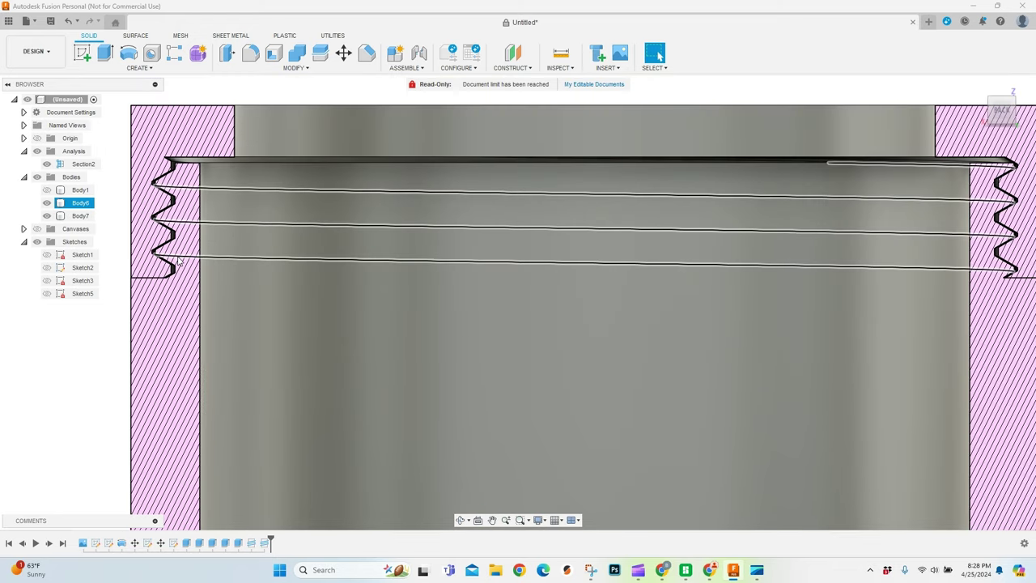
scroll(183, 263, "down", 2)
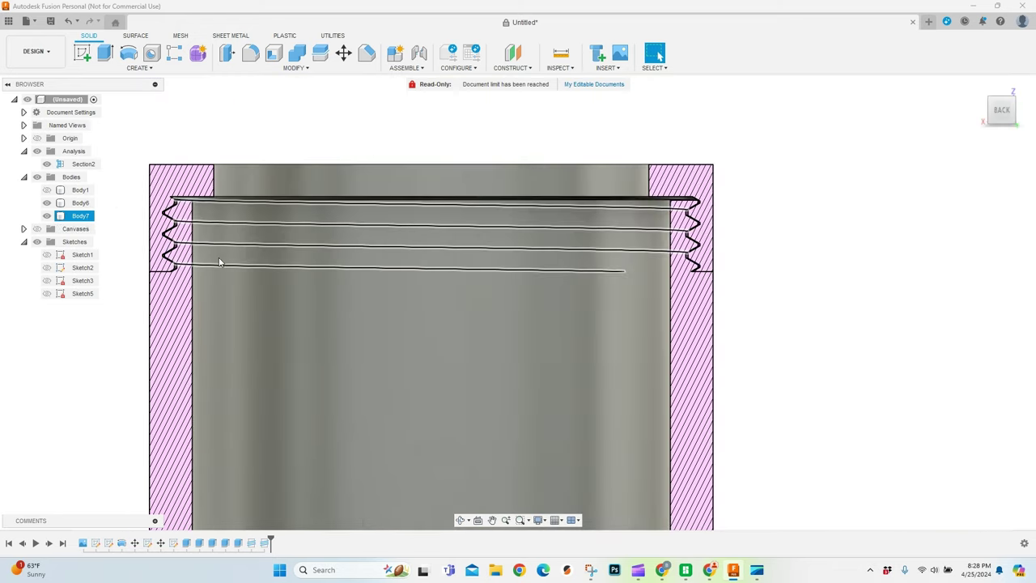
- Hide the cup Body6 and zoom the sectioned lid ring to a slightly raised angle
left_click(80, 215)
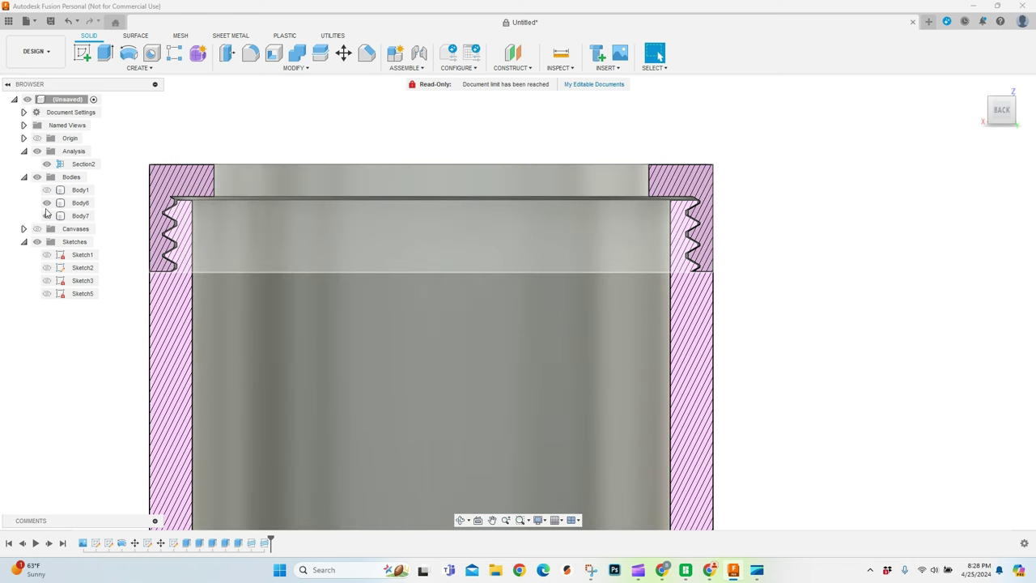
left_click(46, 204)
left_click(47, 203)
left_click(194, 224)
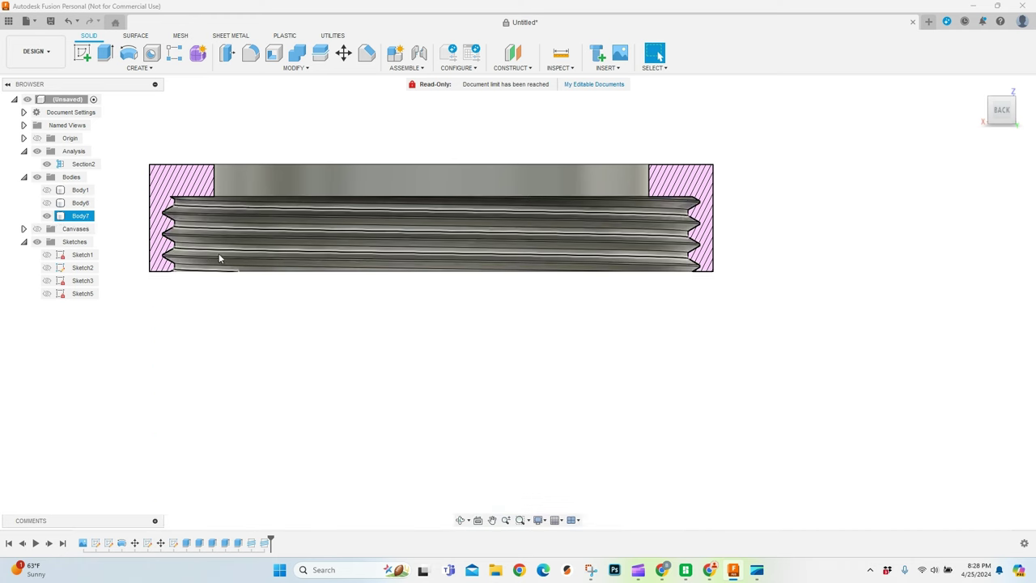
scroll(206, 254, "up", 2)
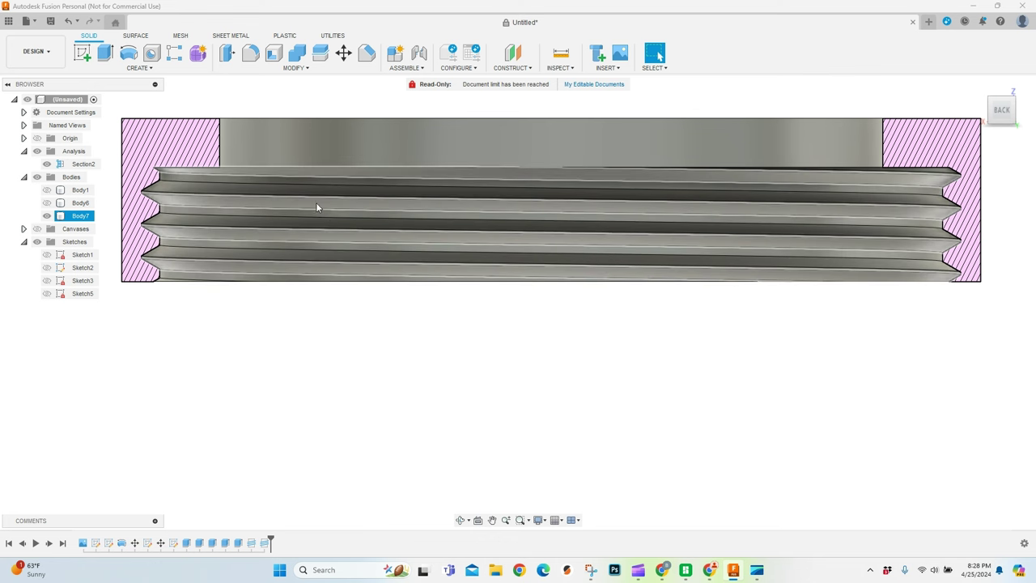
key("Escape")
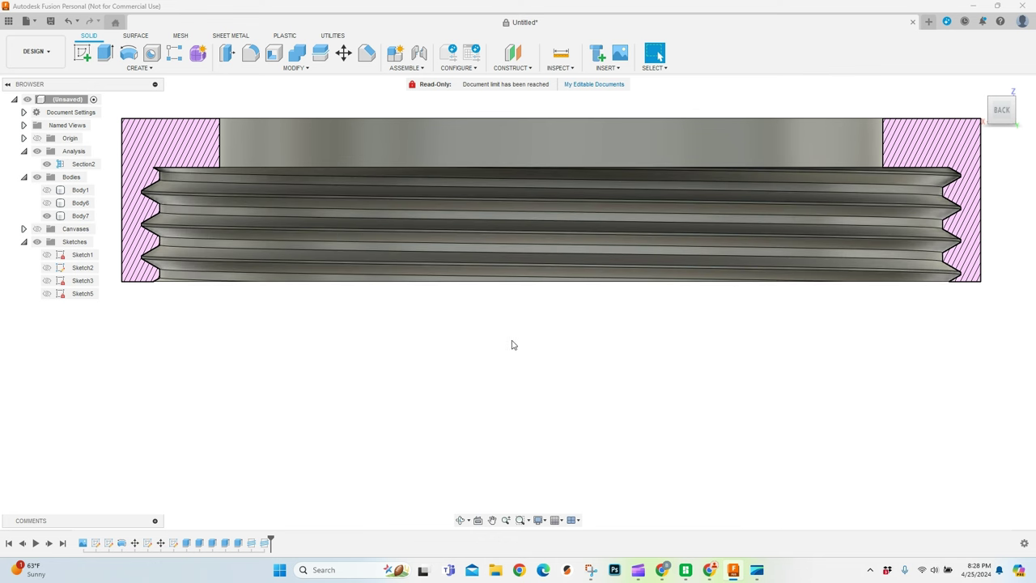
left_click(500, 233)
key("Escape")
left_click_drag(1000, 109, 1004, 102)
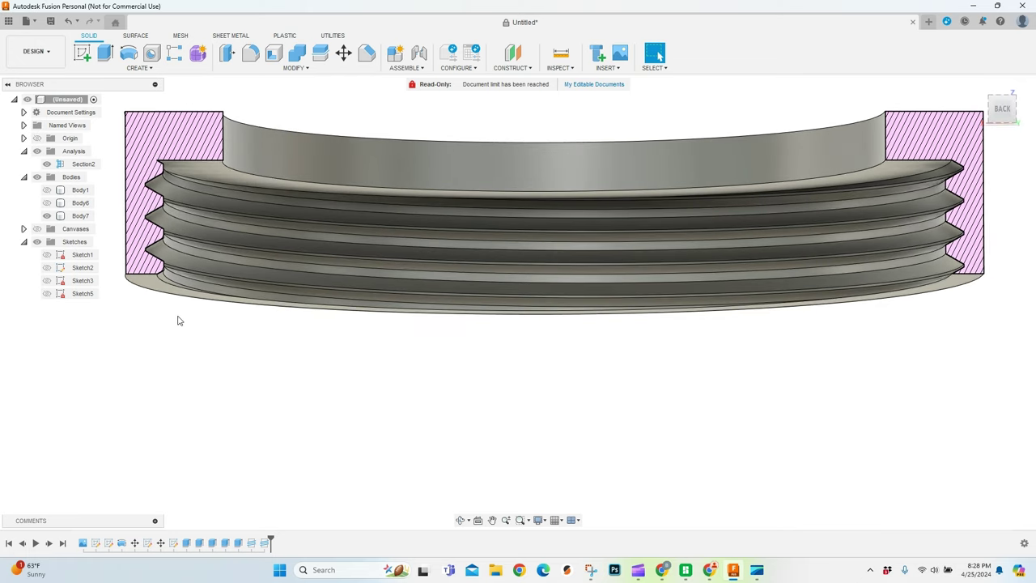
scroll(179, 320, "up", 2)
scroll(179, 320, "up", 1)
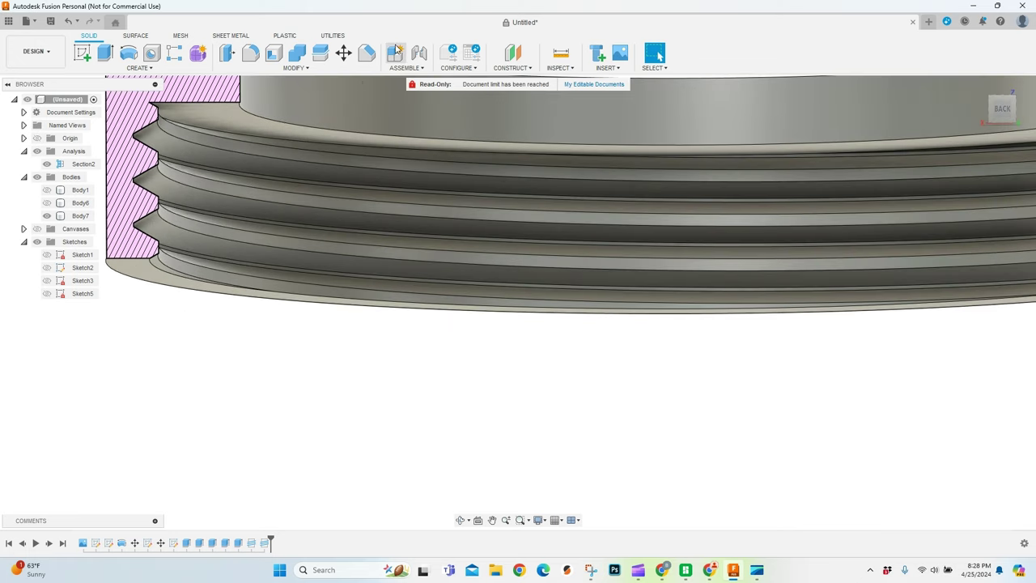
- Select the ring's internal thread faces and tilt the view to check them
left_click(180, 294)
scroll(180, 264, "up", 2)
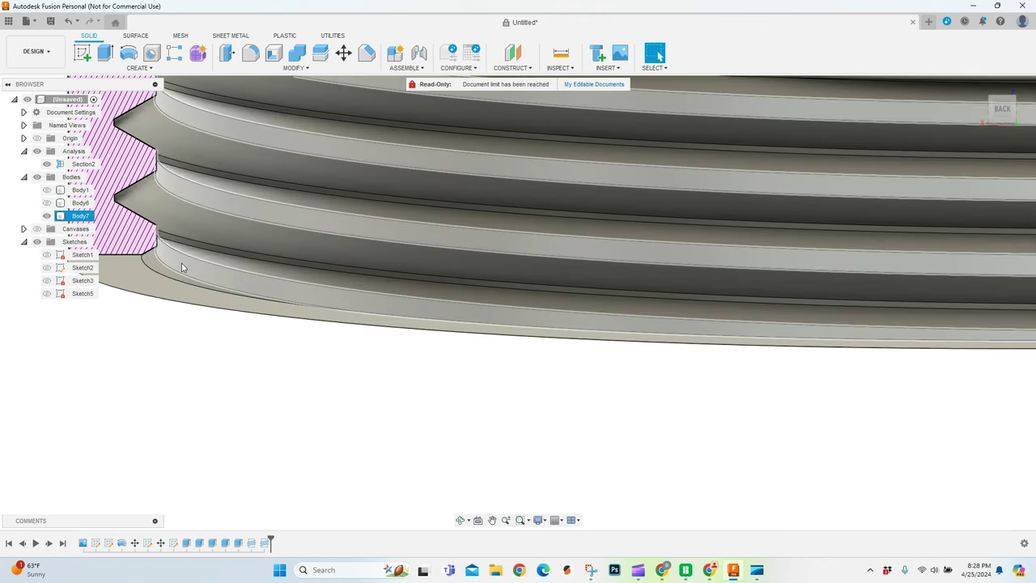
left_click(182, 267)
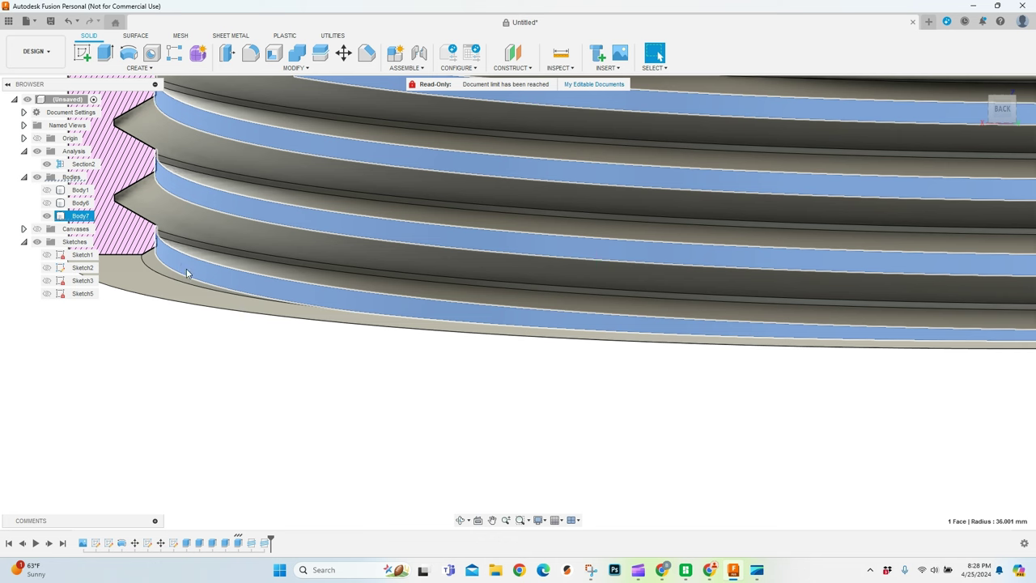
left_click(255, 261, "shift")
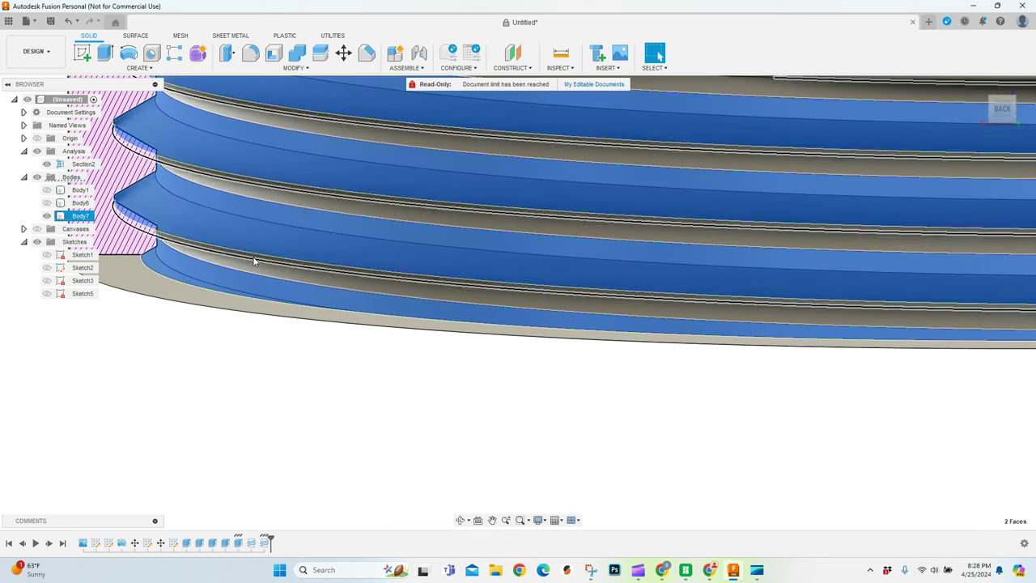
left_click(232, 260, "shift")
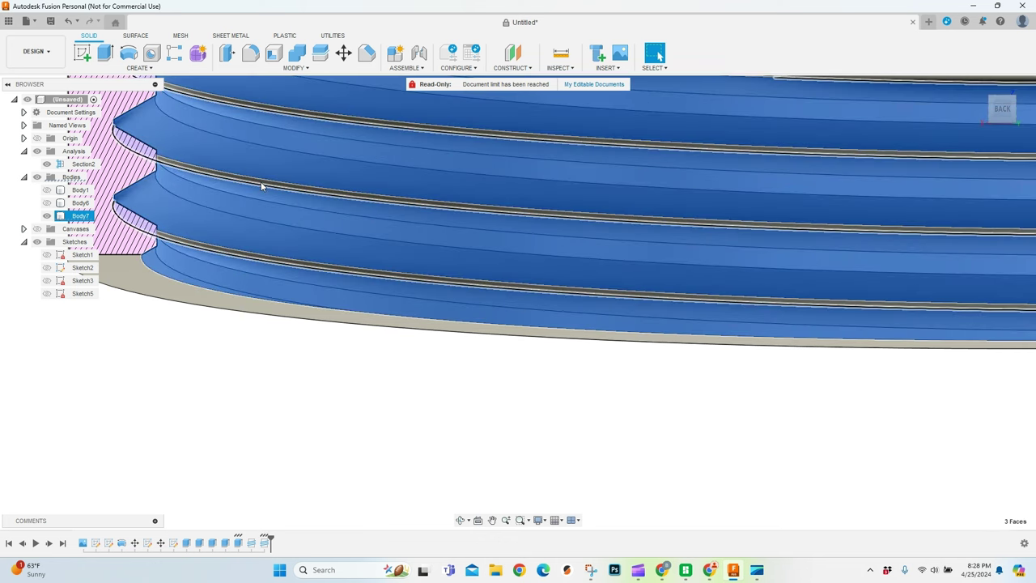
scroll(268, 184, "up", 5)
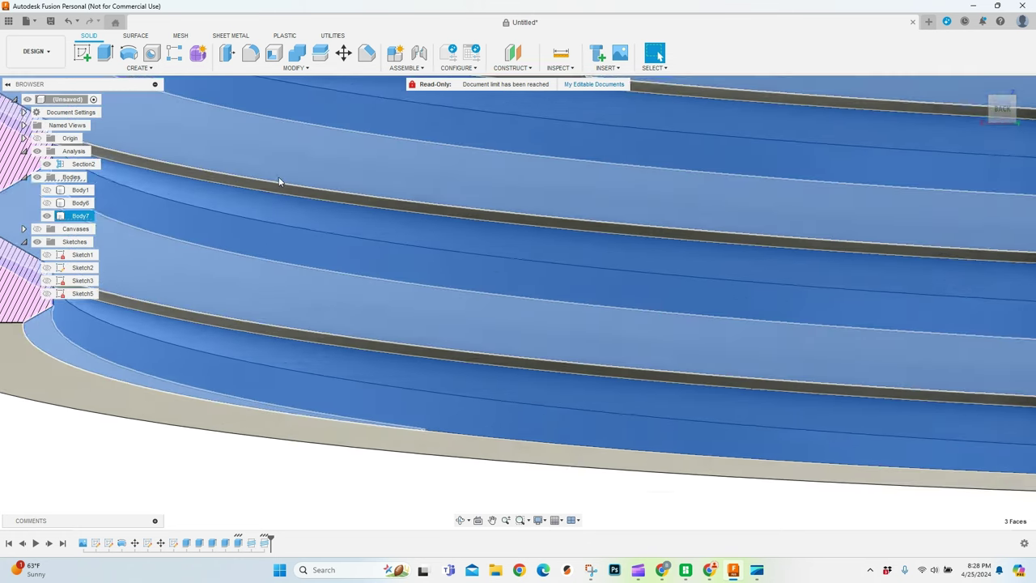
scroll(415, 316, "down", 5)
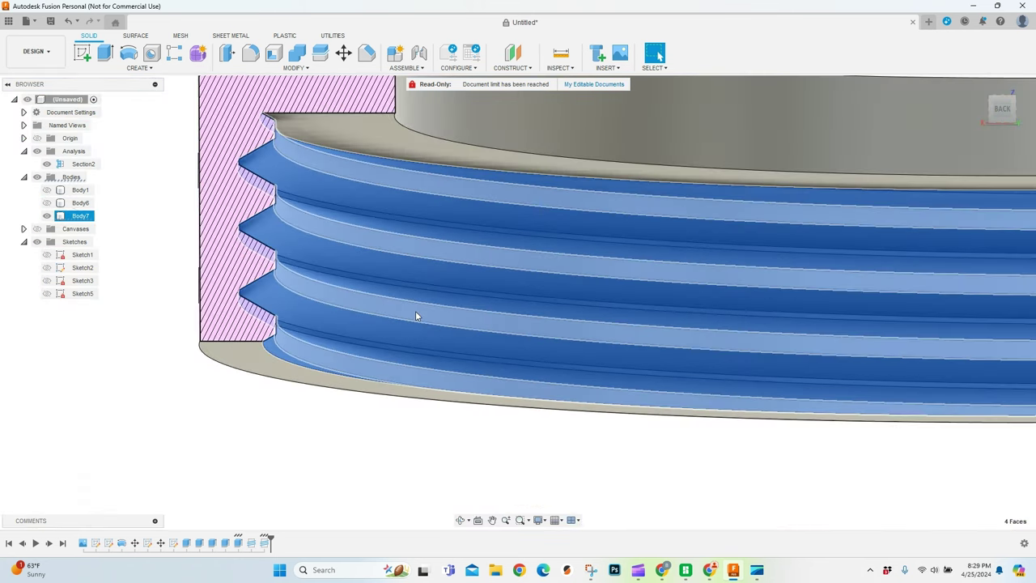
scroll(416, 315, "down", 2)
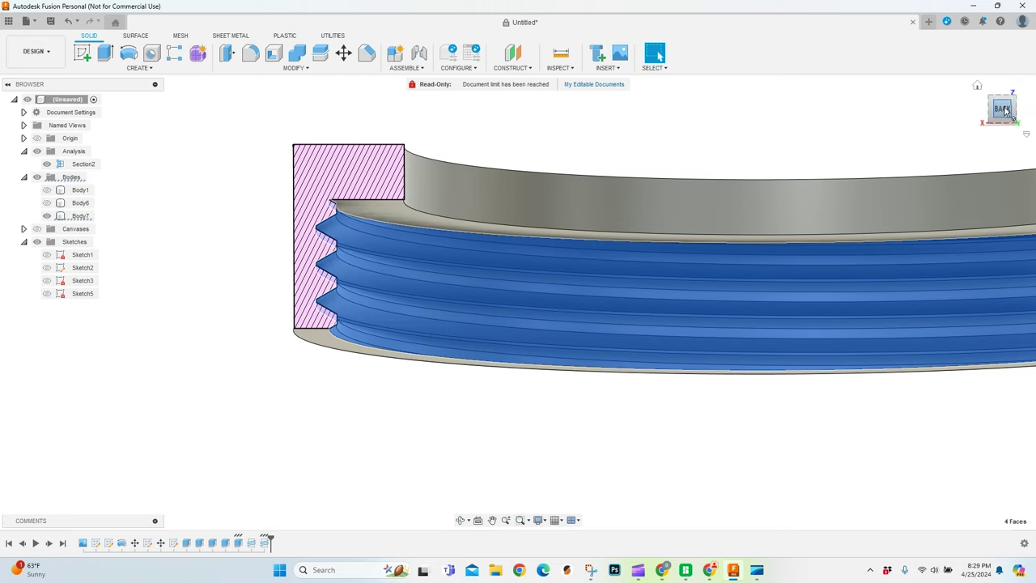
mouse_move(1004, 109)
left_mouse_down()
mouse_move(1010, 98)
mouse_move(1007, 110)
mouse_move(712, 186)
mouse_move(409, 248)
left_mouse_up()
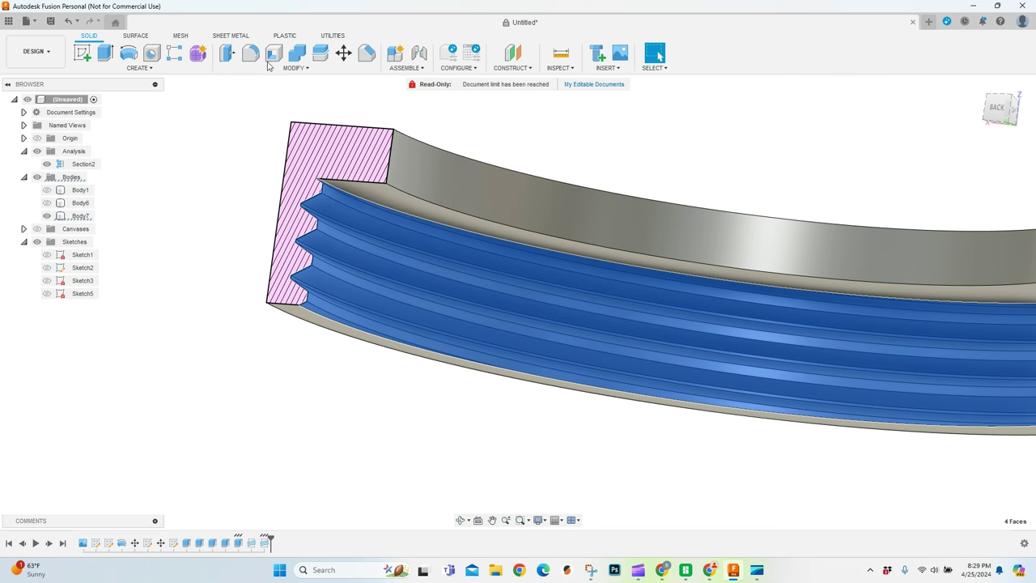
- Offset the four selected thread faces by -0.3 mm with Press Pull
left_click(228, 55)
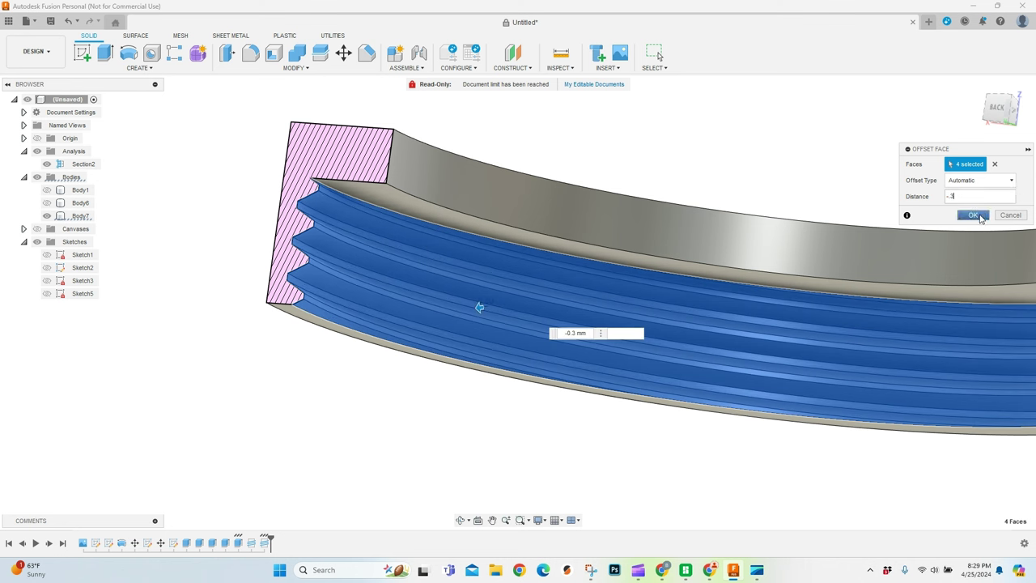
left_click(973, 214)
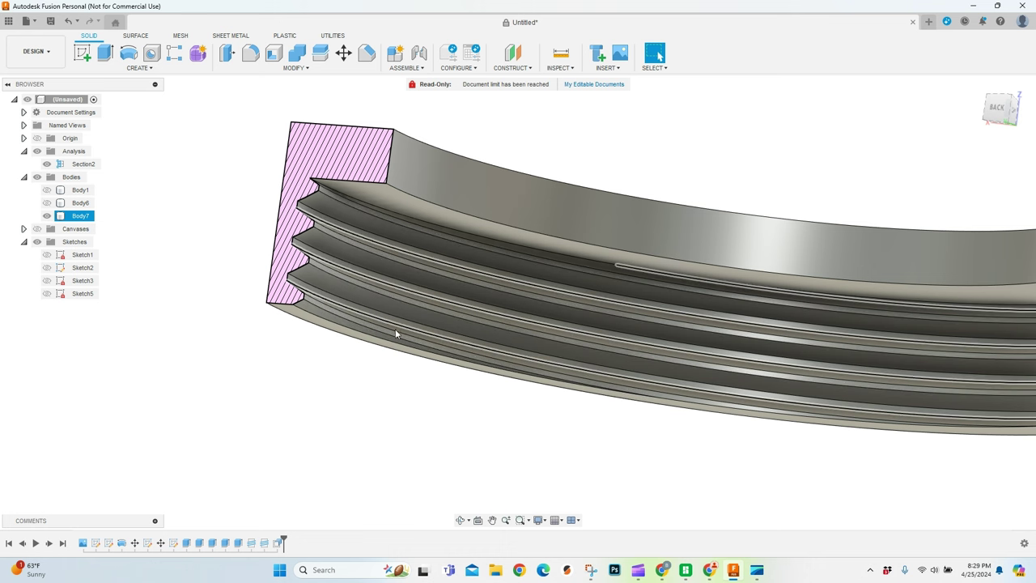
- Clear the selection on the offset lid ring Body7 while zooming to inspect it
left_click(421, 404)
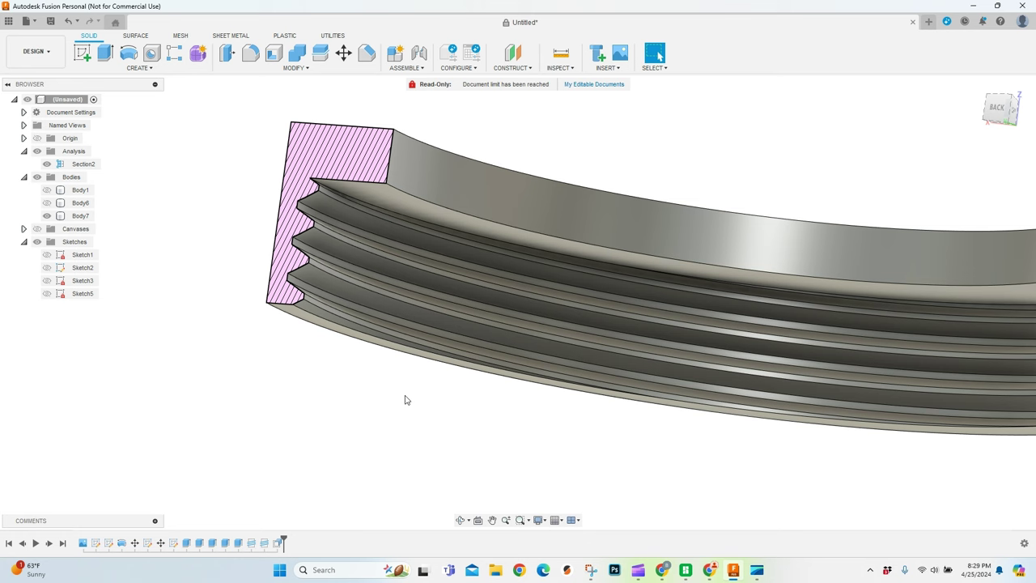
left_click(304, 231)
scroll(347, 252, "up", 5)
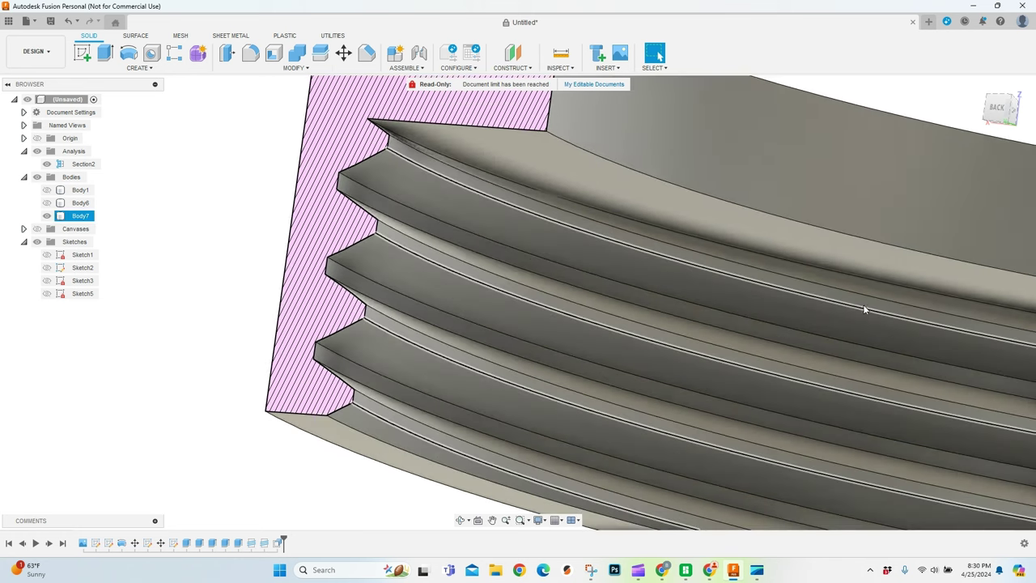
scroll(541, 285, "up", 2)
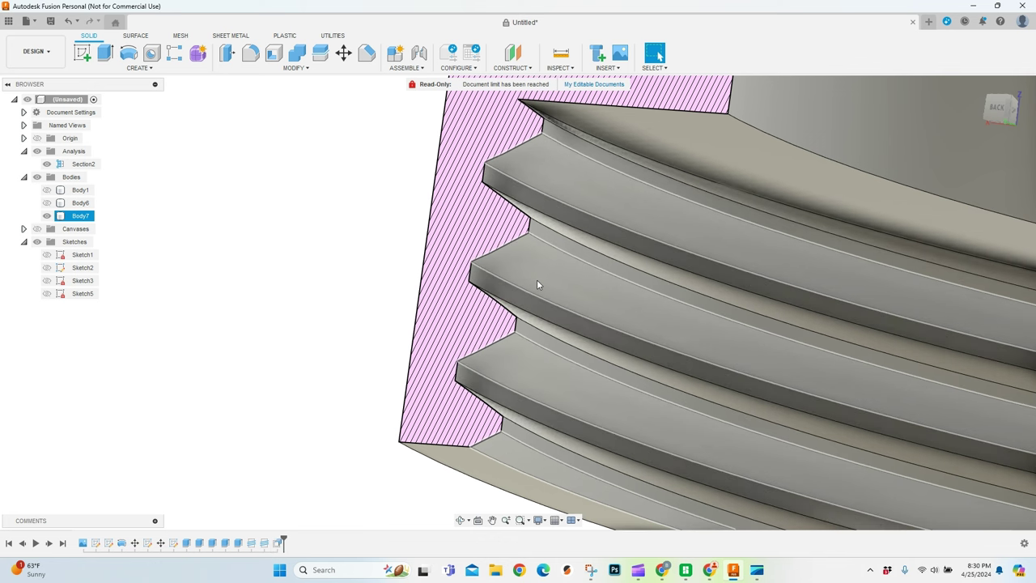
scroll(570, 286, "down", 5)
scroll(575, 304, "down", 3)
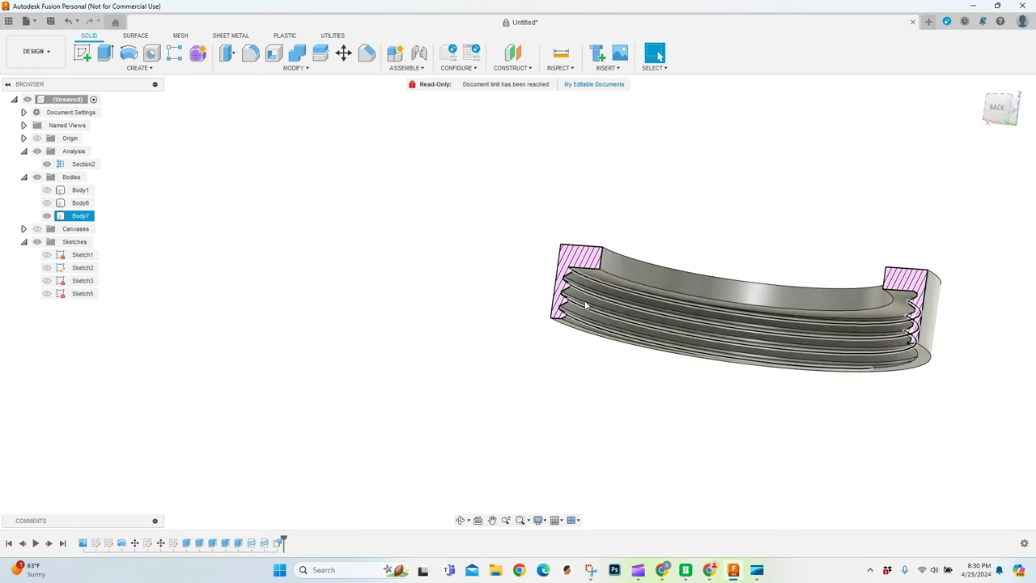
left_click(371, 218)
- Show Body6 again and view the cup and ring section from the back, tilted slightly
left_click(46, 203)
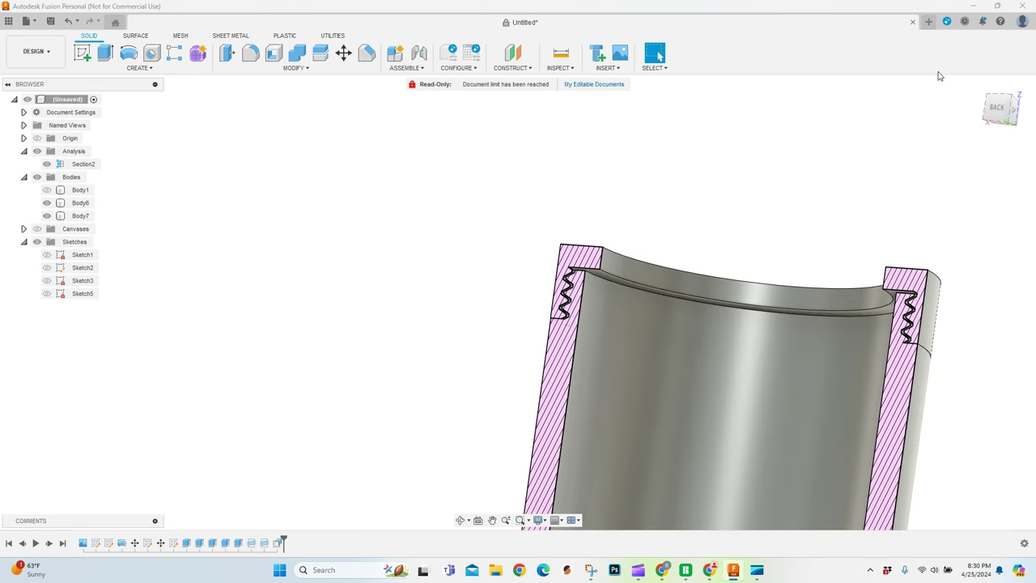
left_click(997, 107)
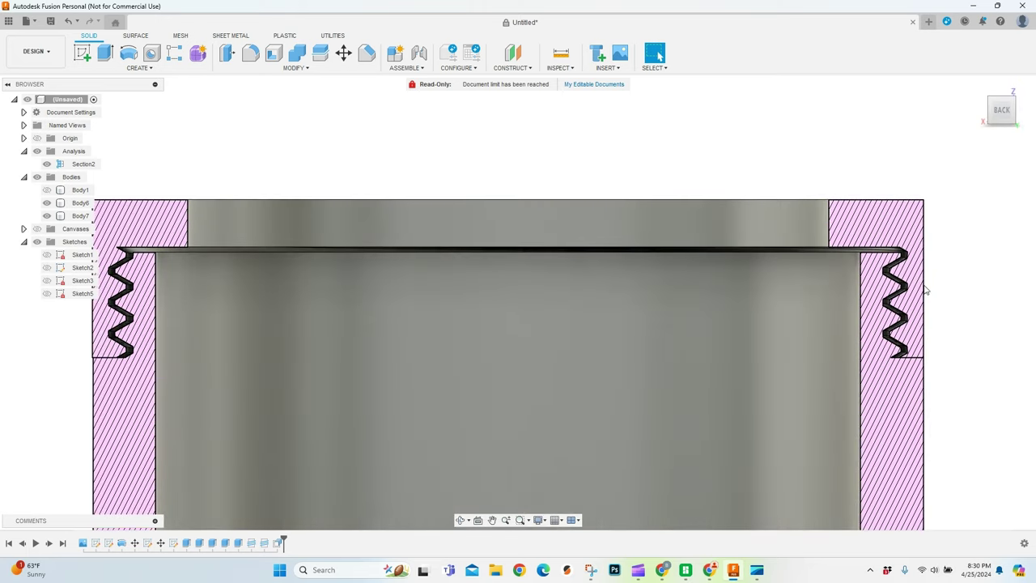
scroll(927, 290, "up", 3)
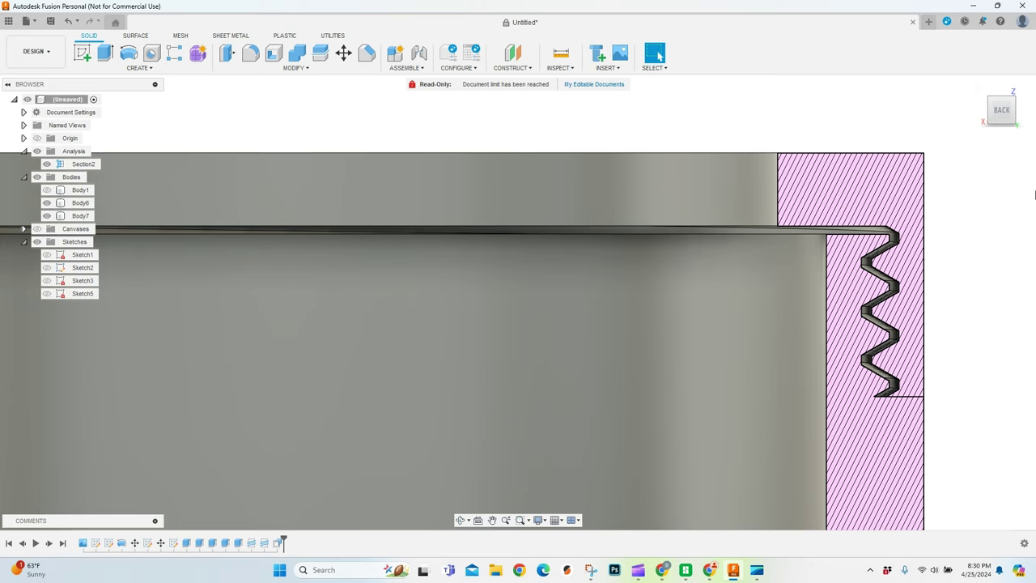
scroll(991, 251, "down", 2)
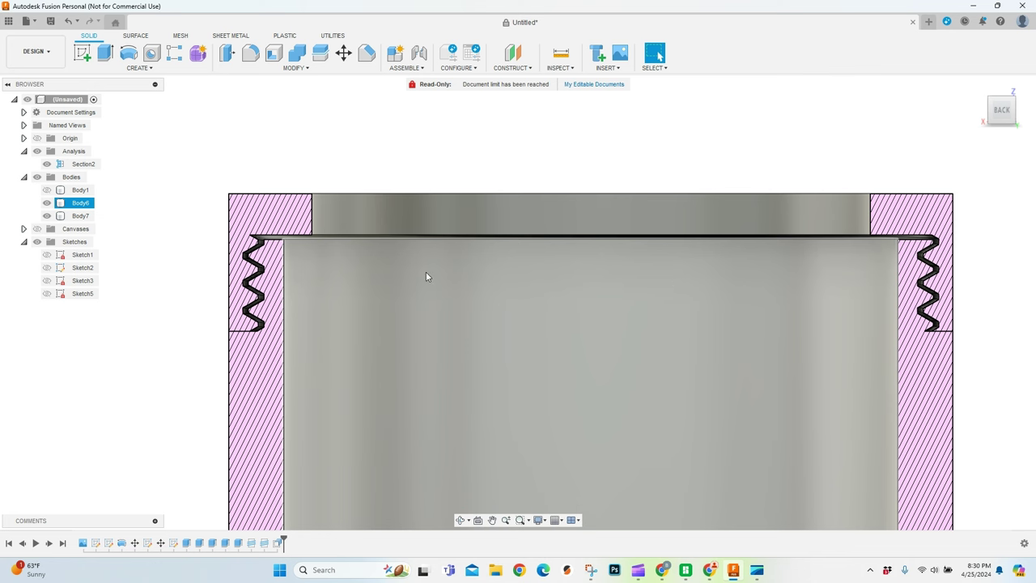
scroll(597, 311, "down", 3)
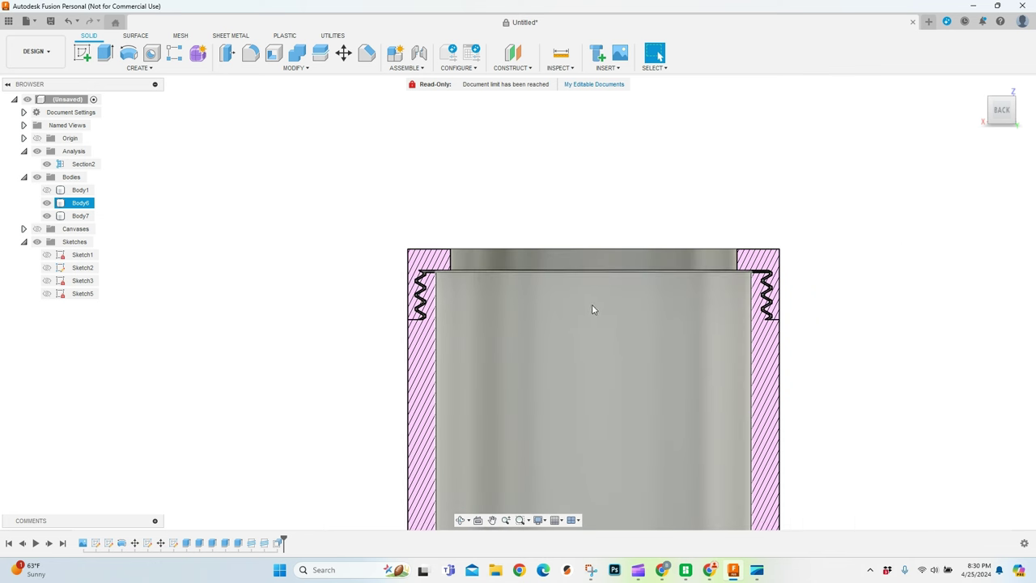
scroll(648, 319, "up", 2)
scroll(712, 243, "down", 2)
scroll(688, 182, "down", 2)
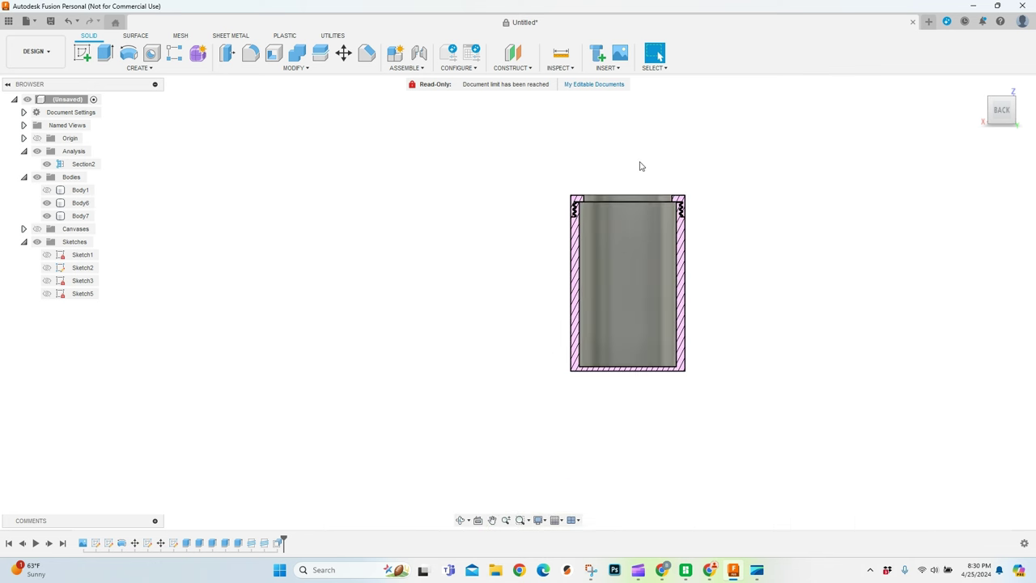
scroll(685, 408, "up", 2)
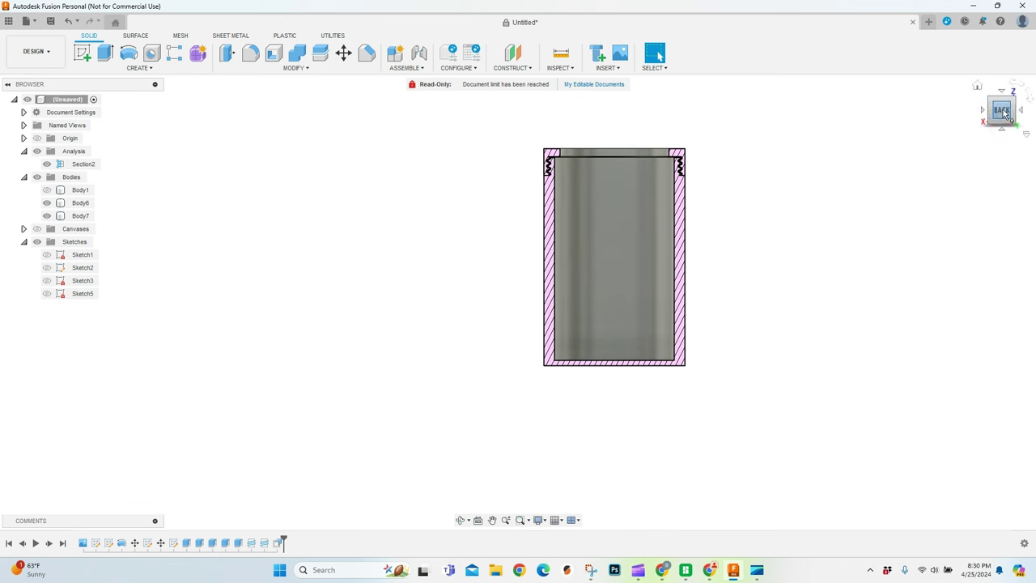
left_click_drag(1004, 114, 994, 113)
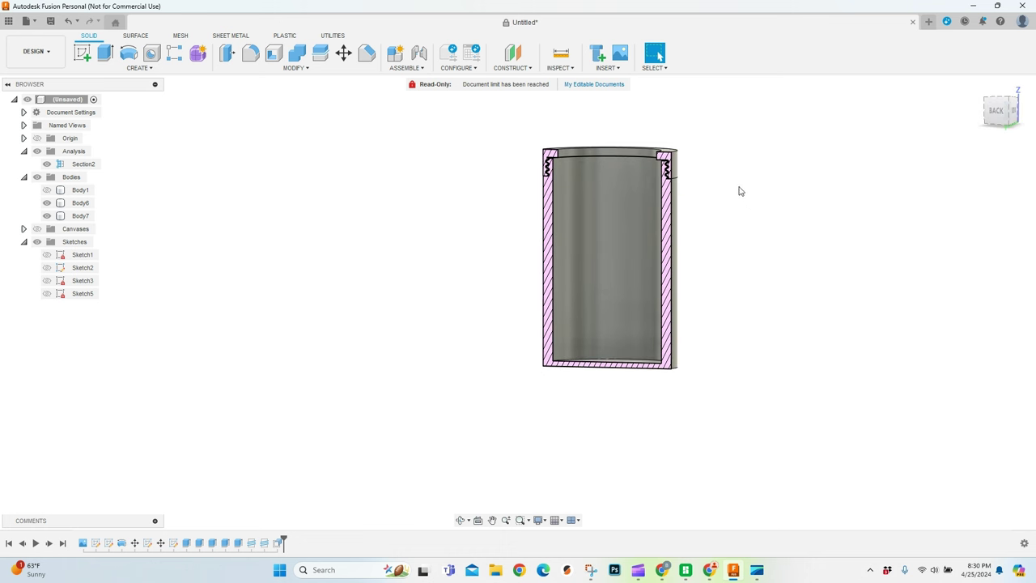
scroll(689, 136, "up", 3)
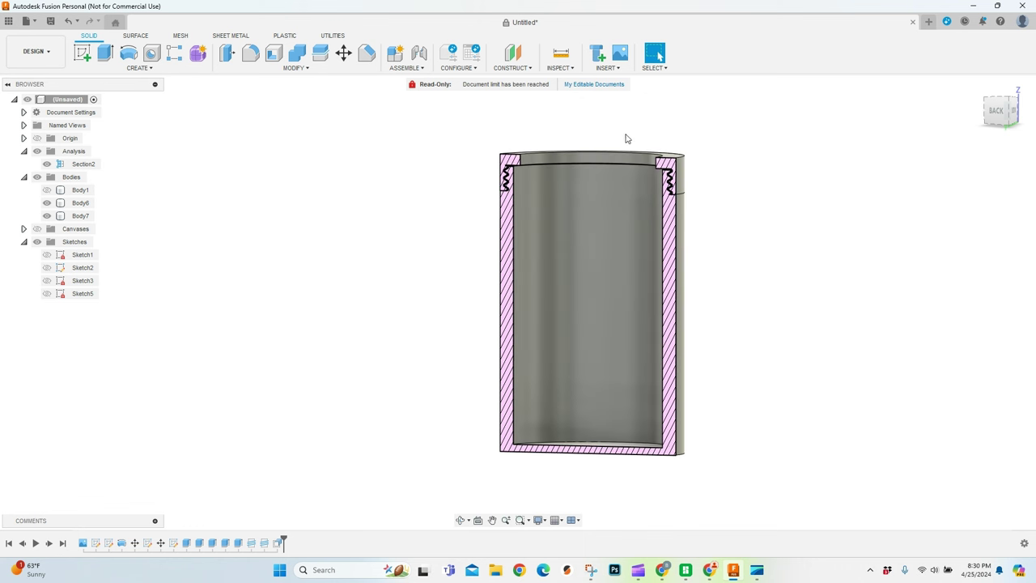
- Chamfer the tube's top outer edge and bottom outer edge by 3 mm
left_click(369, 55)
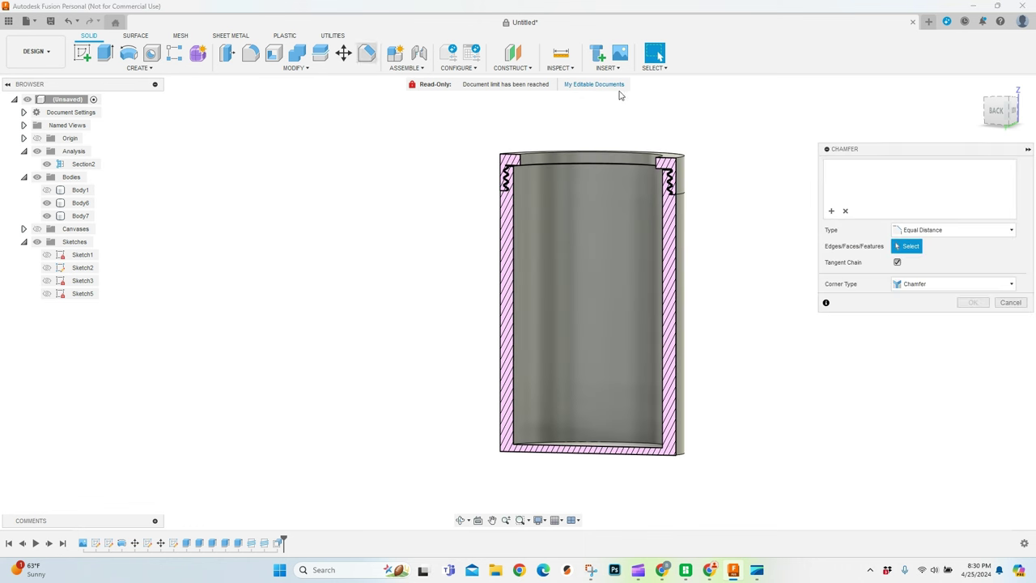
scroll(736, 155, "up", 2)
left_click(717, 201)
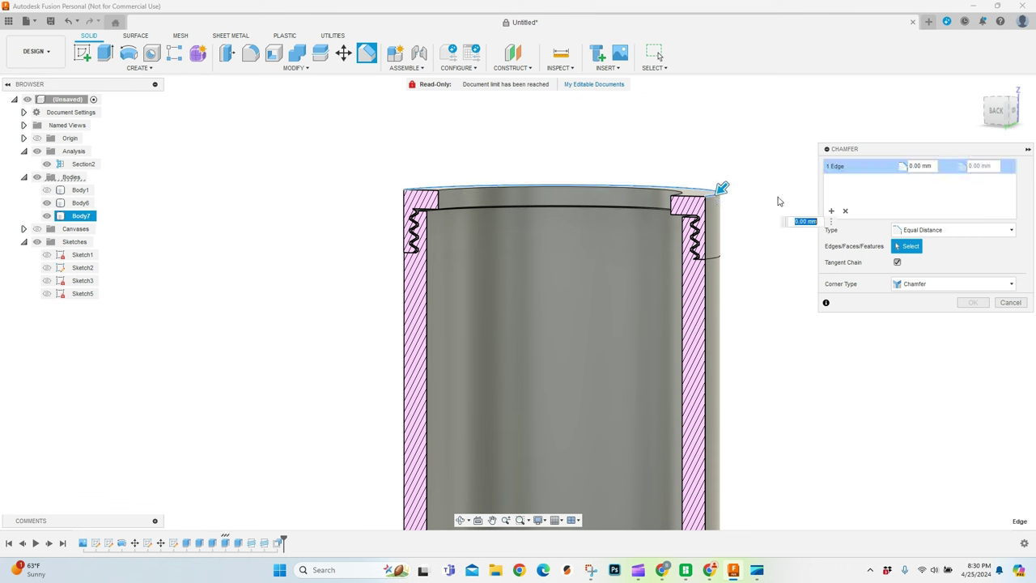
scroll(802, 342, "down", 3)
scroll(738, 420, "up", 2)
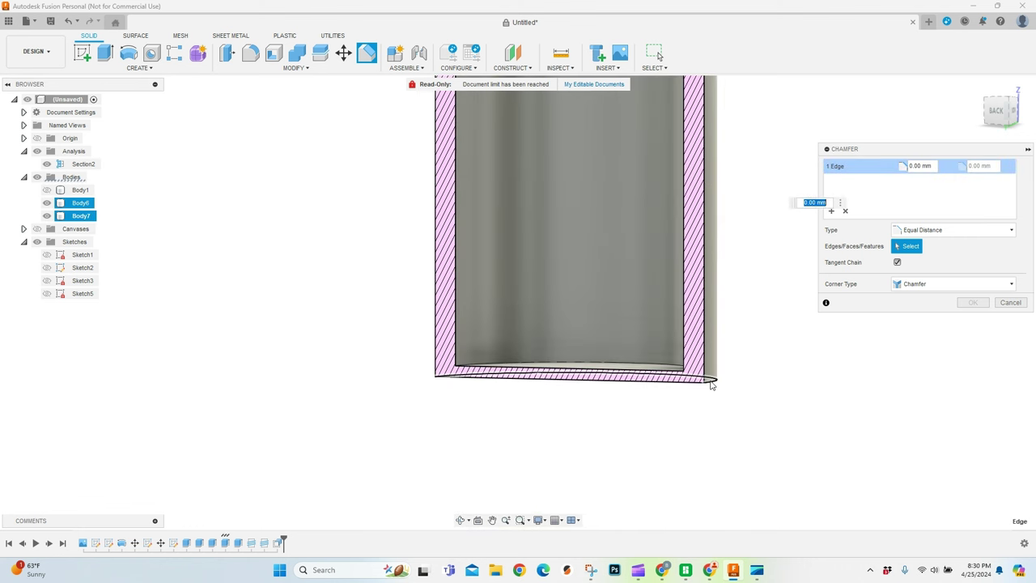
left_click(711, 379)
scroll(641, 240, "down", 3)
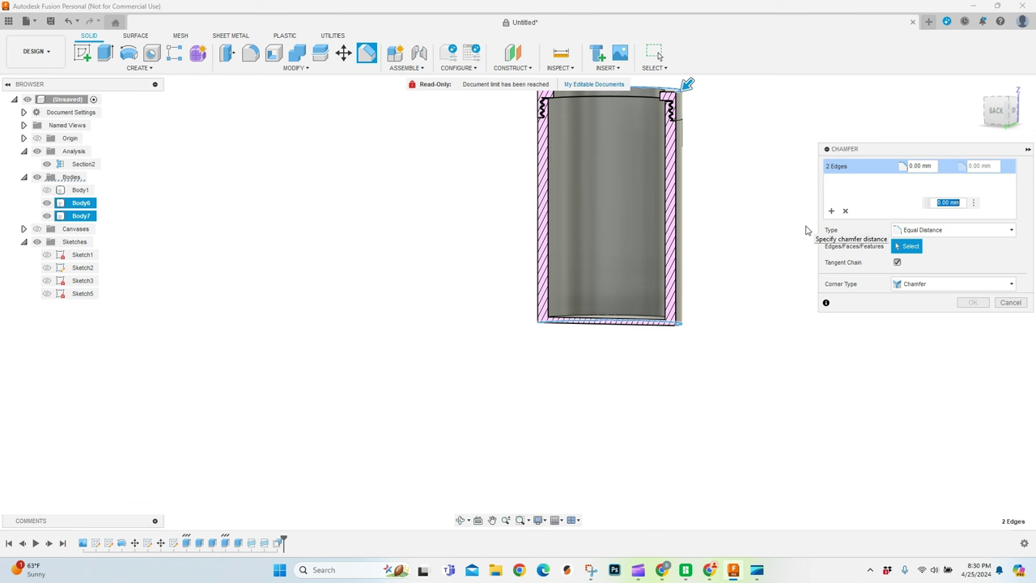
type("3")
scroll(683, 138, "up", 5)
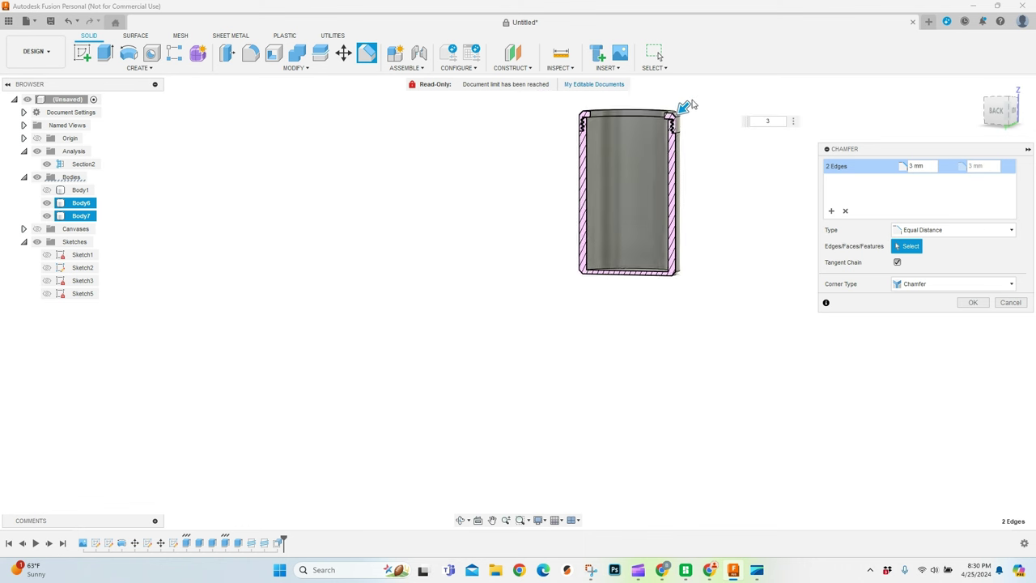
left_click(973, 302)
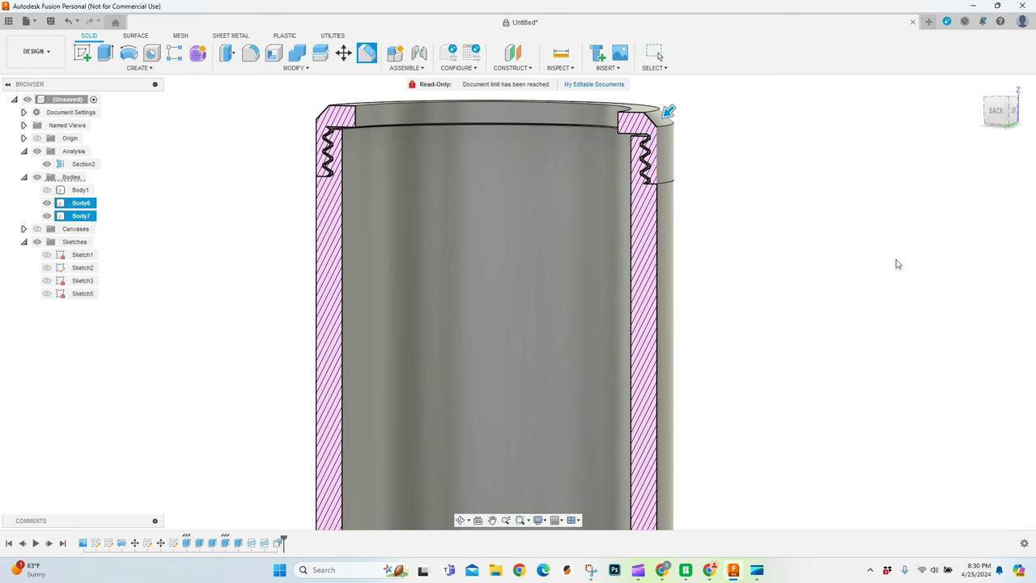
- Fillet the tube's top outer edge and bottom edge with a 2.5 mm radius
left_click(250, 54)
scroll(708, 145, "up", 1)
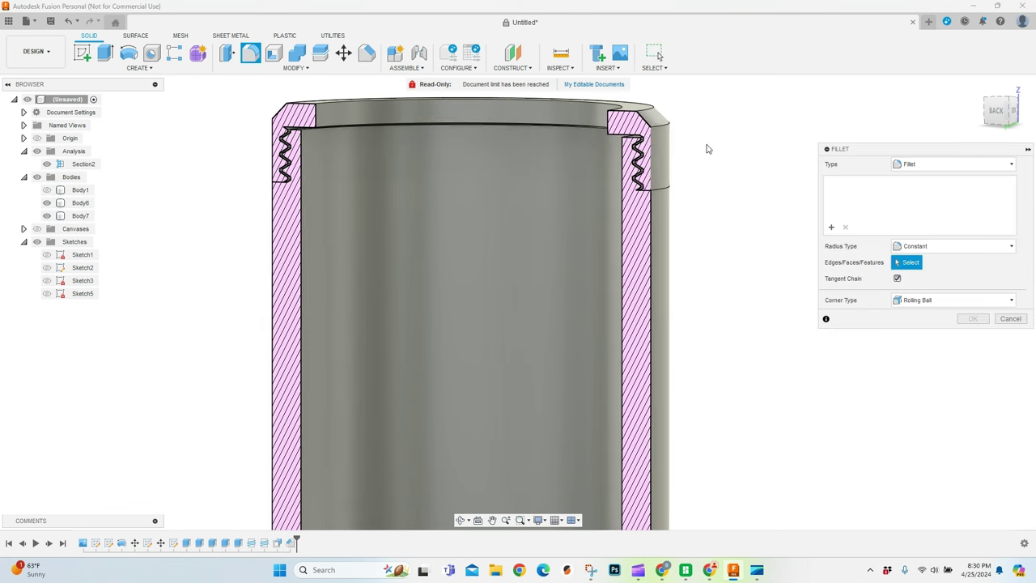
left_click(664, 126)
scroll(752, 143, "down", 3)
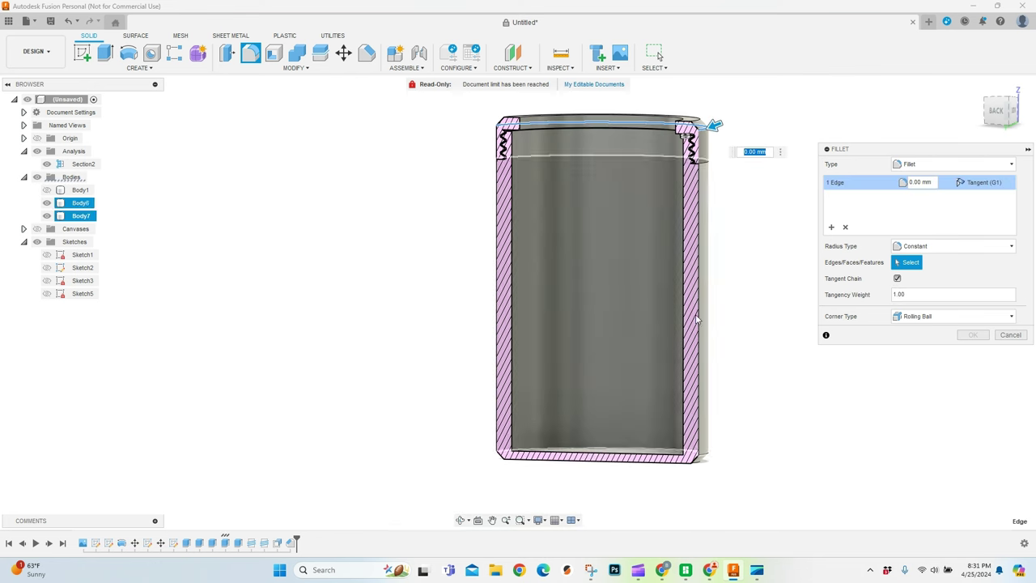
scroll(717, 459, "up", 2)
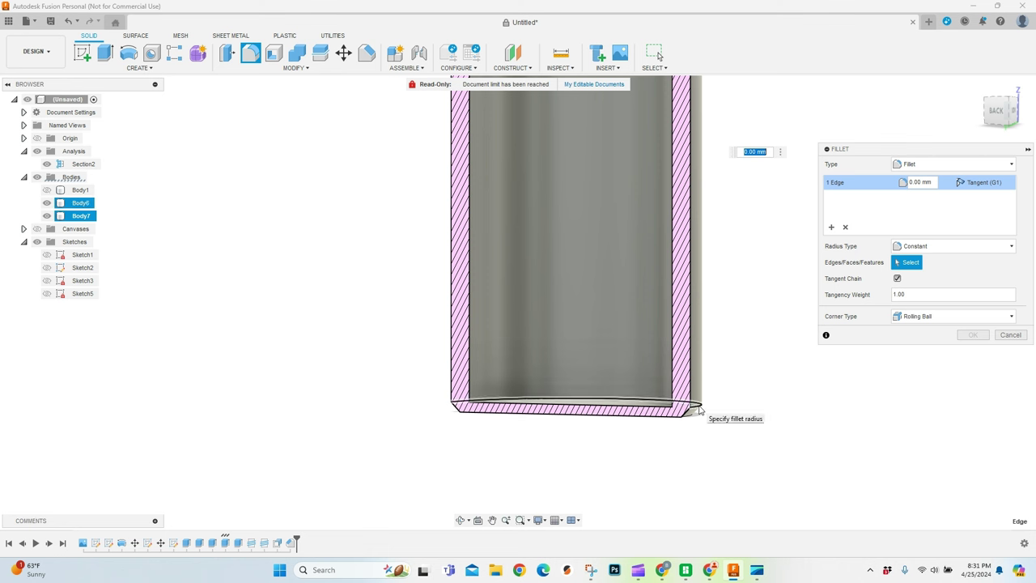
left_click(700, 410)
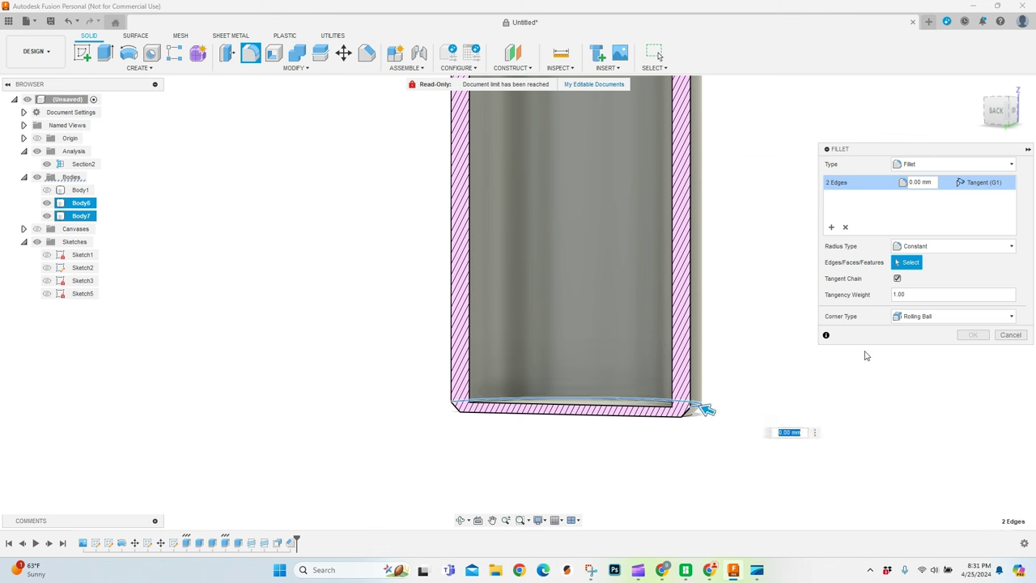
scroll(697, 411, "up", 2)
left_click_drag(654, 418, 647, 416)
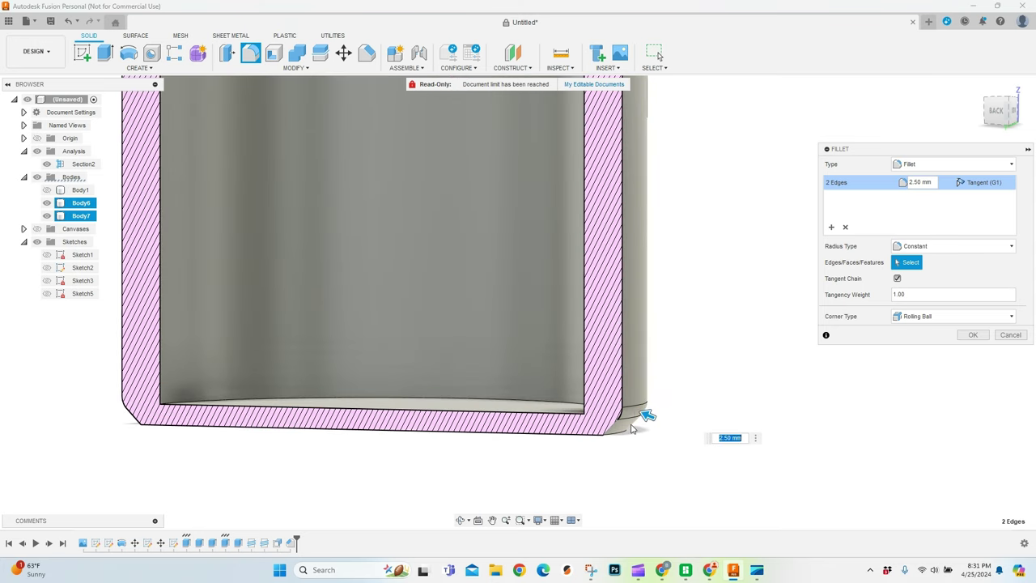
left_click(974, 335)
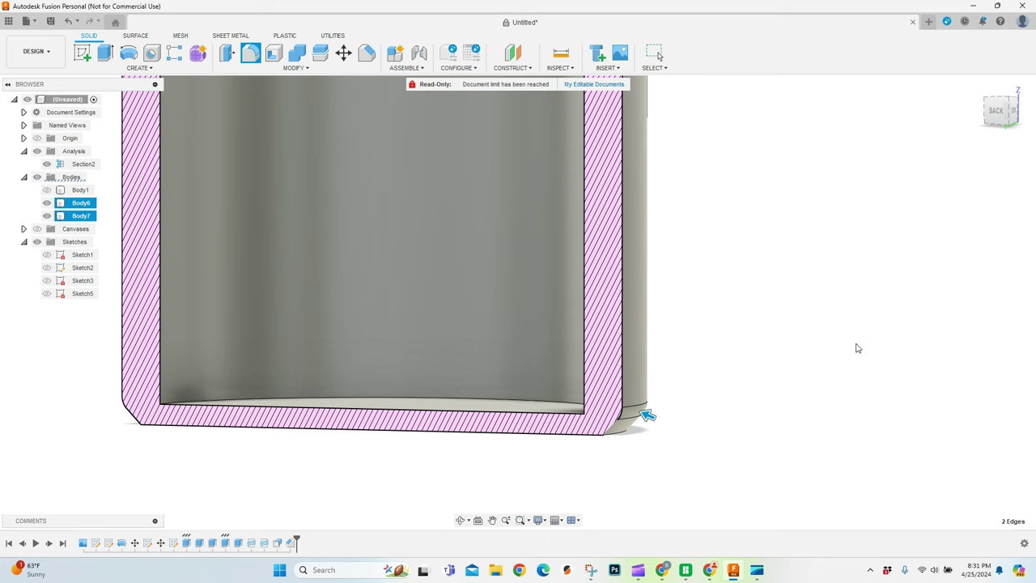
- Orbit the section view and make the can body Body1 visible
scroll(733, 332, "down", 2)
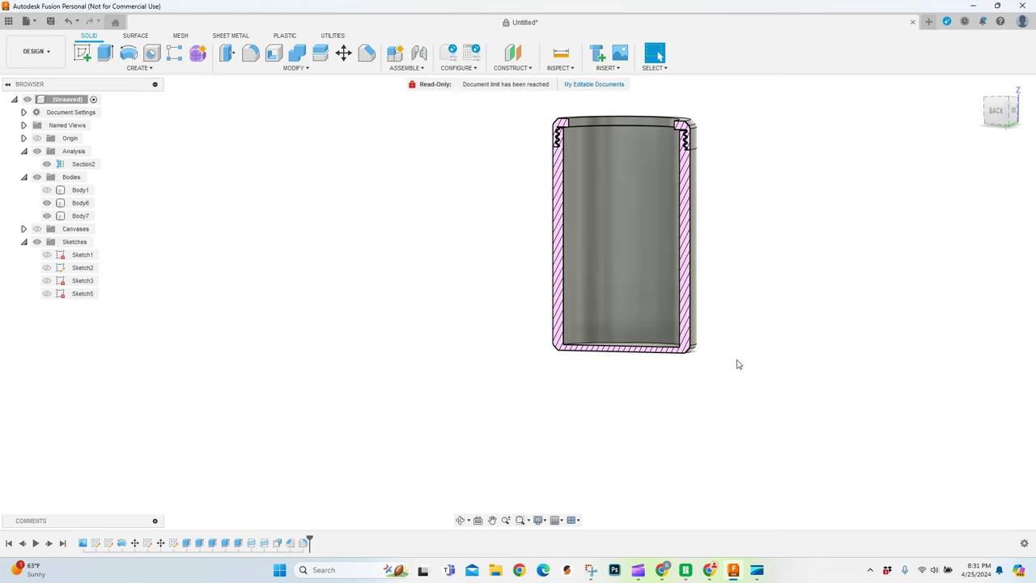
scroll(679, 119, "up", 2)
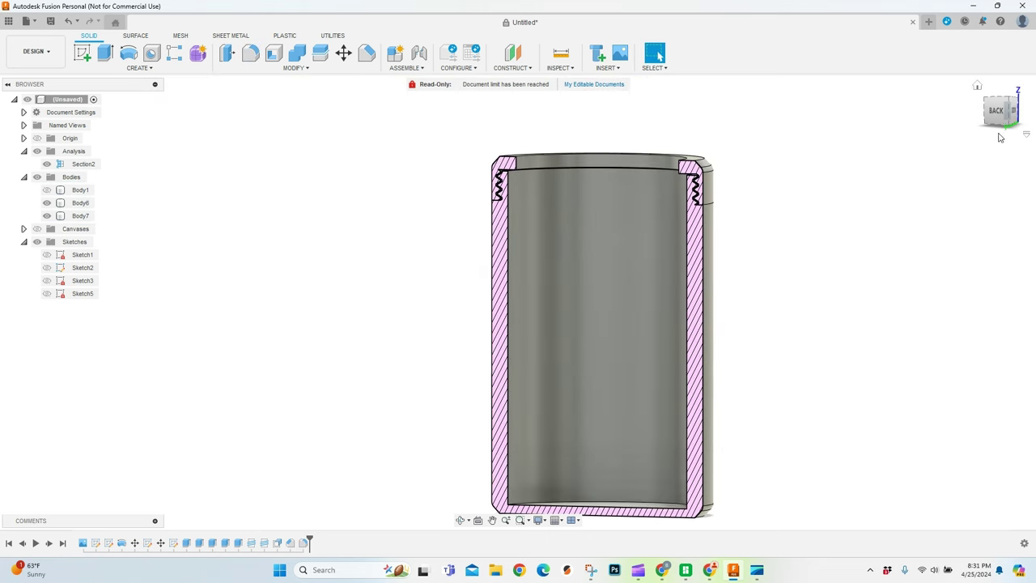
middle_click_drag(518, 302, 518, 302, "shift")
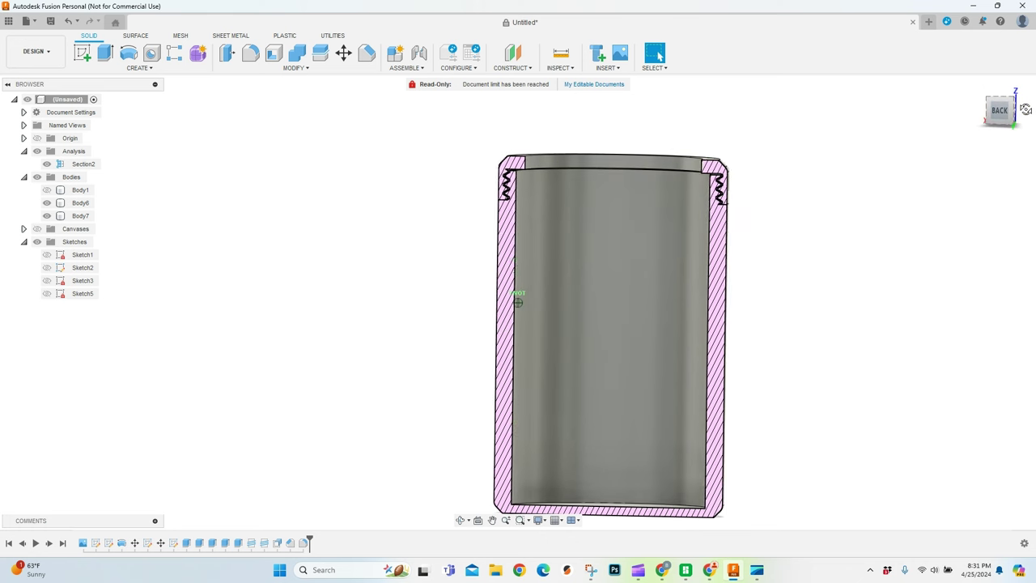
middle_click_drag(1025, 109, 966, 148, "shift")
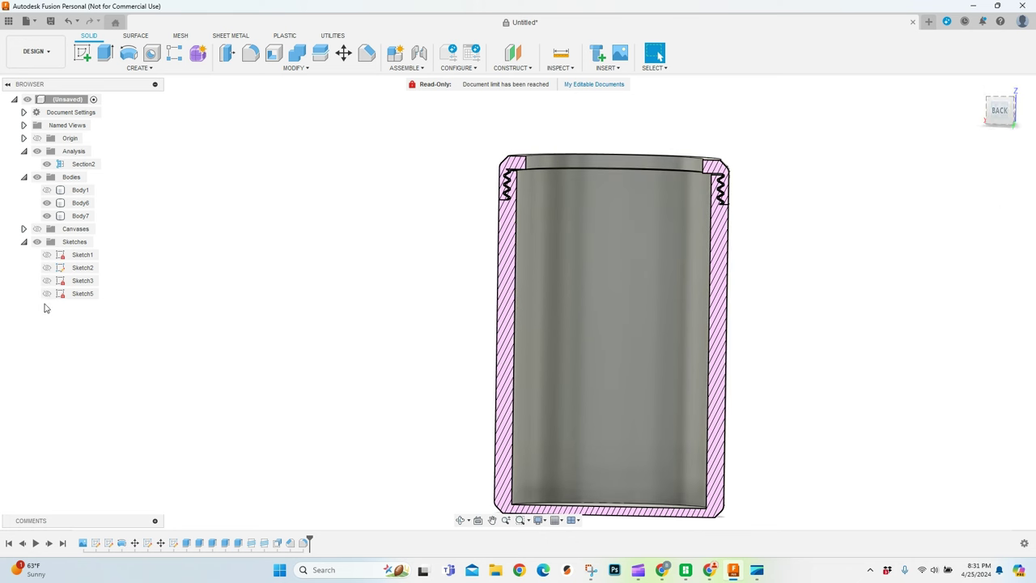
left_click(47, 191)
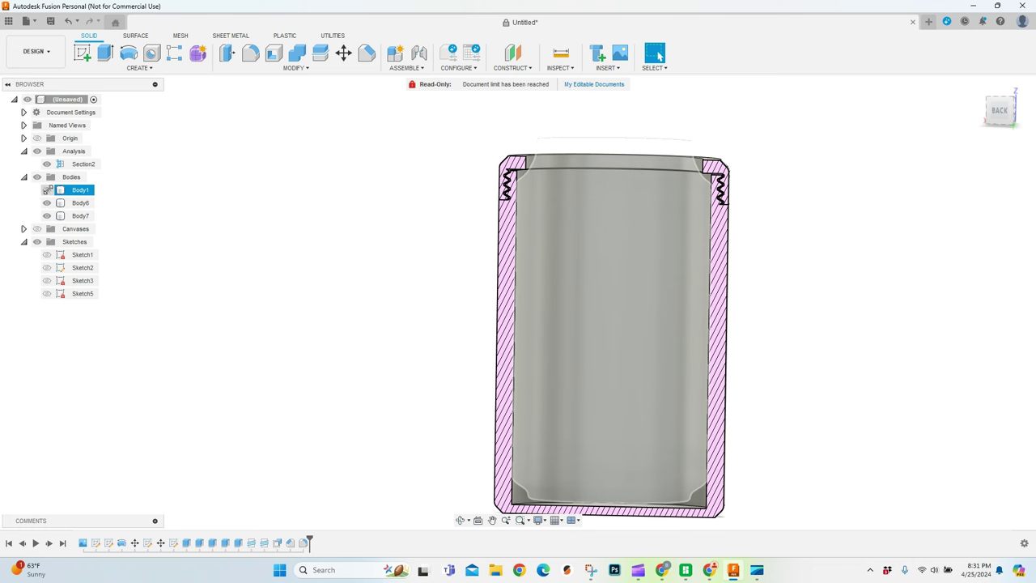
left_click(47, 189)
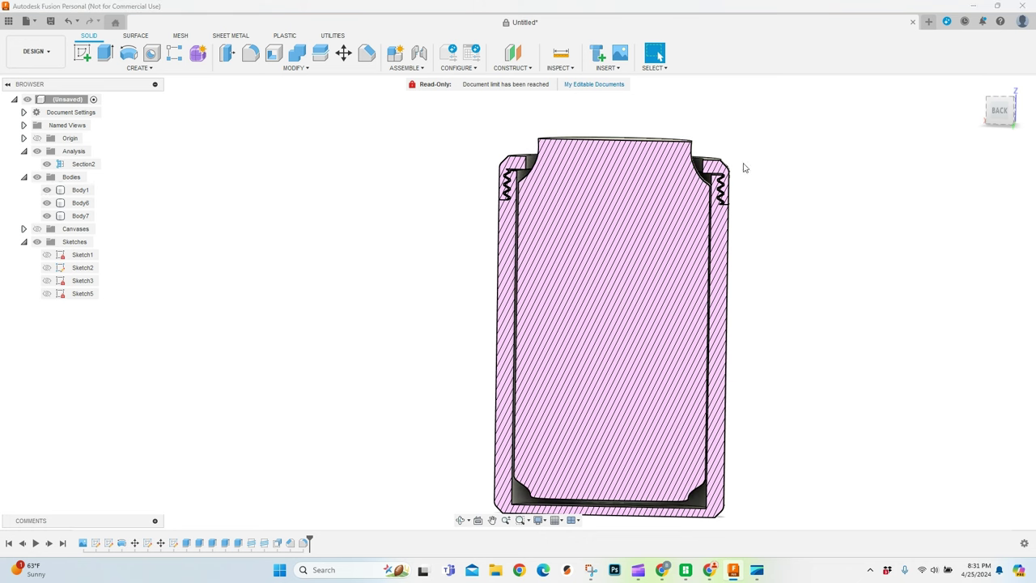
- Select Body1 and Body6 in turn to compare the can against the cup wall
left_click(644, 287)
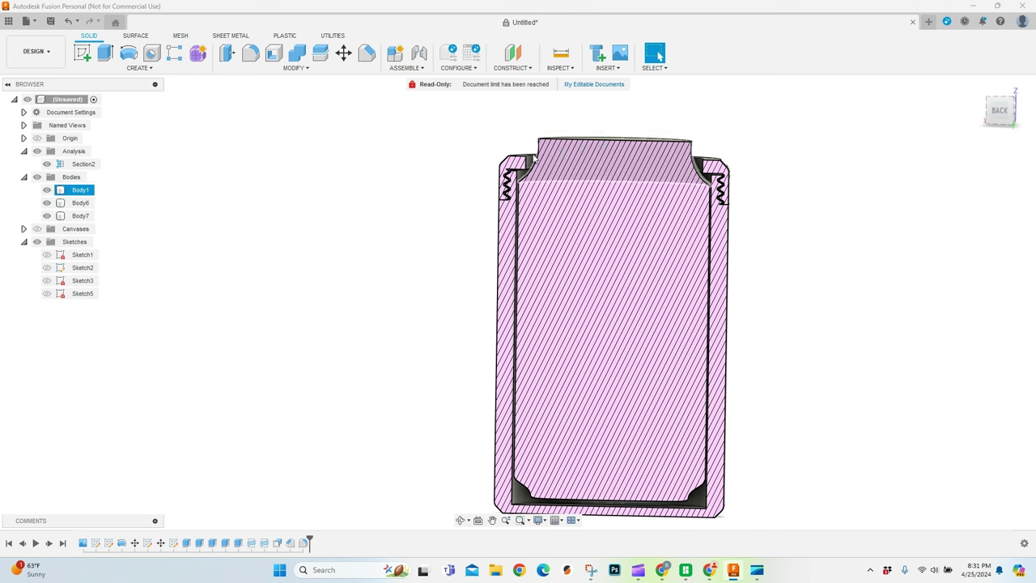
left_click(726, 259)
scroll(710, 167, "up", 5)
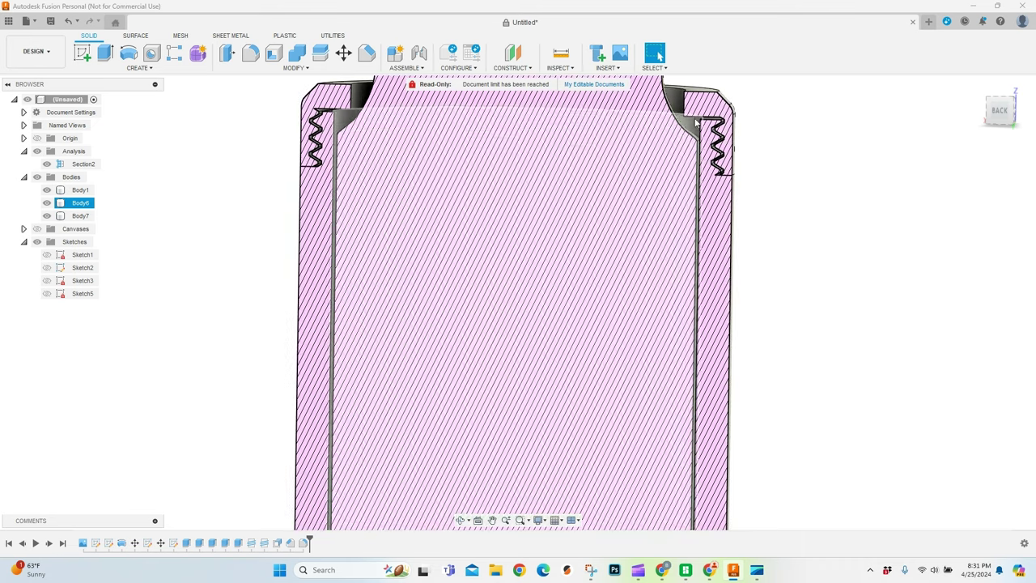
left_click(535, 101)
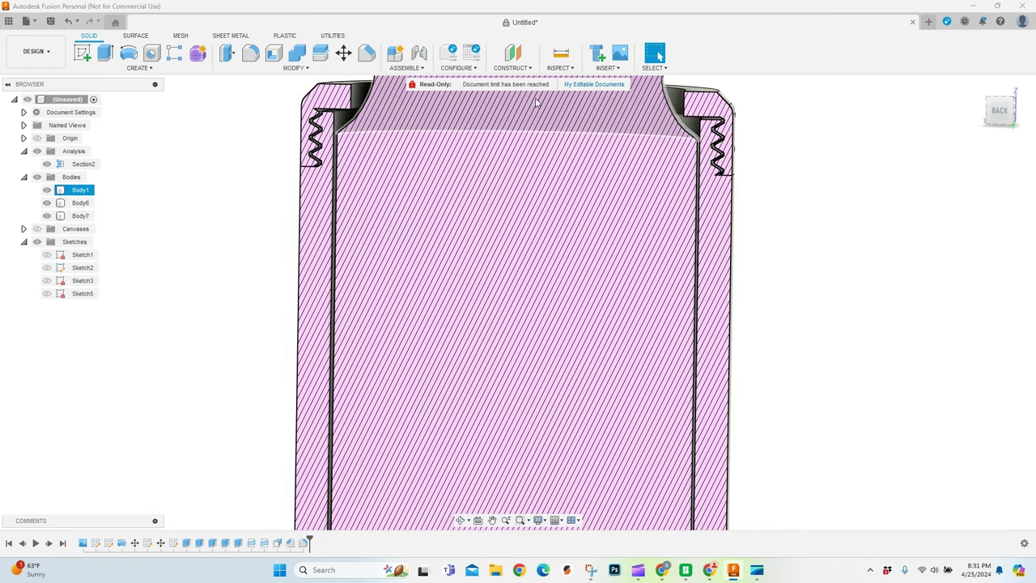
left_click(339, 114)
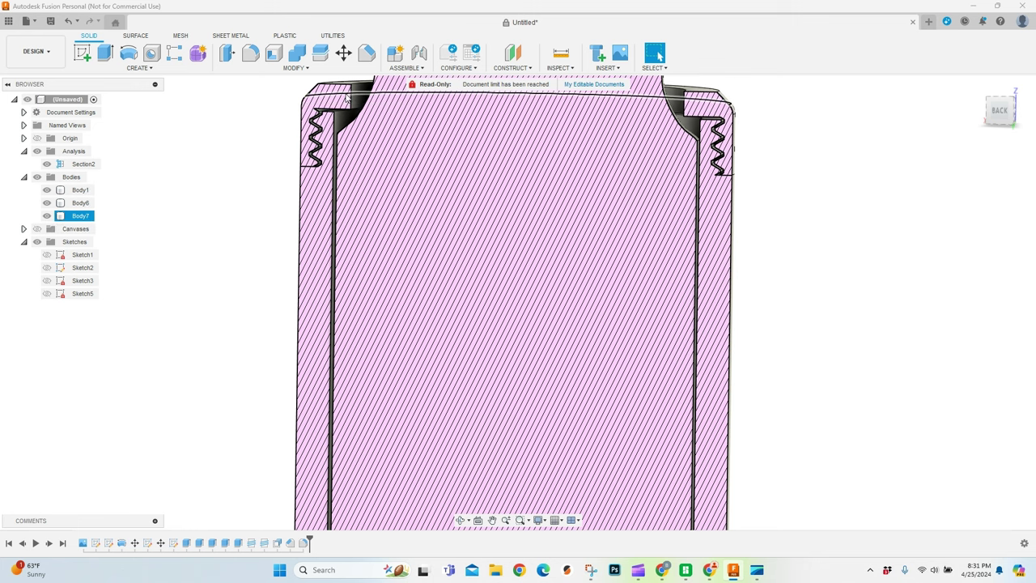
left_click(416, 185)
scroll(427, 158, "down", 1)
scroll(429, 158, "down", 4)
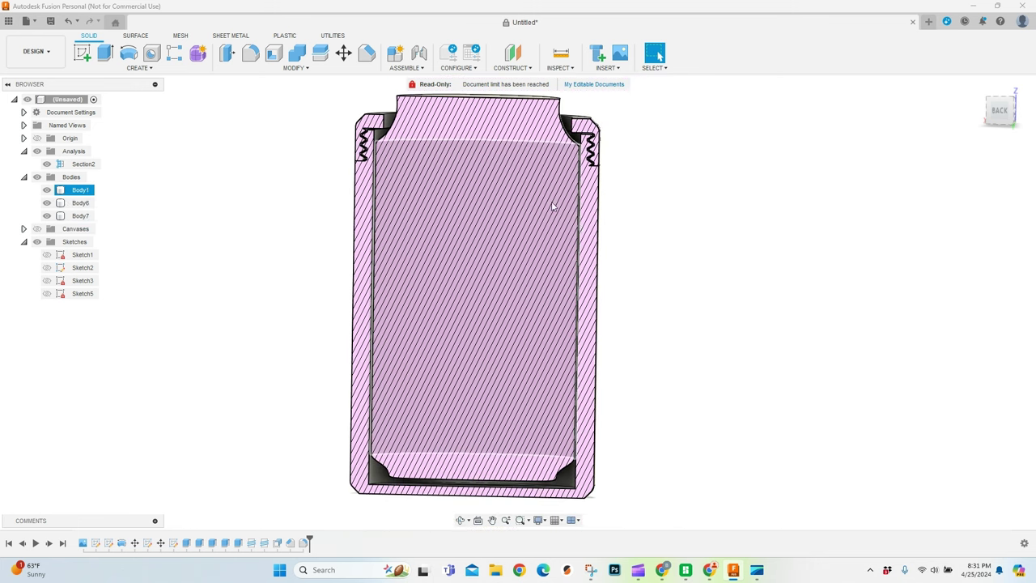
scroll(518, 425, "up", 3)
left_click(508, 413)
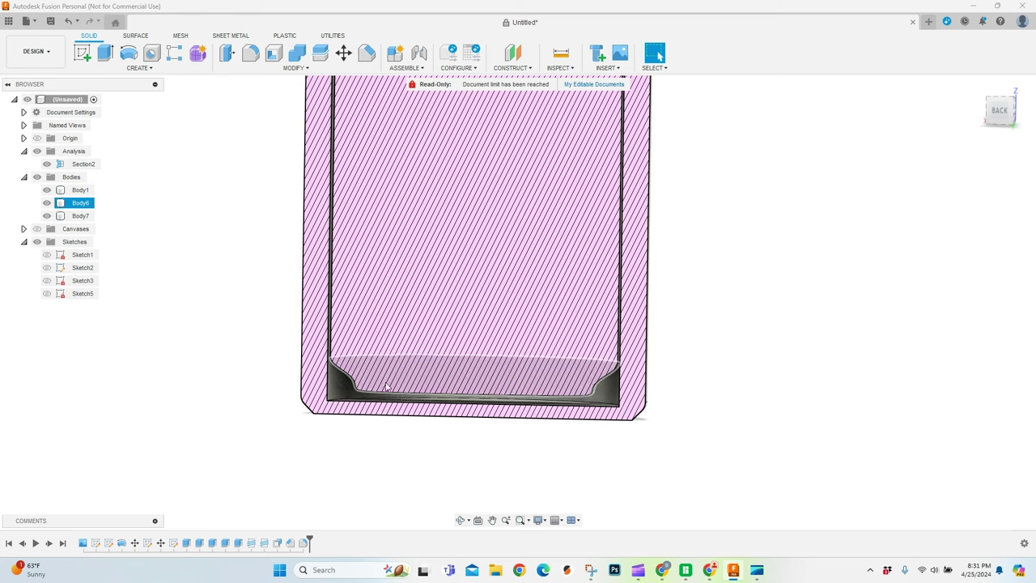
scroll(380, 401, "down", 3)
- Check Body1's fit under the threaded neck in a flat back view
left_click(399, 135)
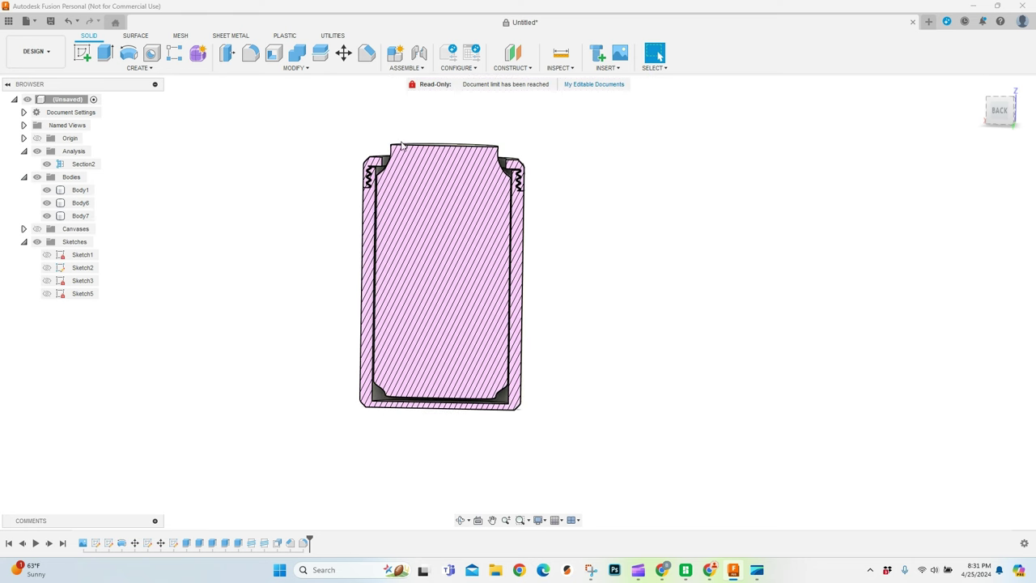
left_click(416, 160)
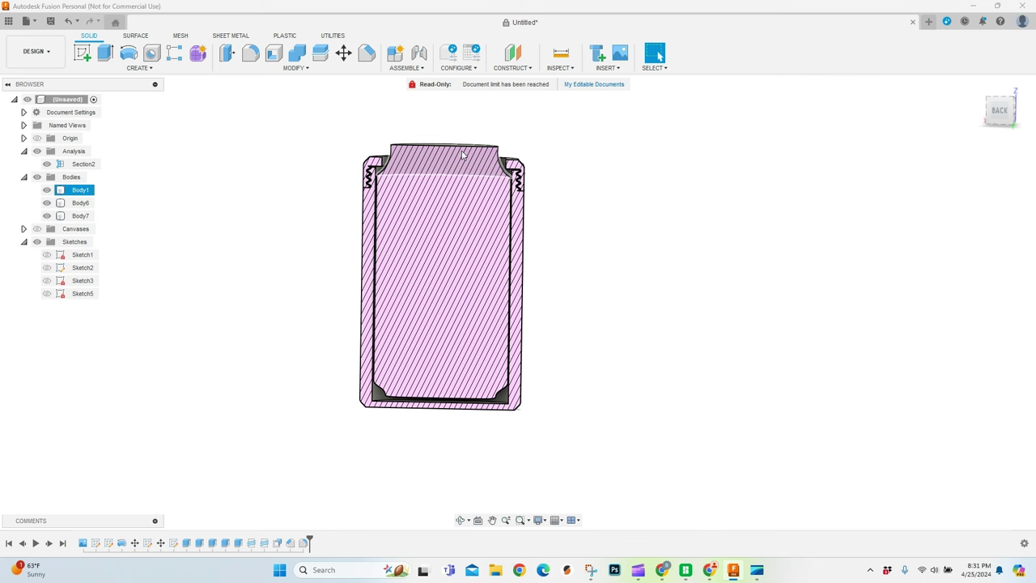
scroll(461, 154, "up", 4)
left_click(606, 218)
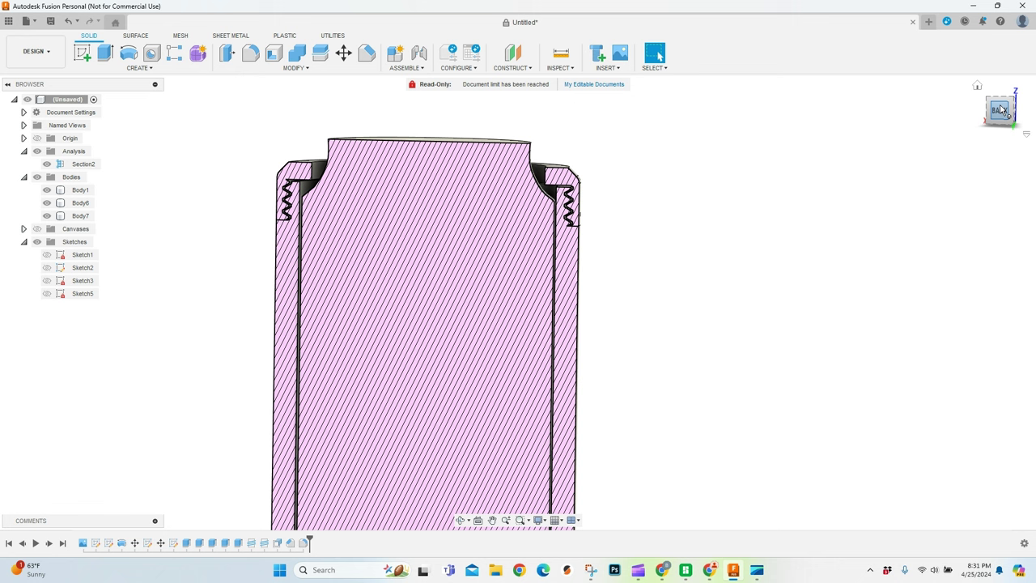
left_click(1003, 95)
left_click(457, 222)
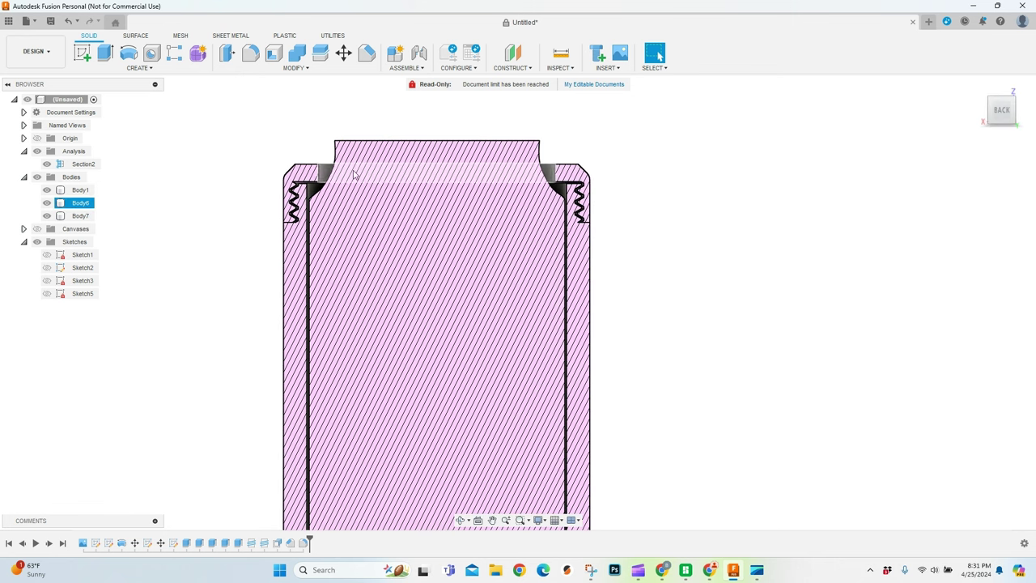
left_click(252, 105)
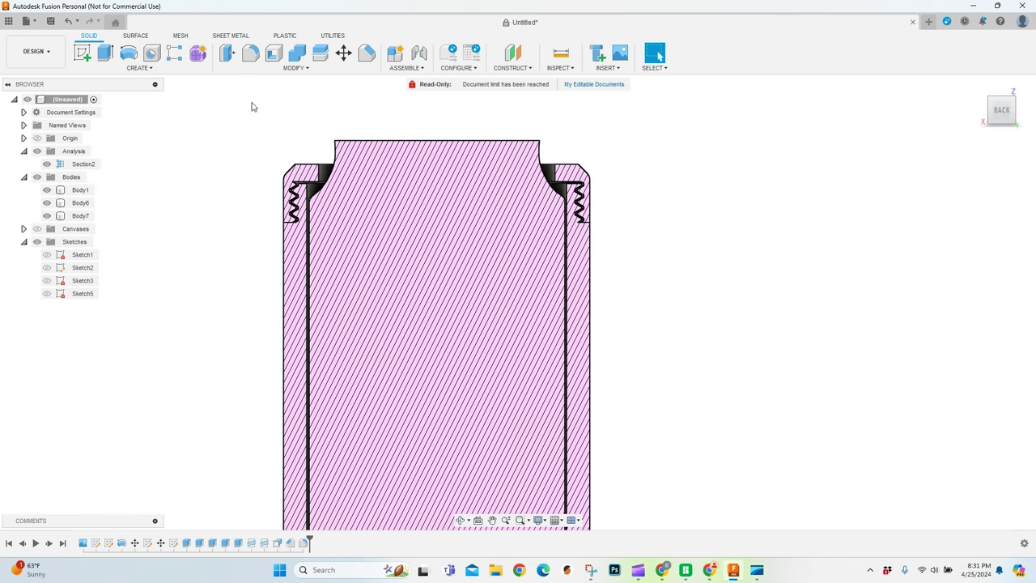
- Bevel the lid ring's inner top edge above the thread with a 2 mm equal-distance chamfer
left_click(366, 52)
scroll(330, 190, "up", 4)
scroll(329, 190, "up", 3)
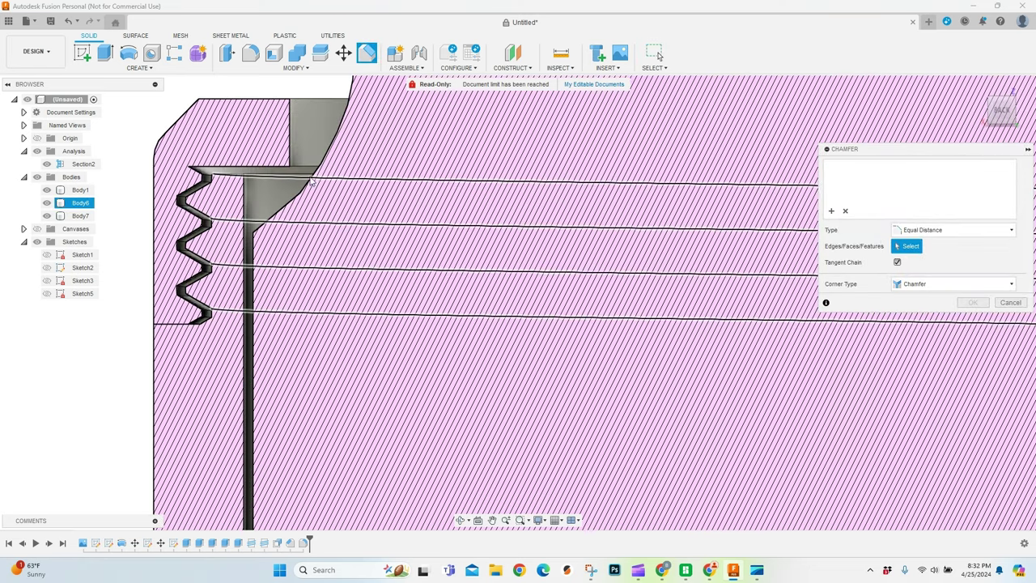
left_click(296, 170)
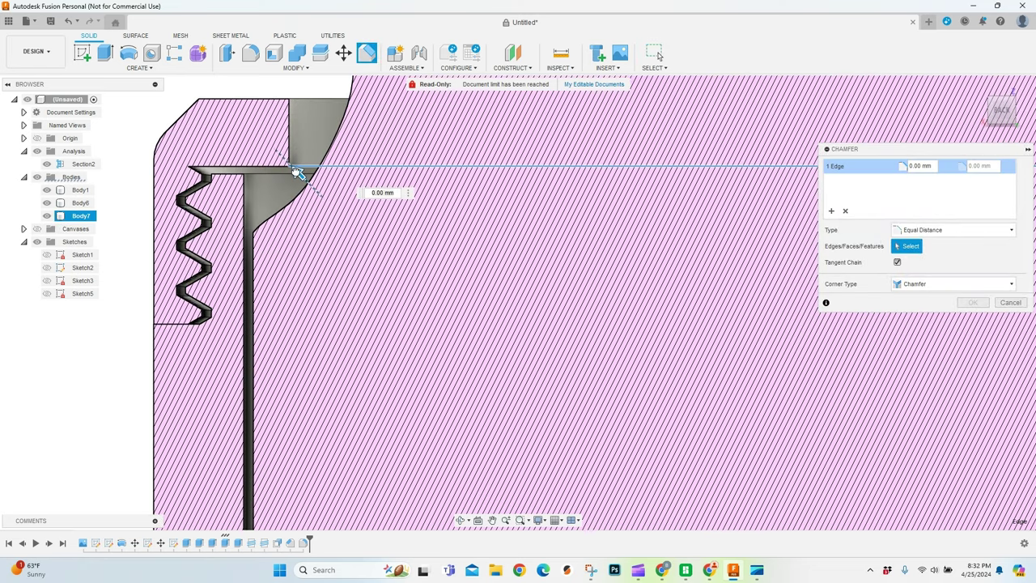
left_click_drag(296, 171, 283, 156)
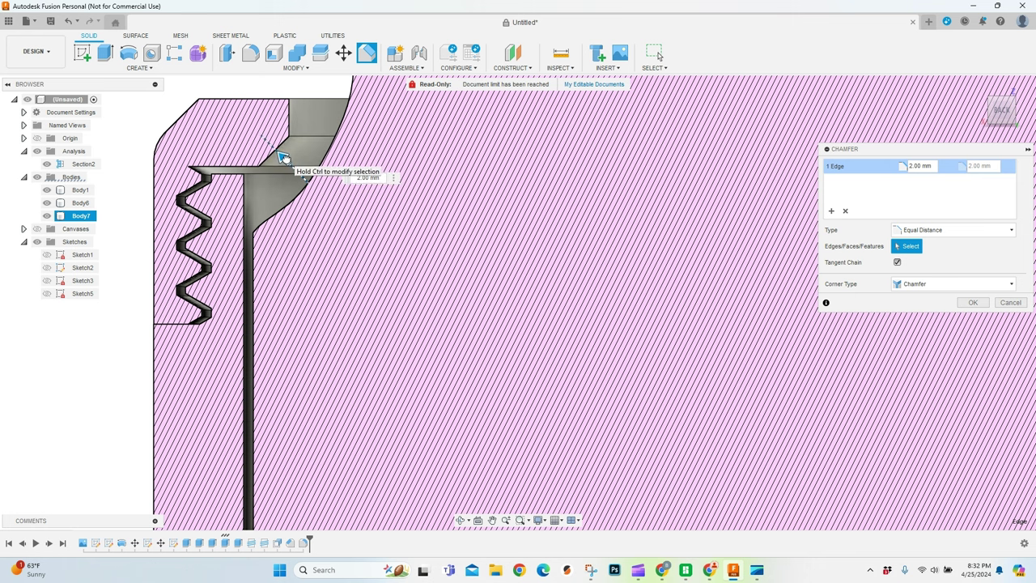
scroll(288, 209, "down", 5)
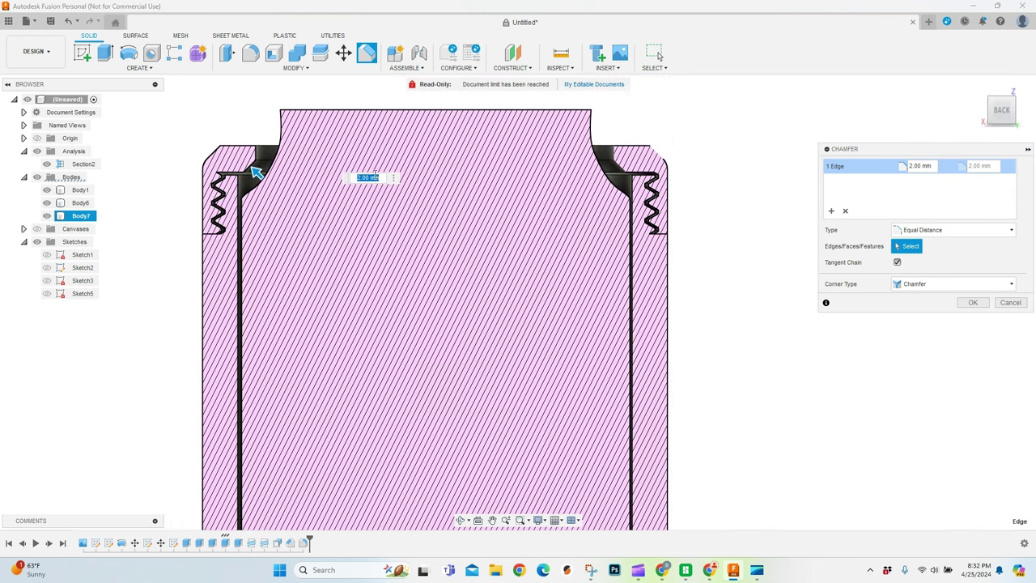
left_click(973, 302)
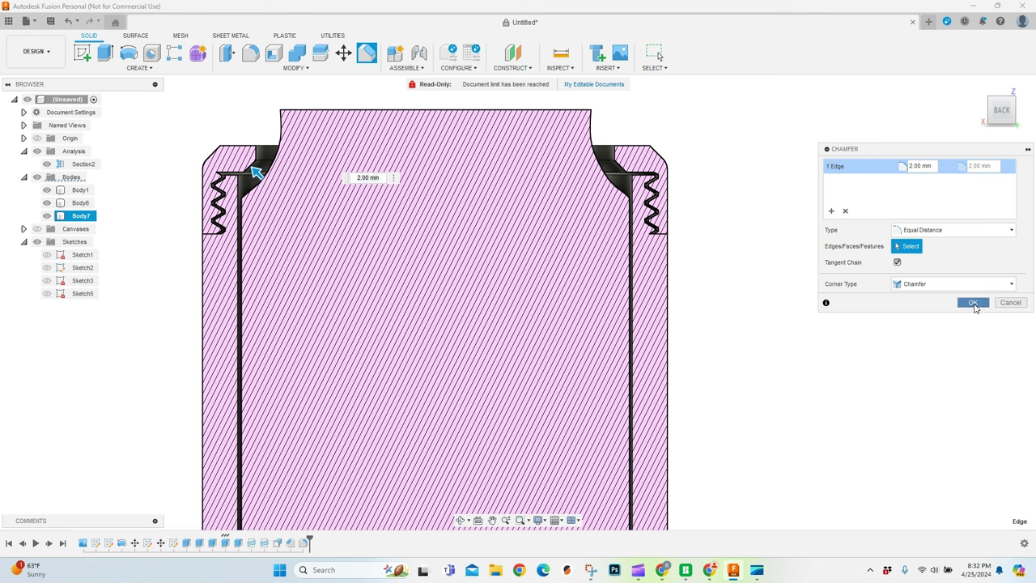
scroll(638, 190, "down", 5)
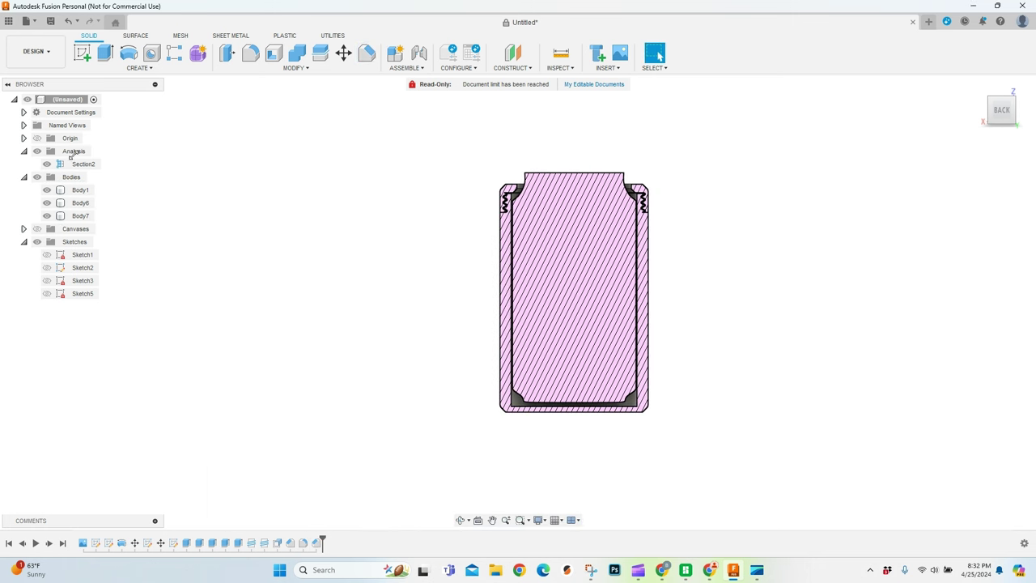
- Turn off the section analysis and orbit to view the whole koozie with its lid ring from above
left_click(37, 151)
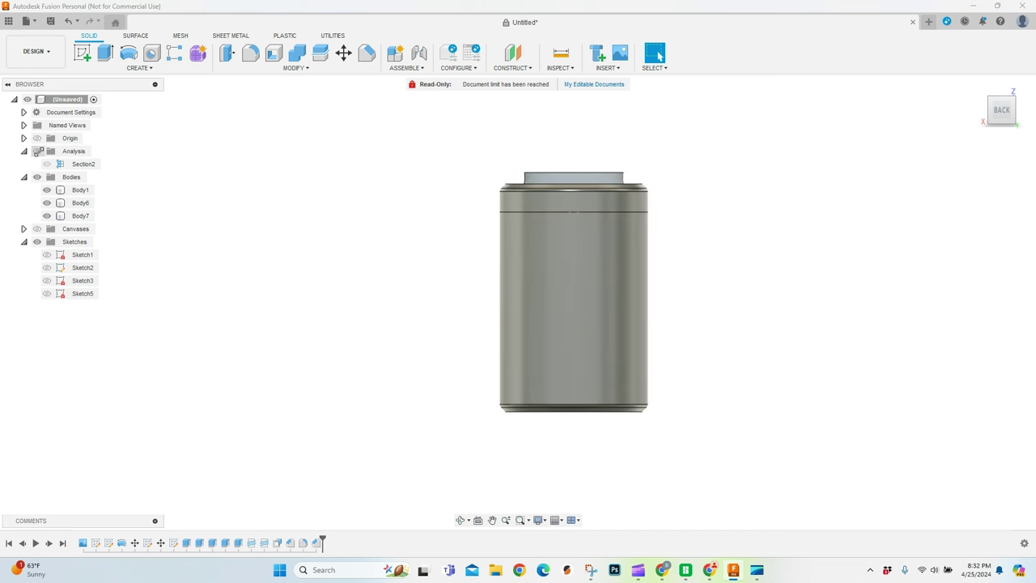
left_click(460, 520)
left_click_drag(473, 485, 493, 398)
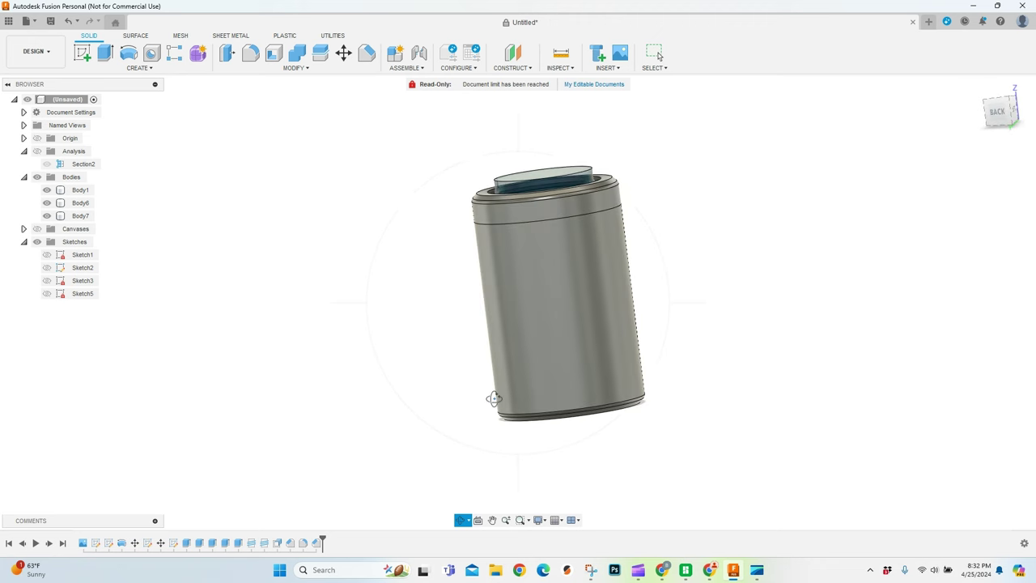